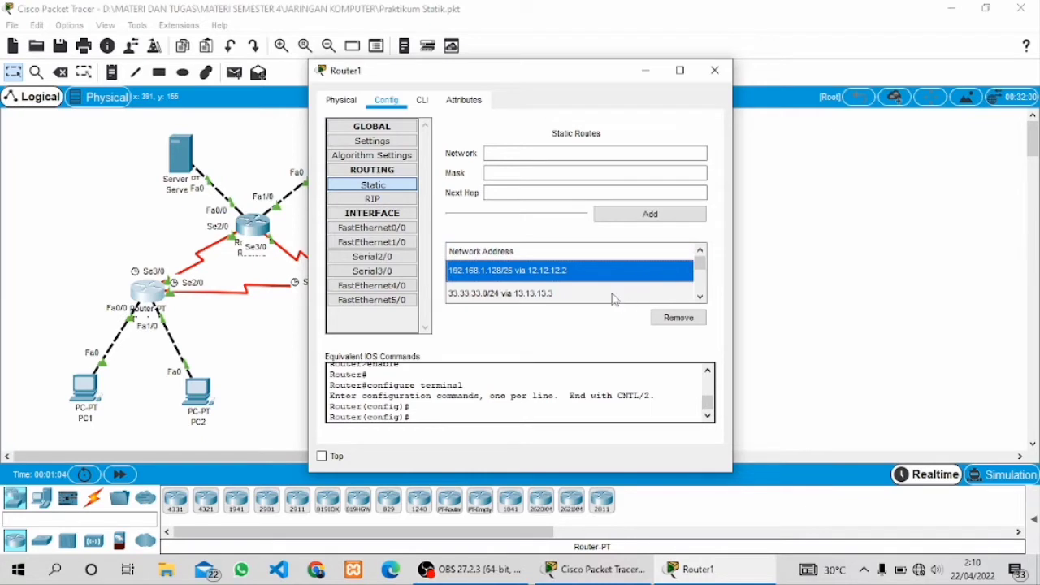
# - Remove Router1's static routes to 192.168.1.128/25, 33.33.33.0/24 and 43.43.43.0/24, and close its configuration
pyautogui.click(662, 323)
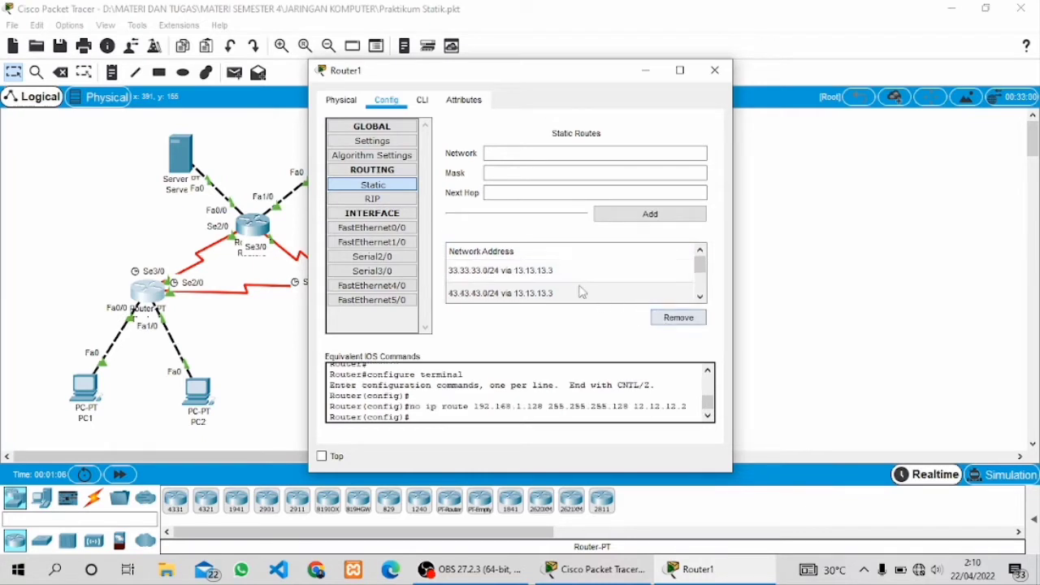
pyautogui.click(593, 278)
pyautogui.click(655, 323)
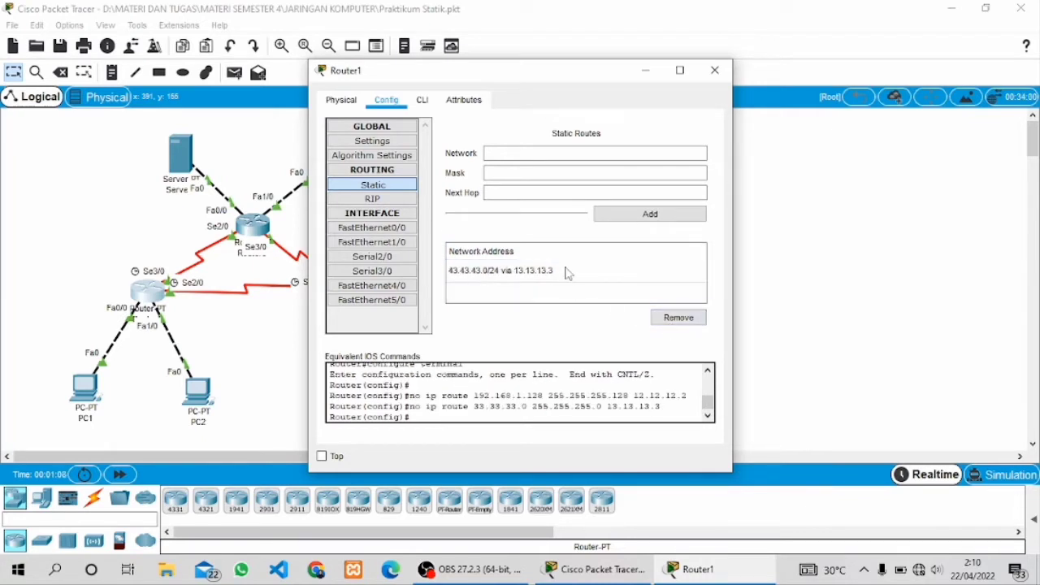
pyautogui.click(568, 273)
pyautogui.click(671, 320)
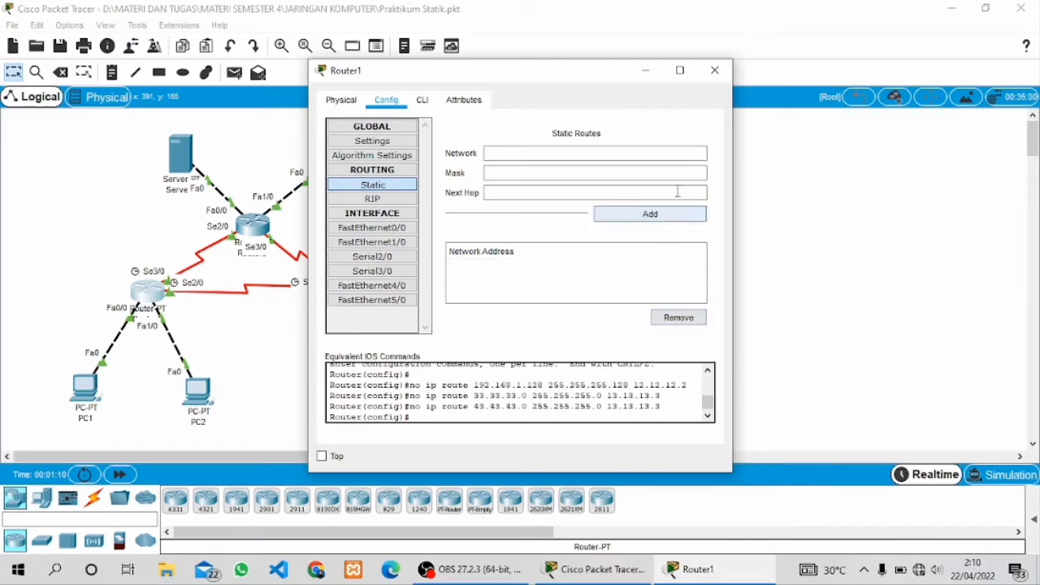
pyautogui.click(715, 70)
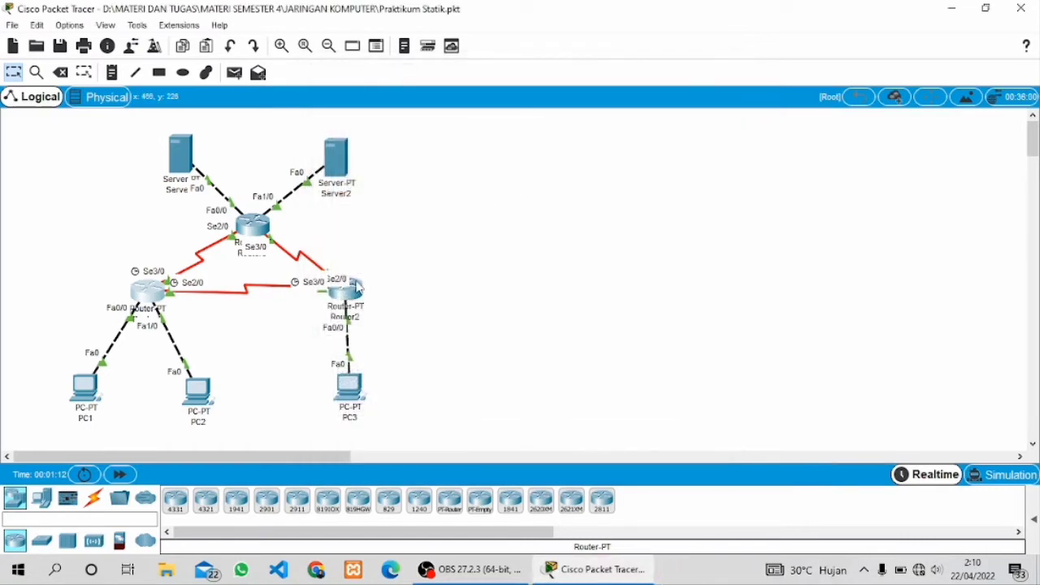
# - Remove Router2's static routes to 192.168.1.0/25, 33.33.33.0/24 and 43.43.43.0/24, and close its configuration
pyautogui.click(355, 286)
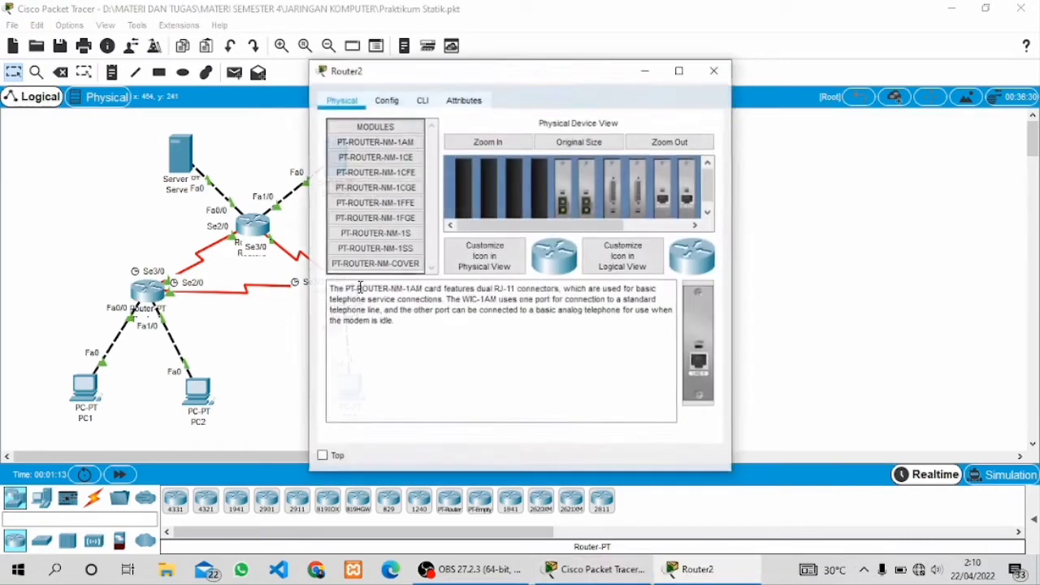
pyautogui.click(388, 101)
pyautogui.click(373, 185)
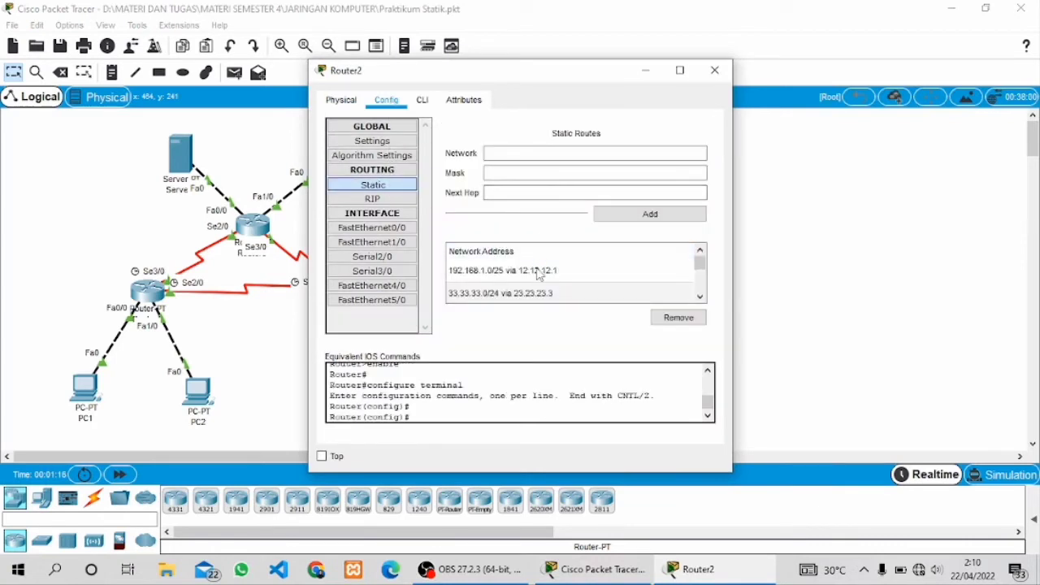
pyautogui.click(552, 272)
pyautogui.click(678, 317)
pyautogui.click(597, 274)
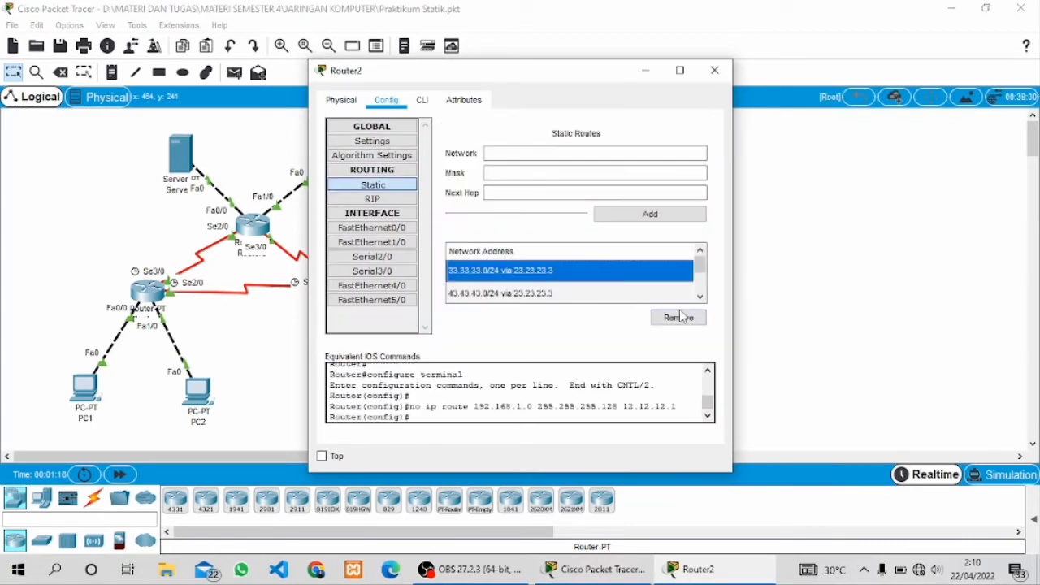
pyautogui.click(679, 317)
pyautogui.click(617, 273)
pyautogui.click(665, 321)
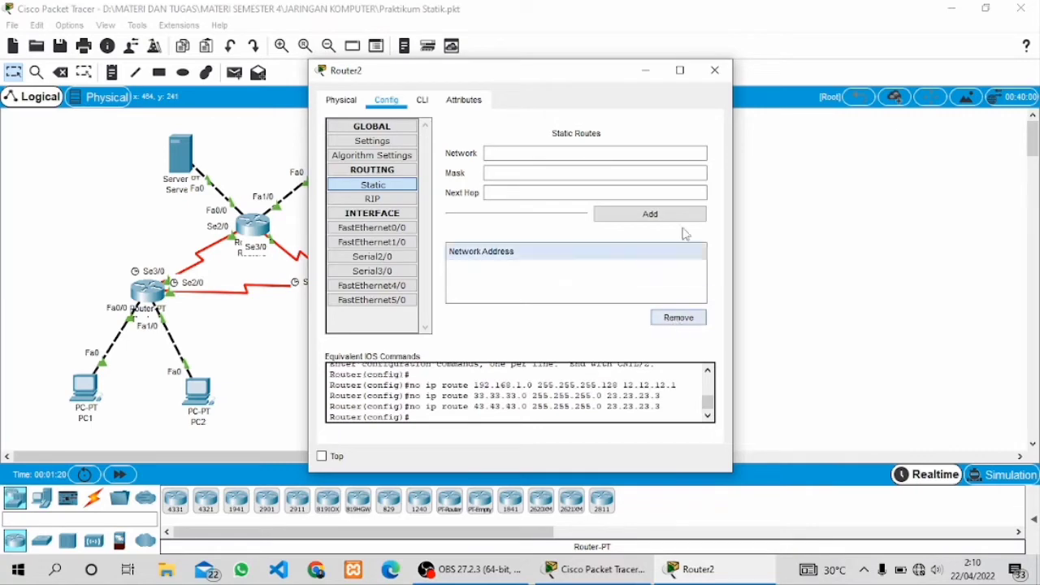
pyautogui.click(714, 70)
# - Remove Router3's static routes to 192.168.1.0/25 and 192.168.1.128/25, and close its configuration
pyautogui.click(262, 233)
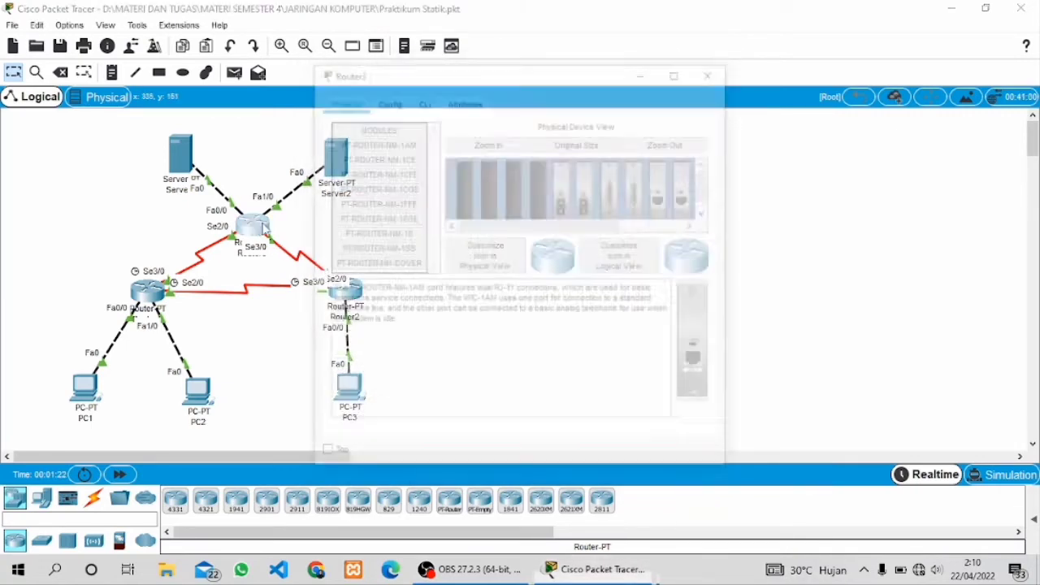
pyautogui.click(394, 104)
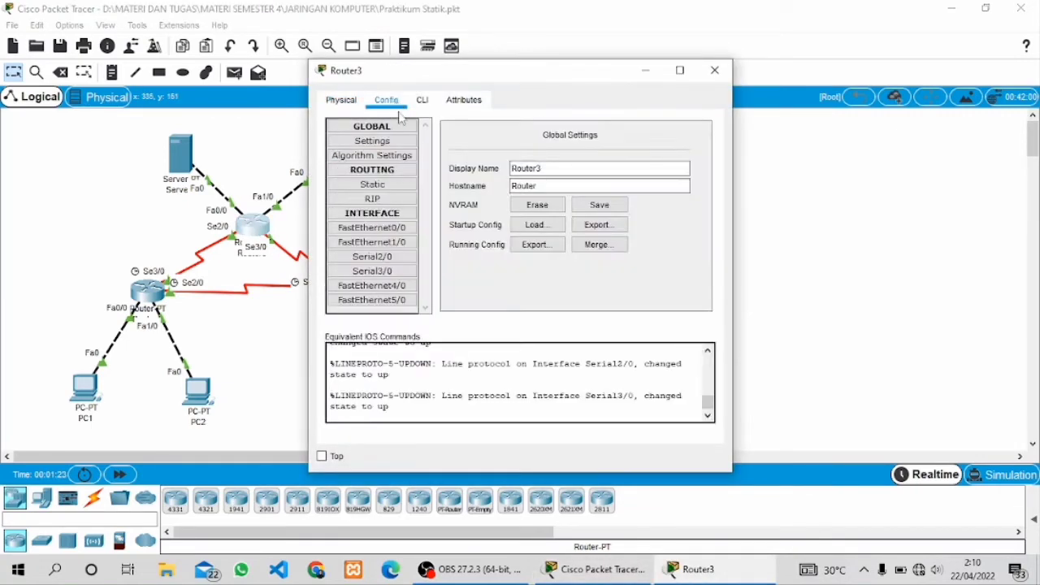
pyautogui.click(400, 186)
pyautogui.click(557, 271)
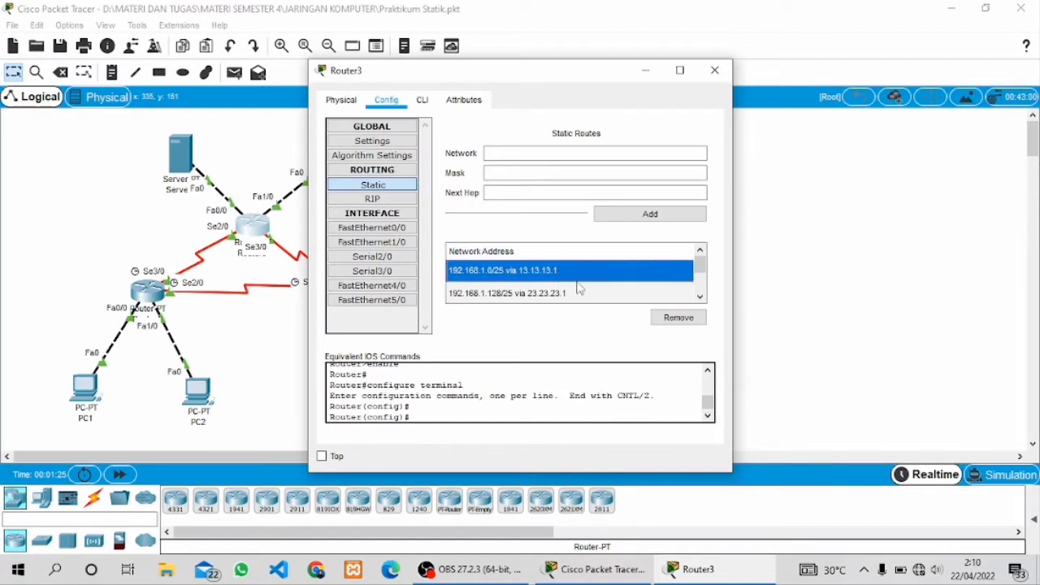
pyautogui.click(677, 317)
pyautogui.click(611, 274)
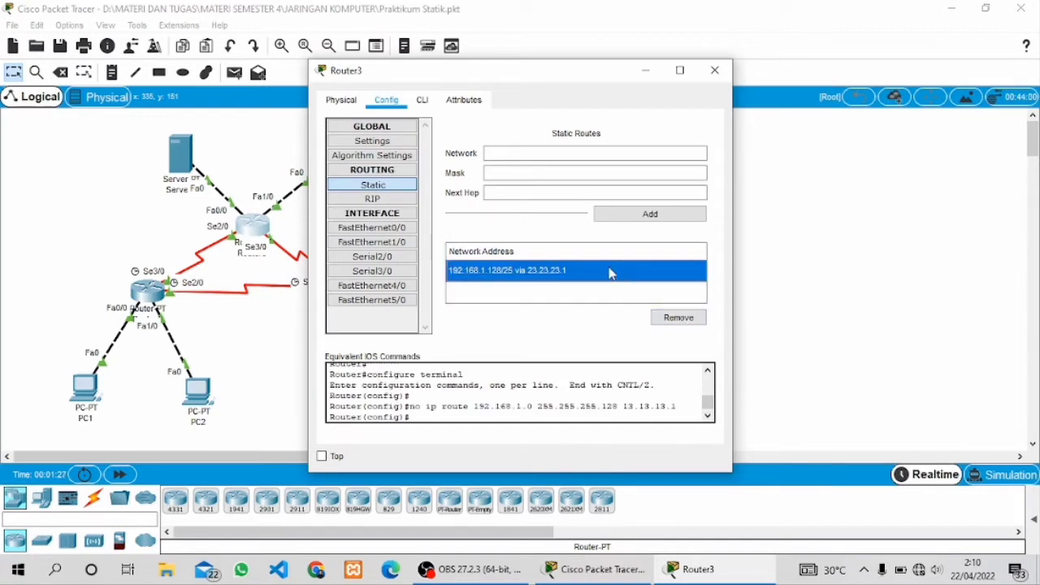
pyautogui.click(678, 317)
pyautogui.click(715, 69)
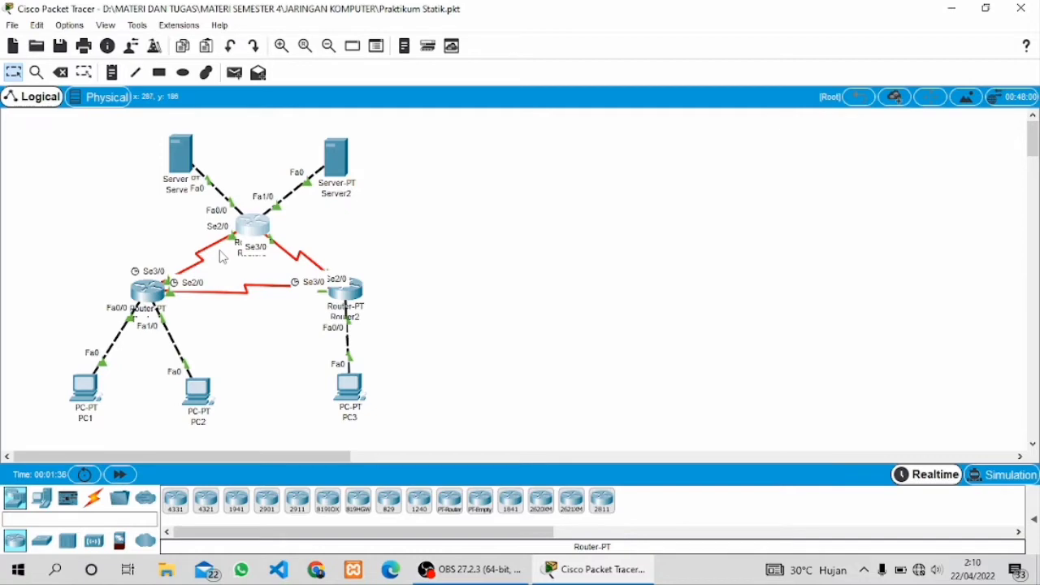
# - Add network 192.168.1.0 to the RIP routing configuration of Router1
pyautogui.click(147, 292)
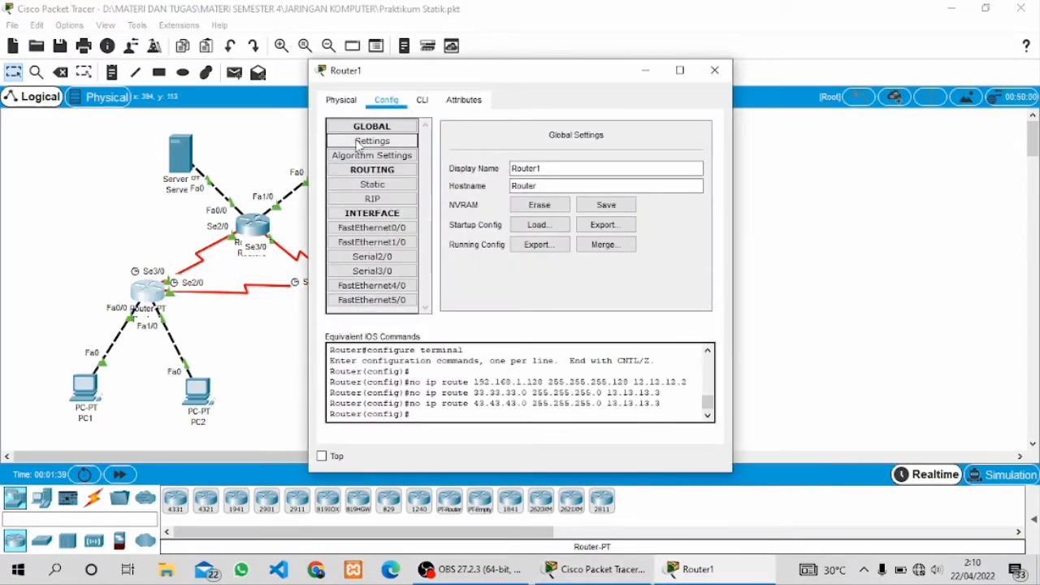
pyautogui.click(375, 200)
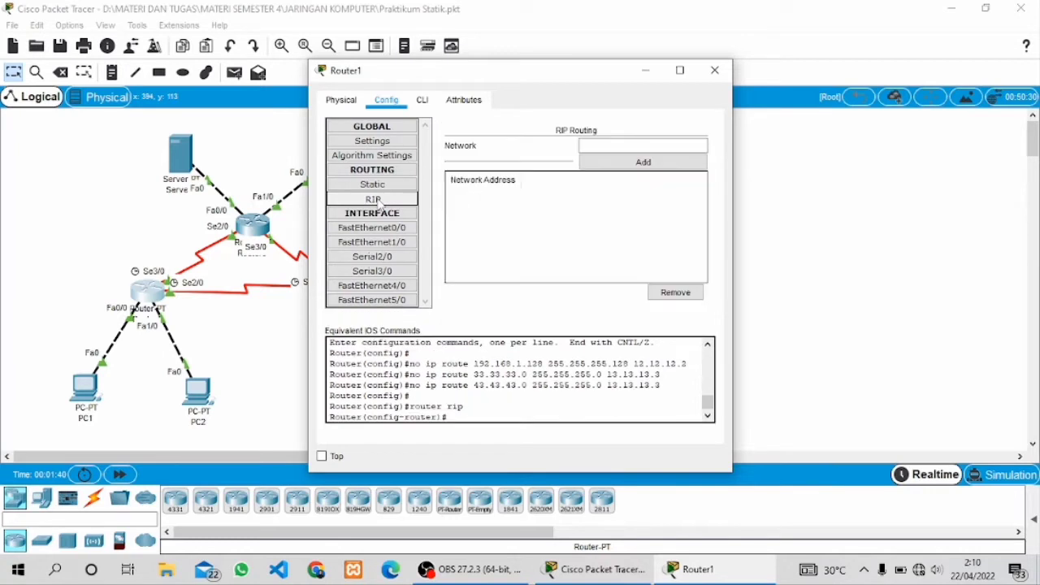
pyautogui.click(606, 145)
pyautogui.write('192.168.1.0')
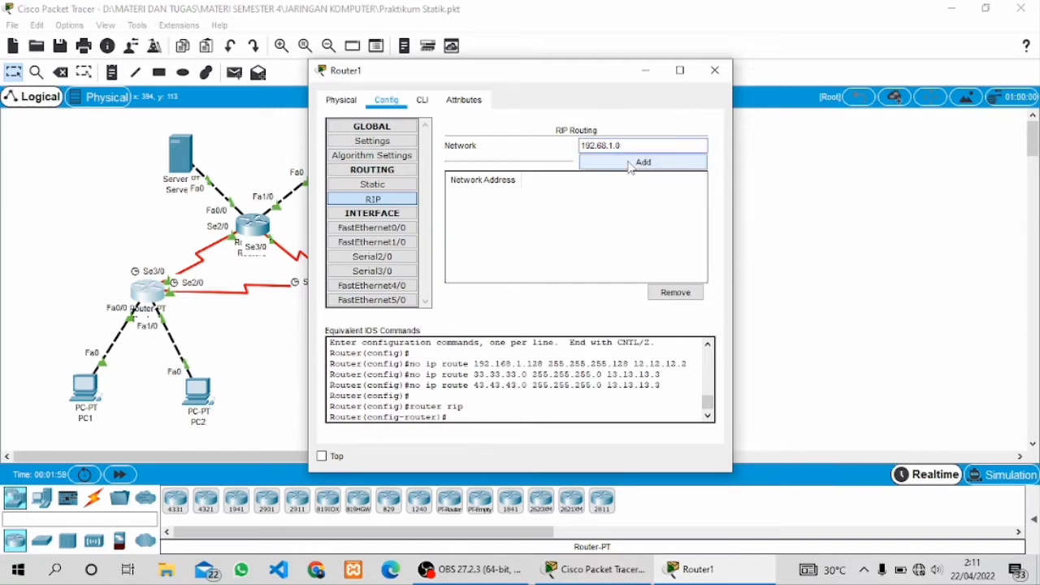
pyautogui.click(599, 145)
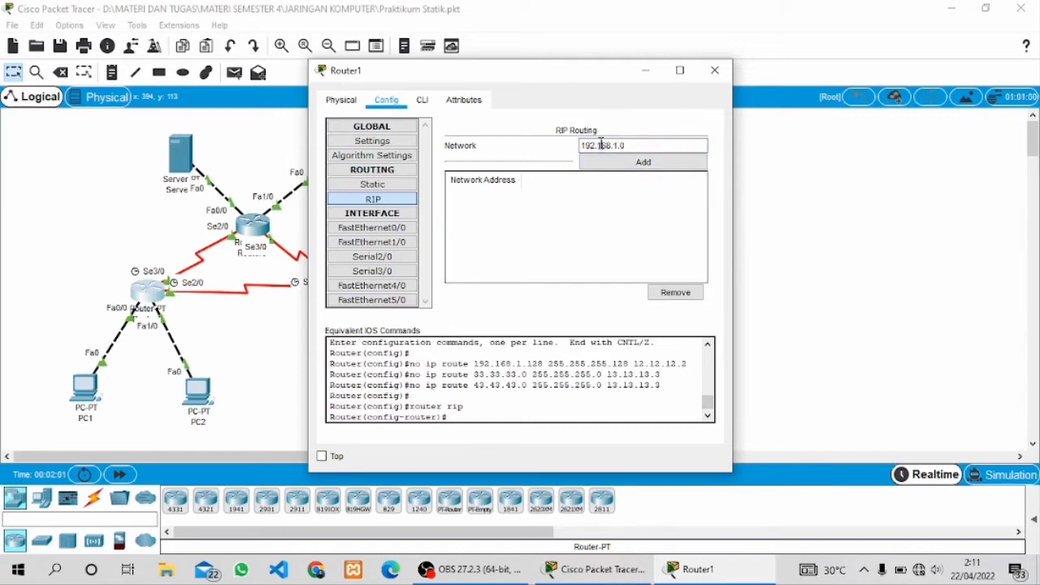
pyautogui.click(648, 165)
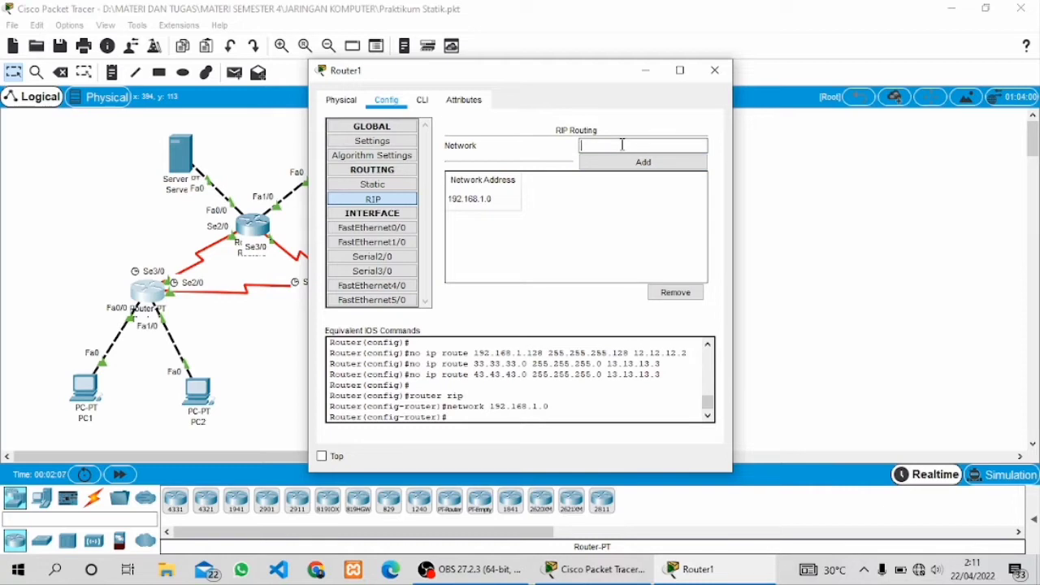
# - Add networks 12.12.12.0 and 13.13.13.0 to Router1's RIP routing and close its configuration
pyautogui.click(623, 144)
pyautogui.write('12.12.12.0')
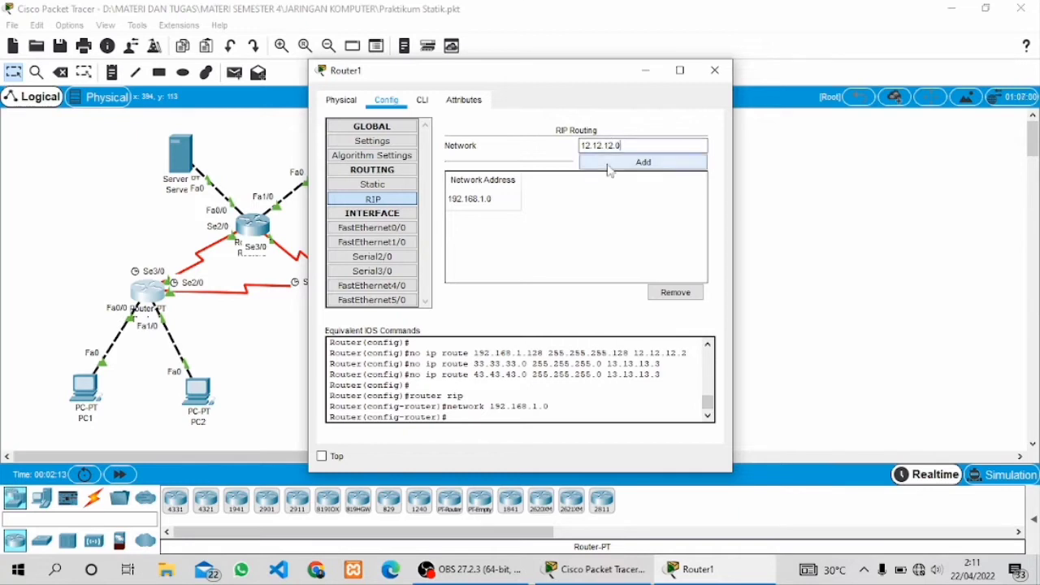
pyautogui.click(609, 166)
pyautogui.click(605, 149)
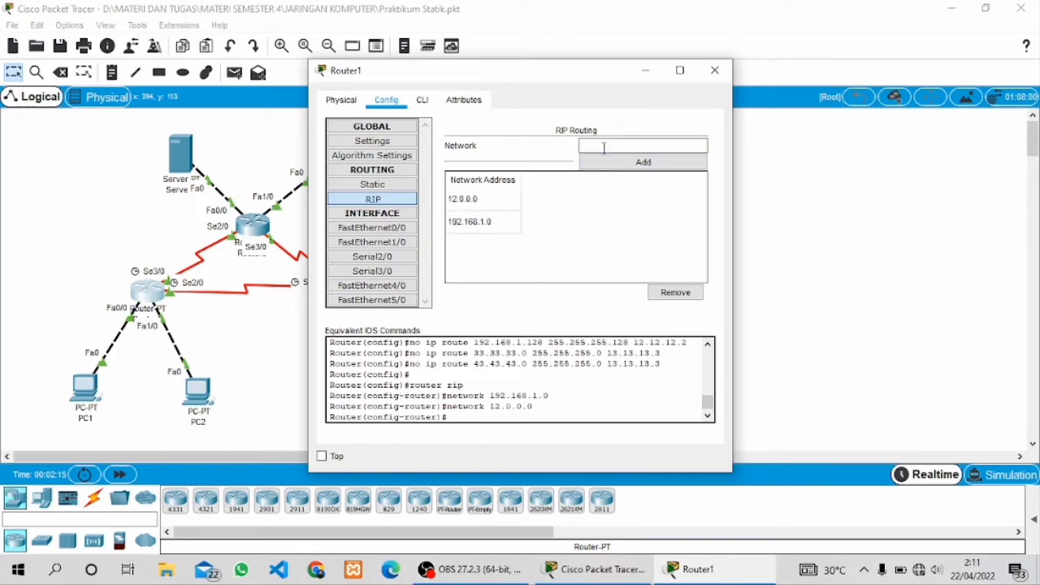
pyautogui.write('13.13.13.0')
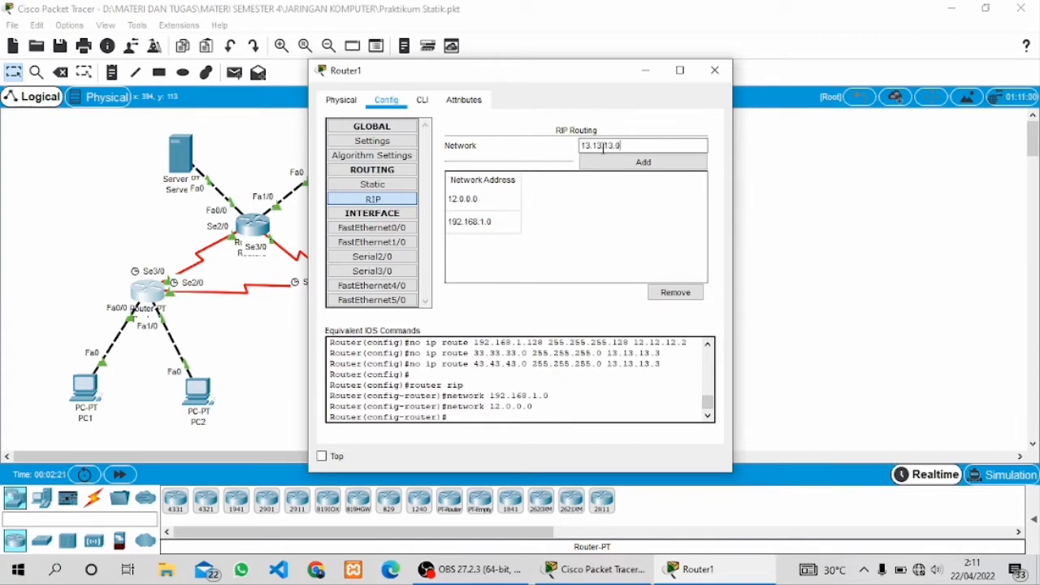
pyautogui.click(610, 166)
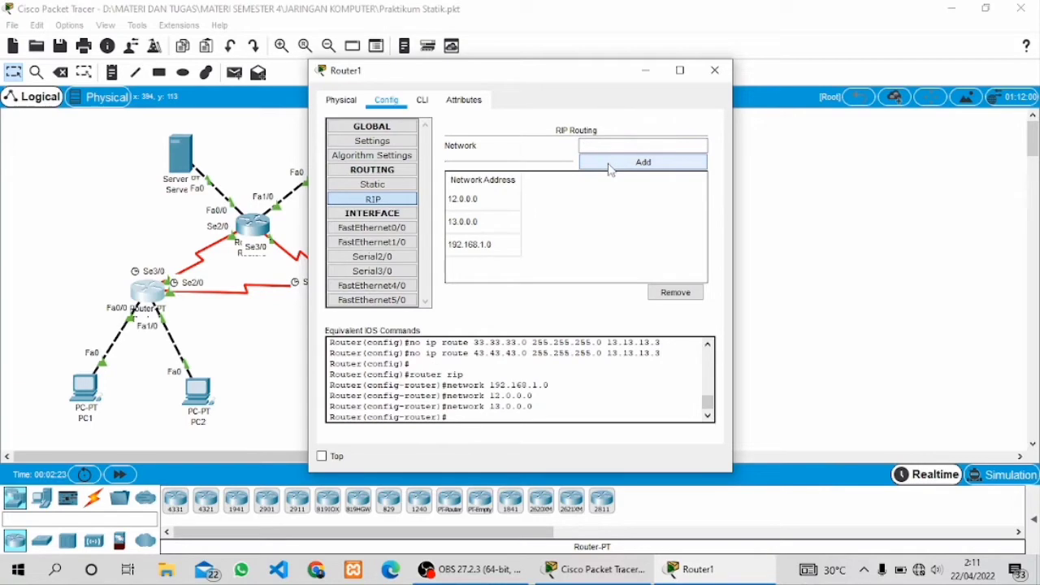
pyautogui.click(715, 70)
# - Add network 192.168.1.128 to the RIP routing configuration of Router2
pyautogui.click(349, 292)
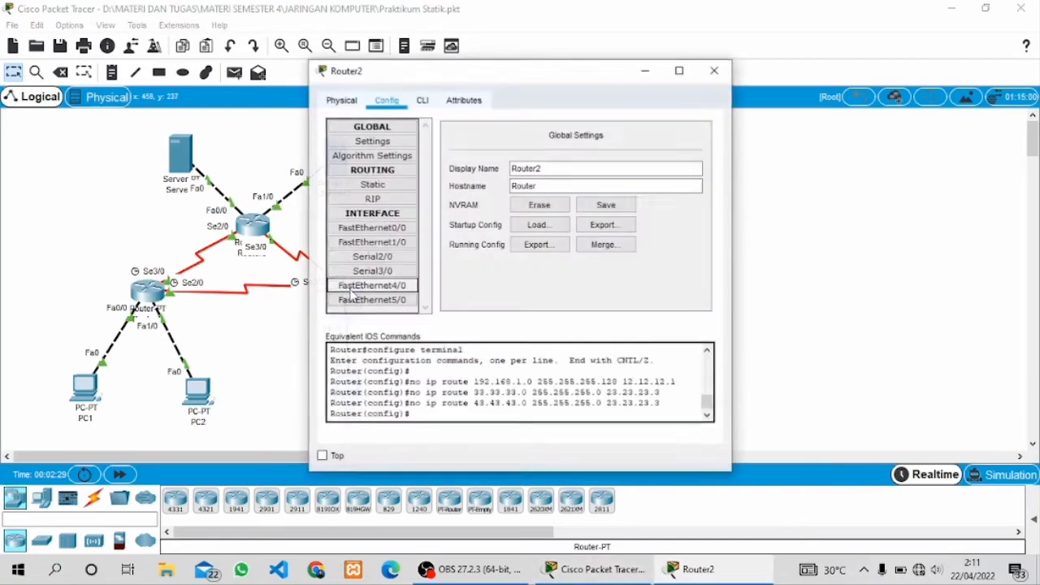
pyautogui.click(384, 194)
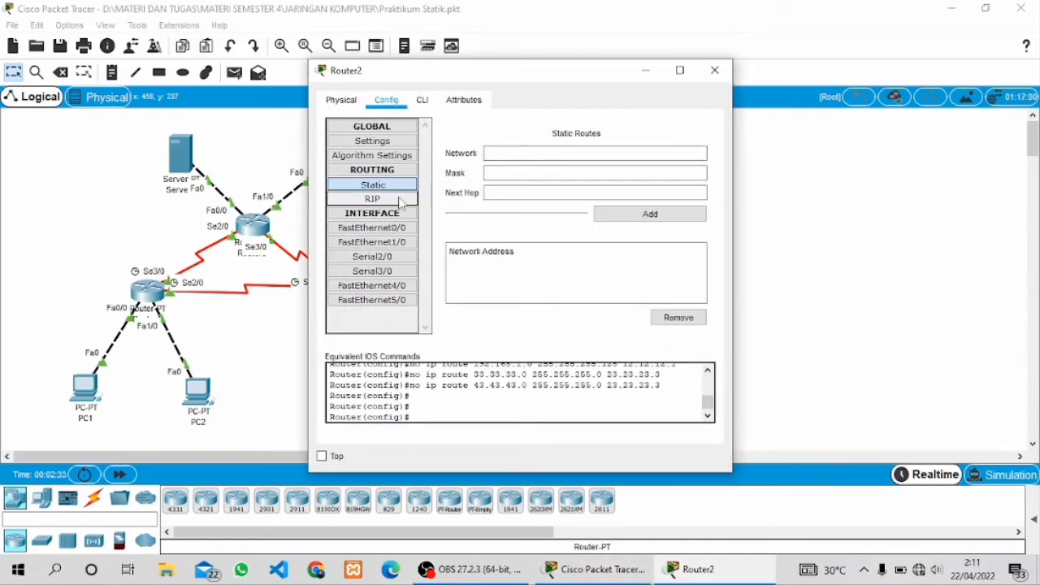
pyautogui.click(399, 200)
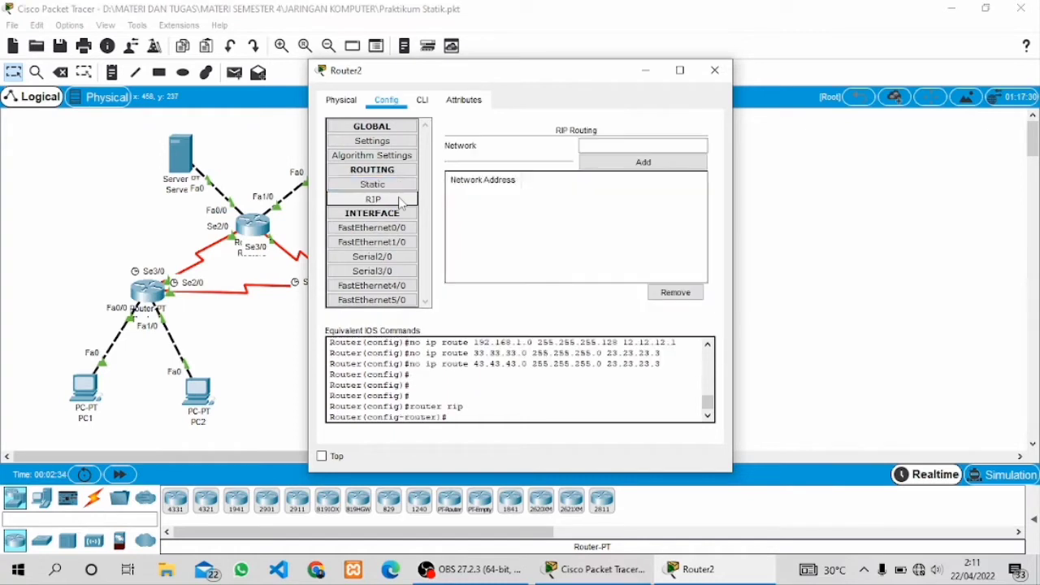
pyautogui.click(598, 142)
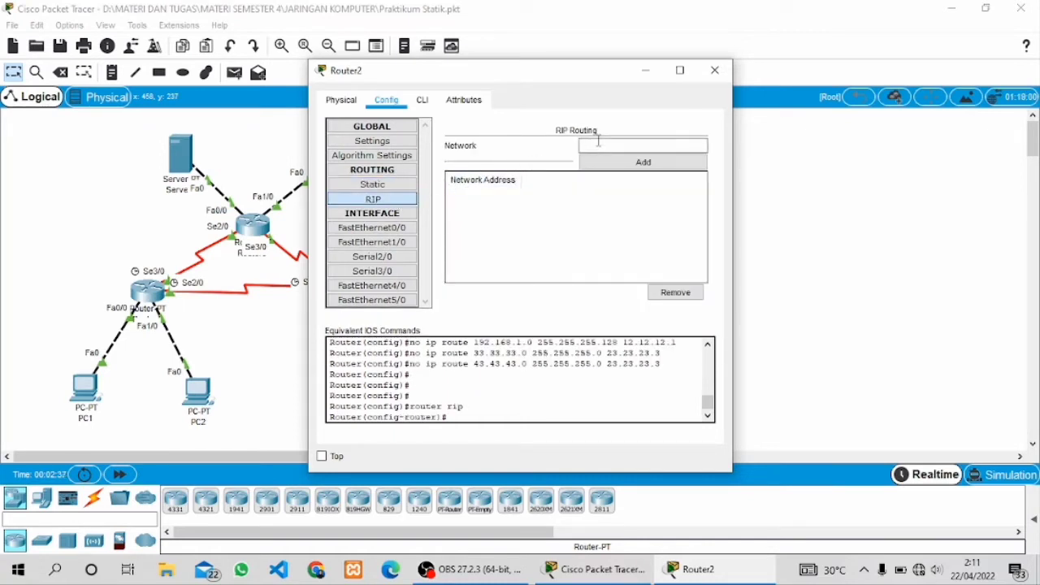
pyautogui.write('192.168.1.128')
pyautogui.click(628, 166)
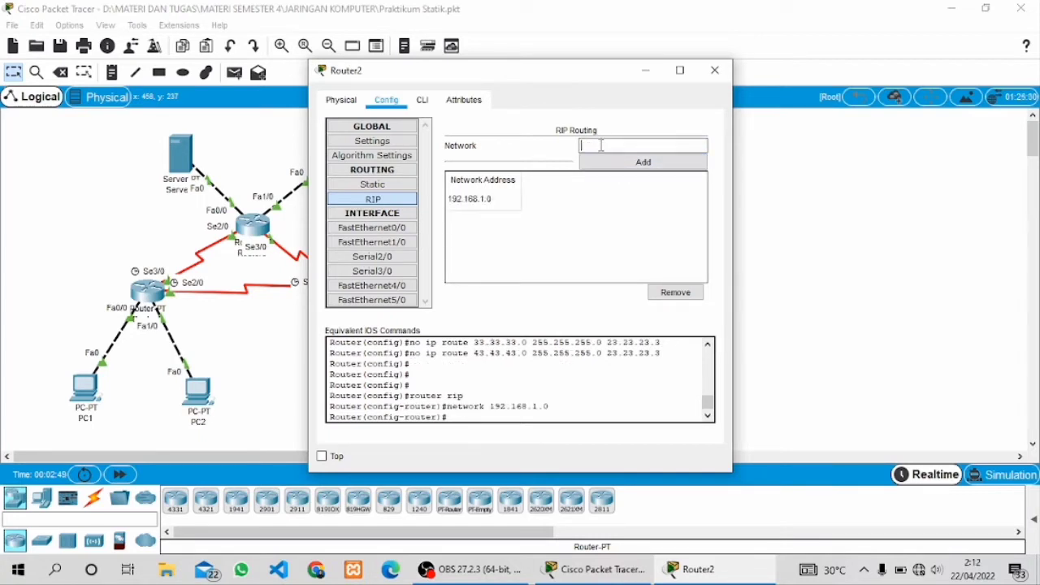
# - Add networks 12.12.12.0 and 23.23.23.0 to Router2's RIP routing and close its configuration
pyautogui.click(601, 145)
pyautogui.write('12.12.12.0')
pyautogui.click(639, 161)
pyautogui.click(616, 144)
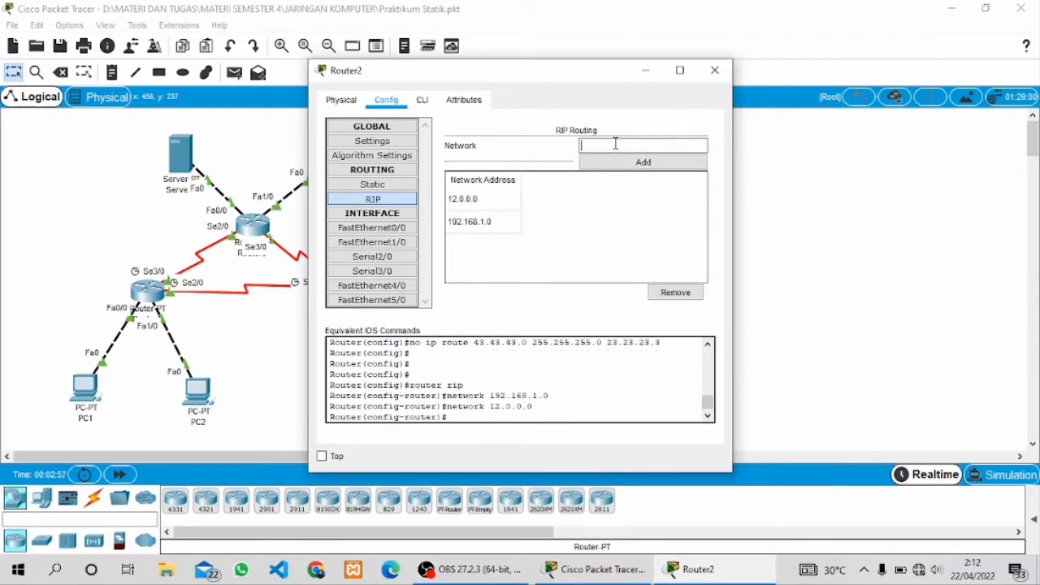
pyautogui.write('23.23.23.0')
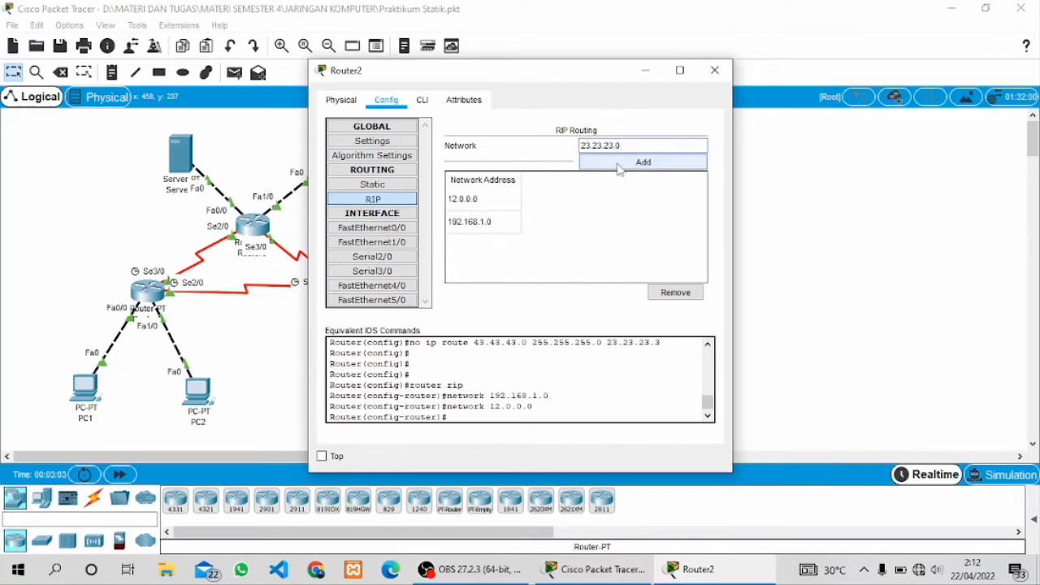
pyautogui.click(620, 168)
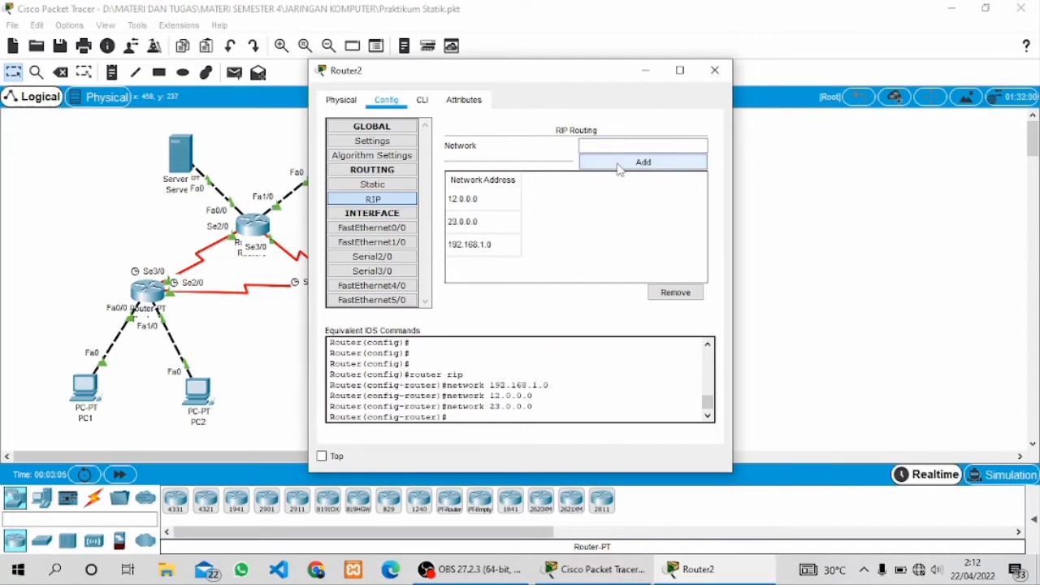
pyautogui.click(715, 70)
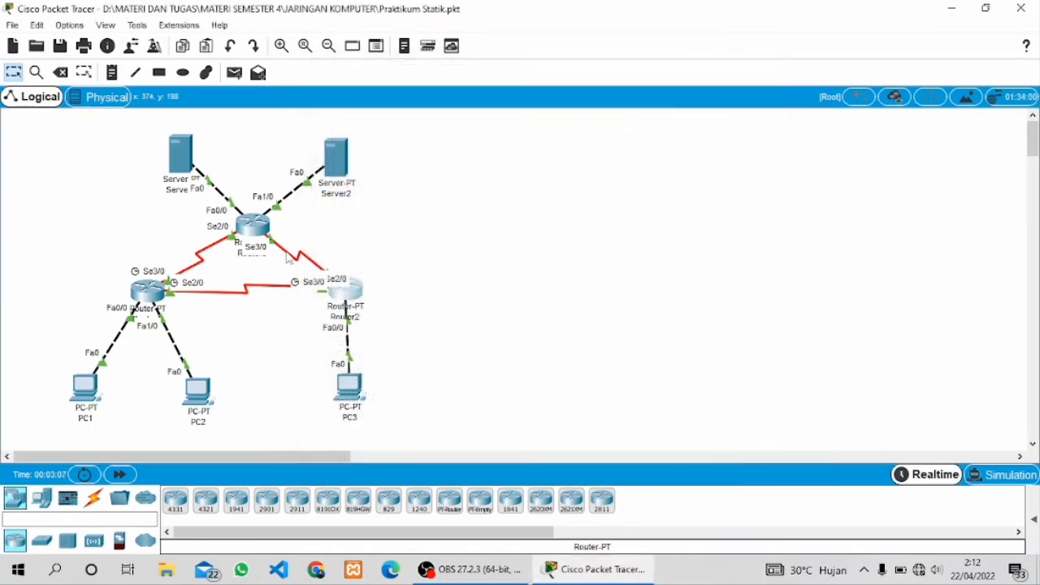
# - Add network 13.13.13.0 to the RIP routing configuration of Router3
pyautogui.click(253, 225)
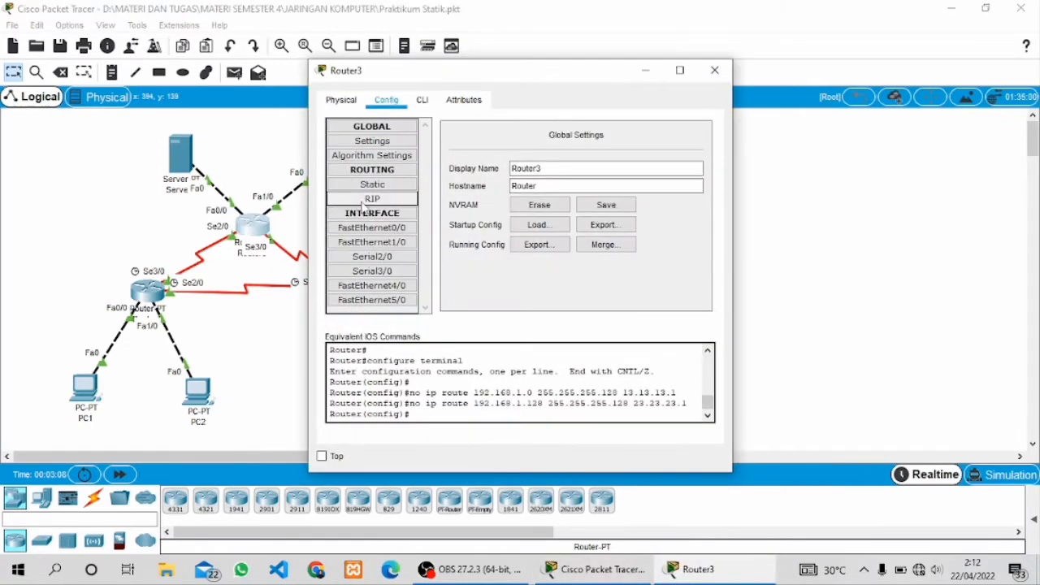
pyautogui.click(363, 206)
pyautogui.click(594, 145)
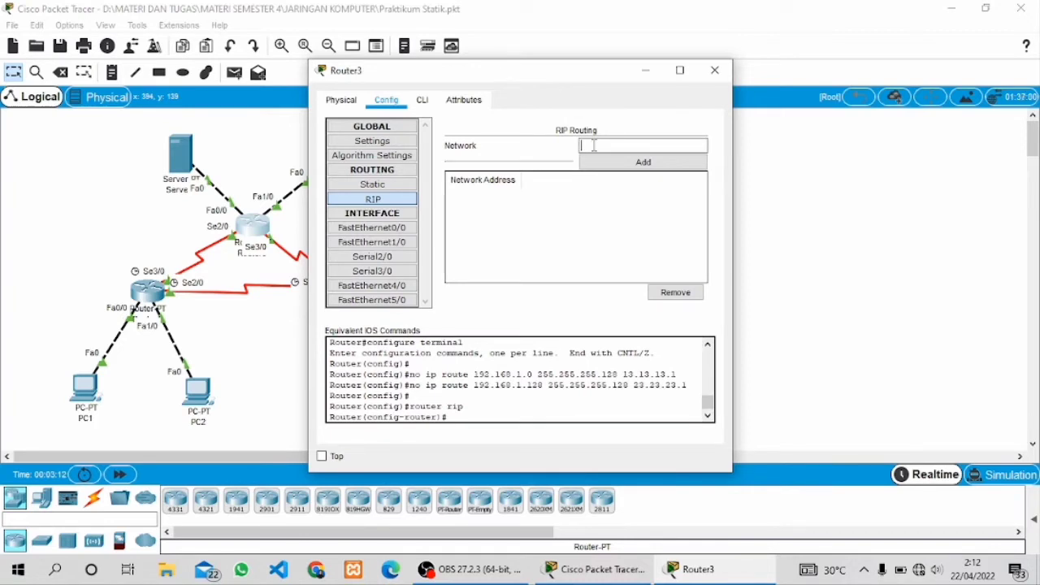
pyautogui.write('13.13.13.0')
pyautogui.click(598, 161)
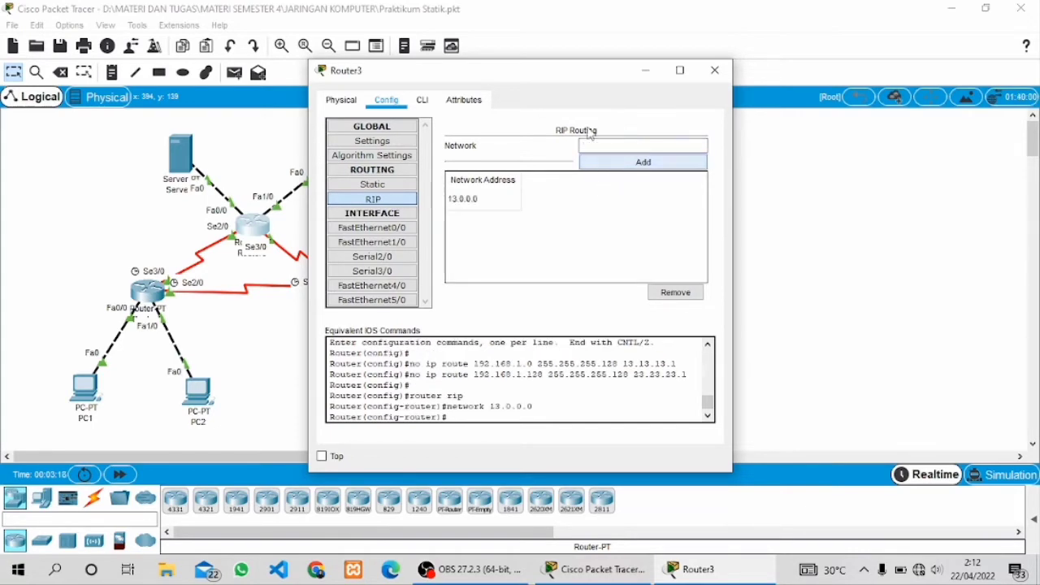
# - Add network 23.23.23.0 to the RIP routing configuration of Router3
pyautogui.moveTo(567, 79); pyautogui.dragTo(664, 74)
pyautogui.click(700, 141)
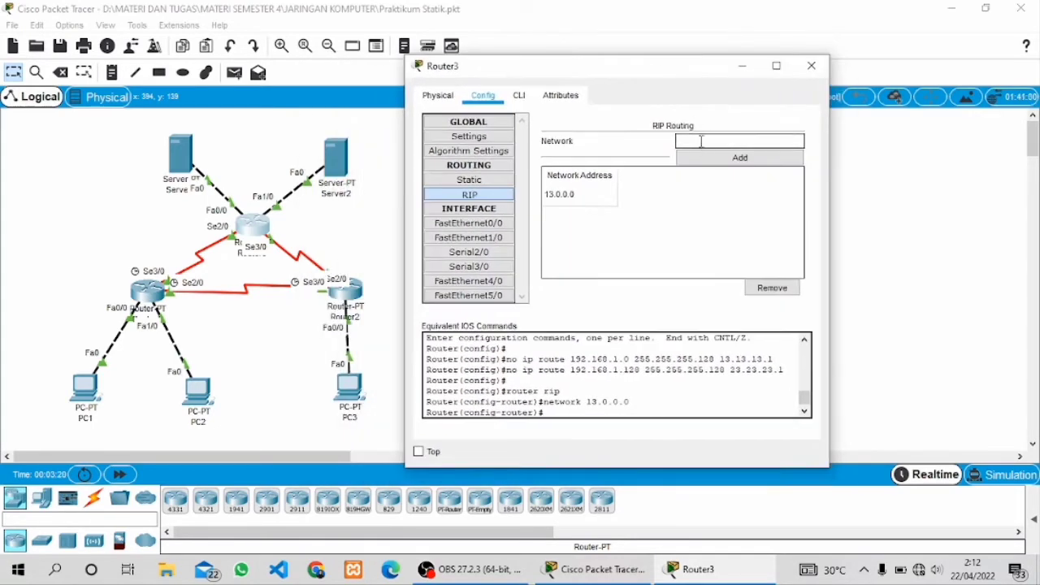
pyautogui.write('23.23.23.0')
pyautogui.click(714, 158)
# - Add networks 33.33.33.0 and 43.43.43.0 to Router3's RIP routing and close its configuration
pyautogui.click(704, 141)
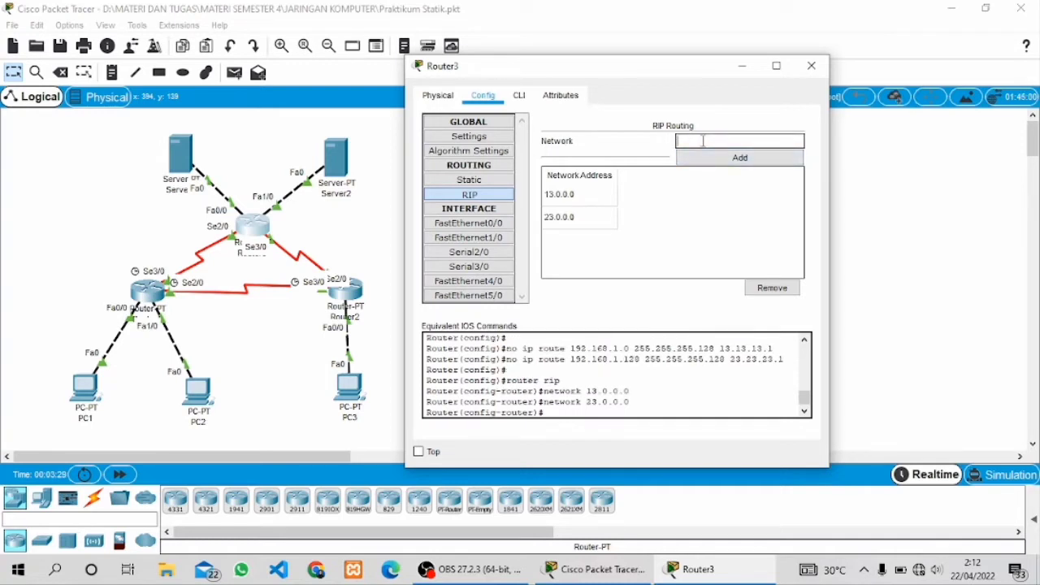
pyautogui.write('33.33.33.0')
pyautogui.click(706, 160)
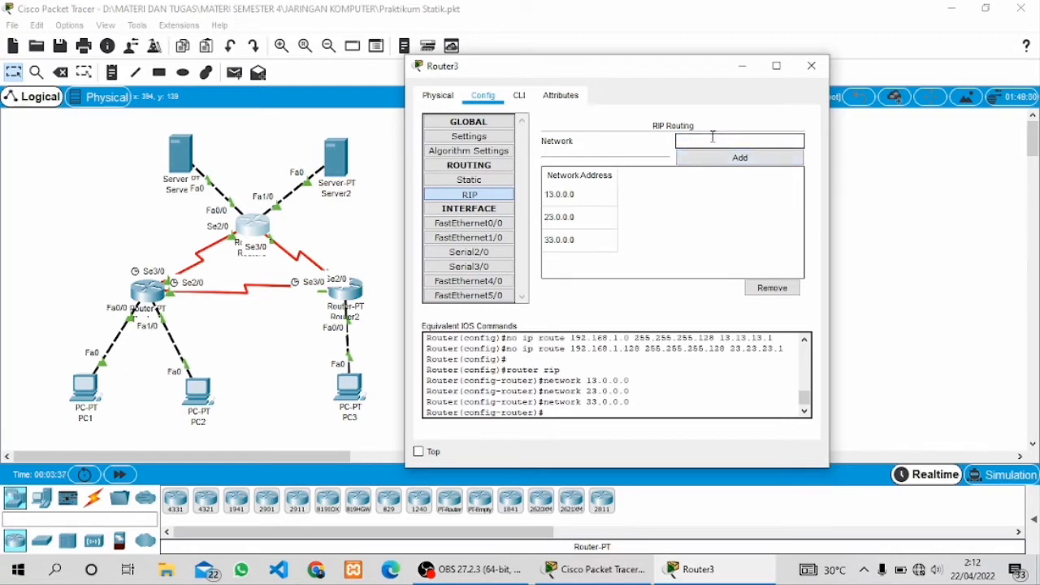
pyautogui.write('43.43.43.0')
pyautogui.click(717, 160)
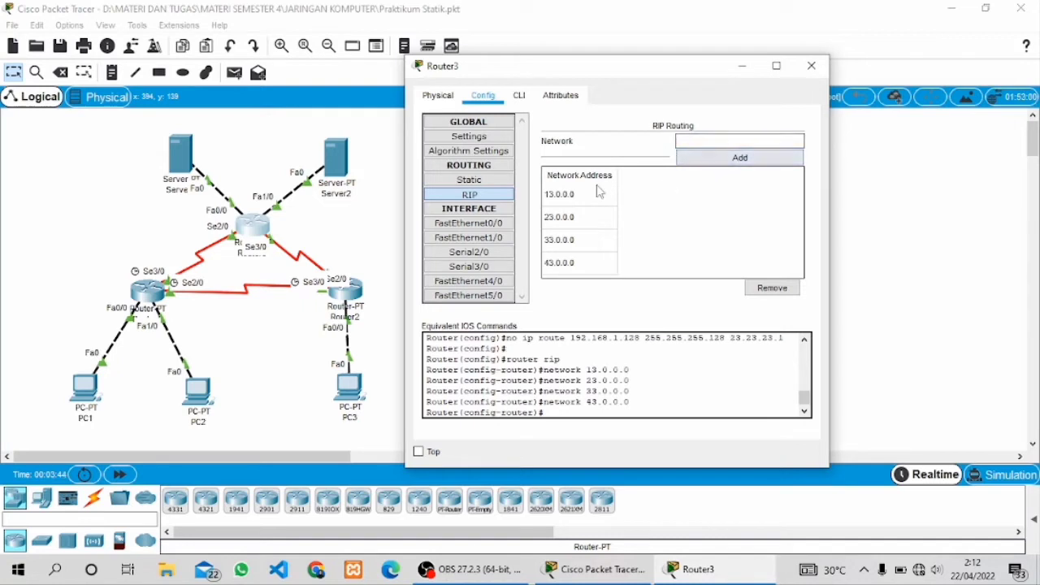
pyautogui.click(811, 68)
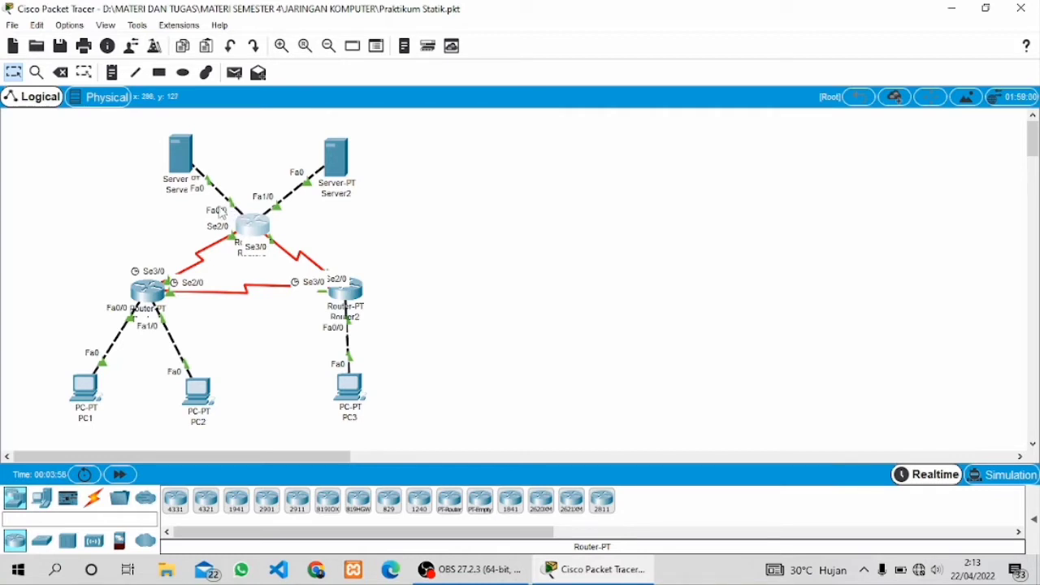
# - In Router1's command line, disable RIP route summarization with no auto-summary and set RIP to version 2
pyautogui.click(155, 292)
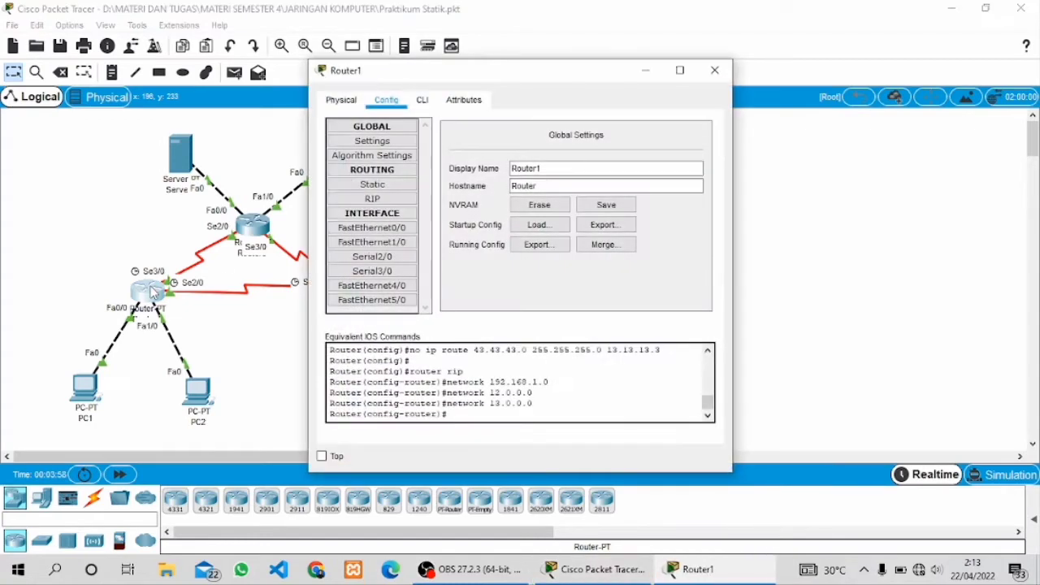
pyautogui.click(421, 100)
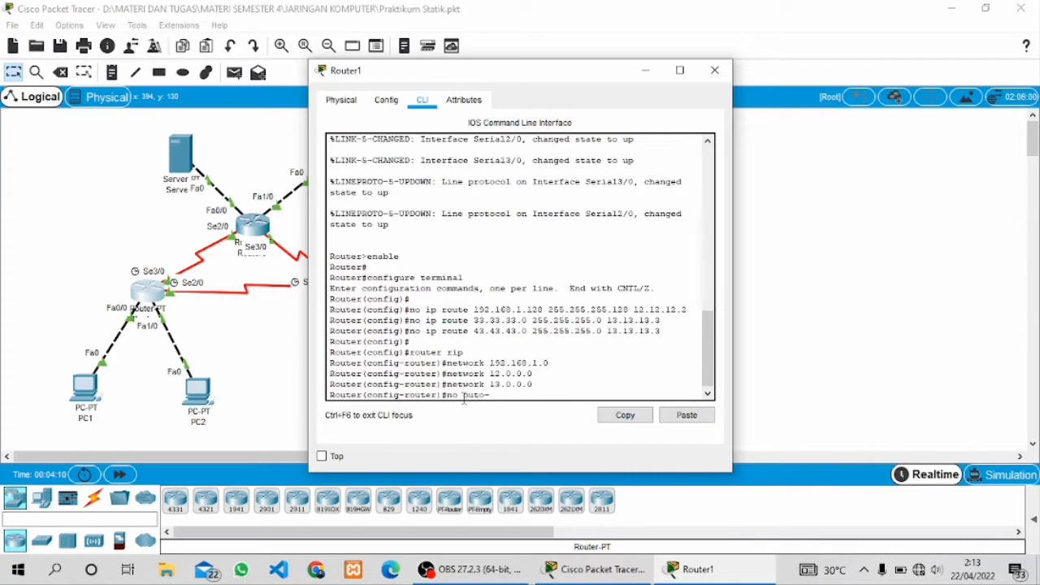
pyautogui.write('summary')
pyautogui.press('BackSpace')
pyautogui.press('BackSpace')
pyautogui.press('BackSpace')
pyautogui.write('ary')
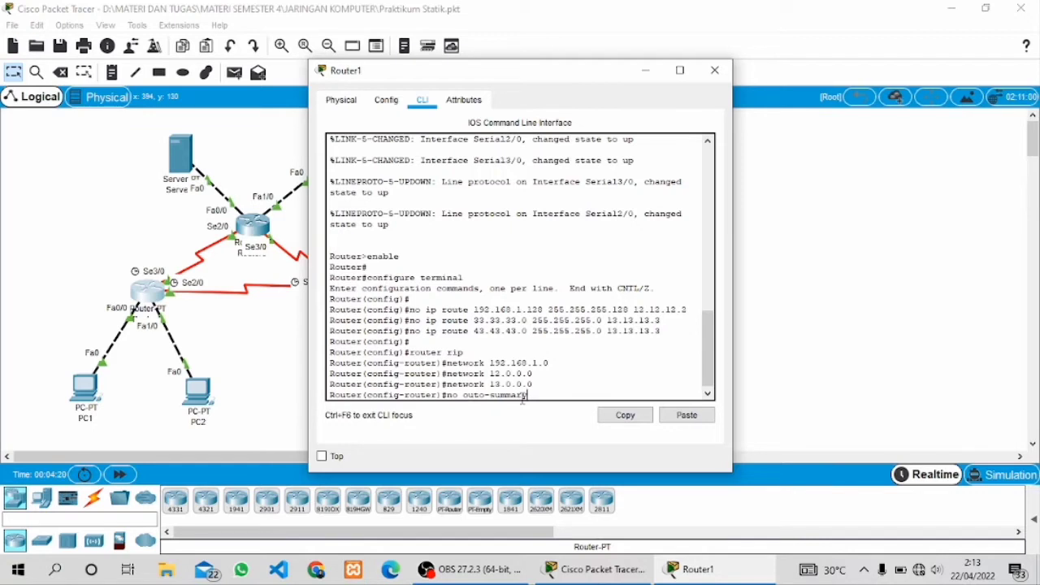
pyautogui.press('Return')
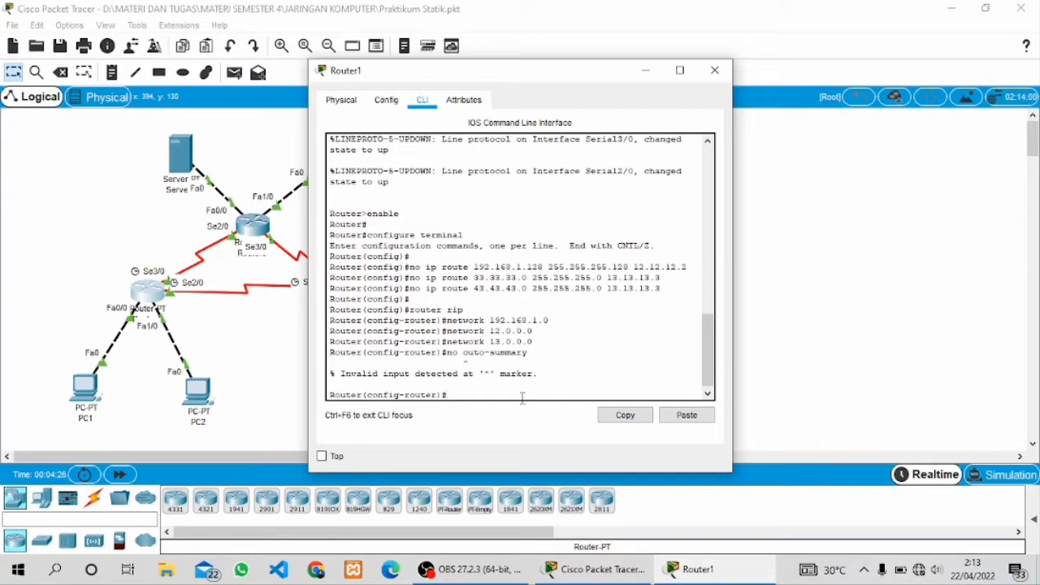
pyautogui.write('no auto-summary')
pyautogui.press('Return')
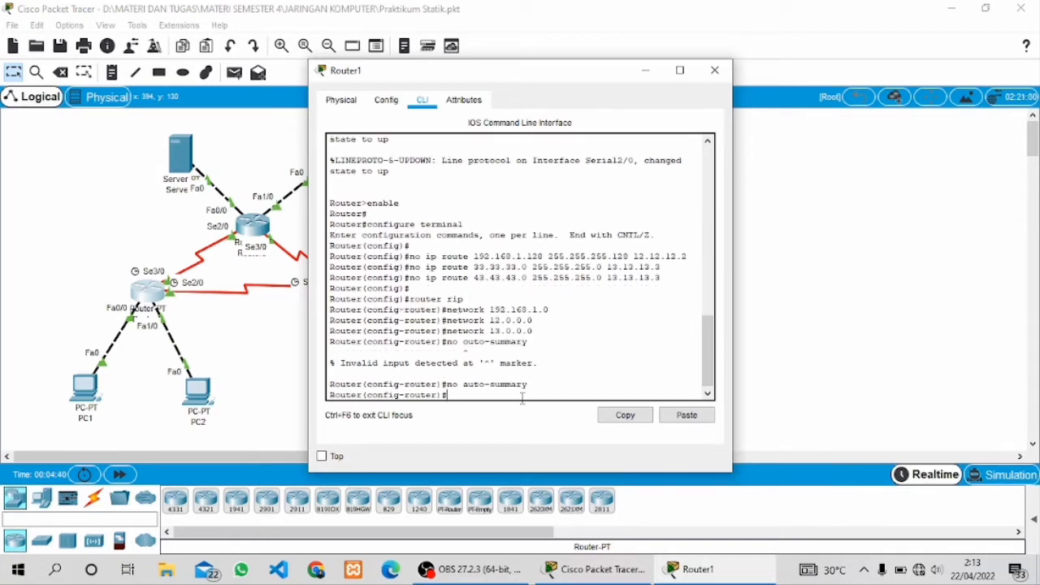
pyautogui.write('version 2')
pyautogui.press('Return')
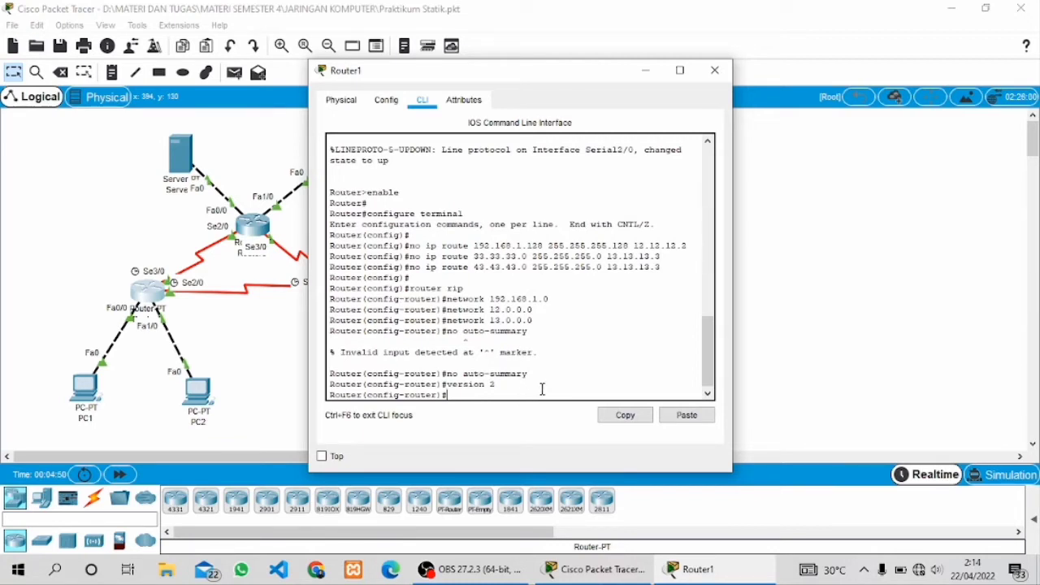
# - Check Router1's RIP routing settings and save its configuration to NVRAM, closing the device window
pyautogui.click(390, 105)
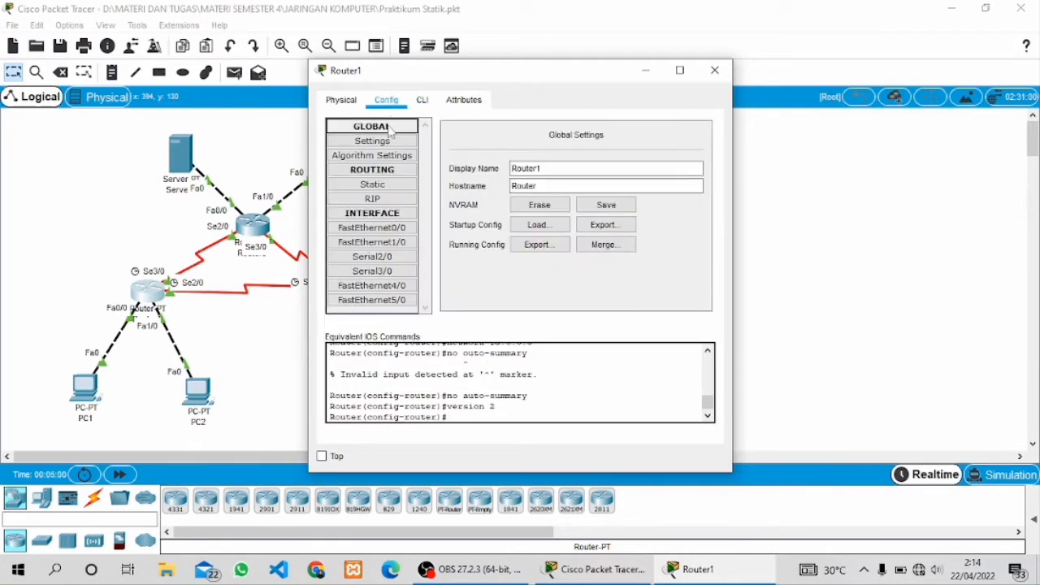
pyautogui.click(388, 127)
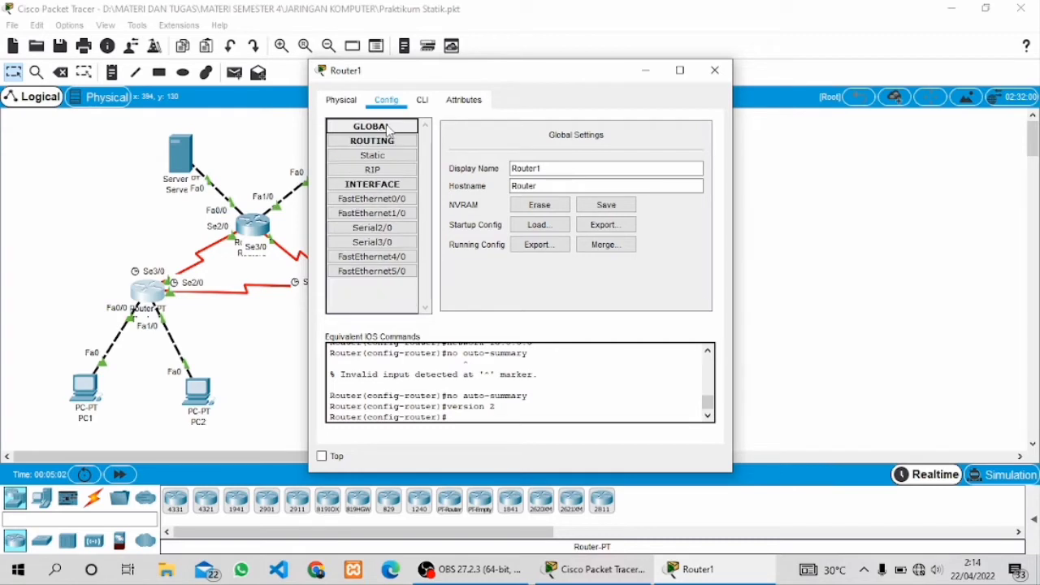
pyautogui.click(390, 128)
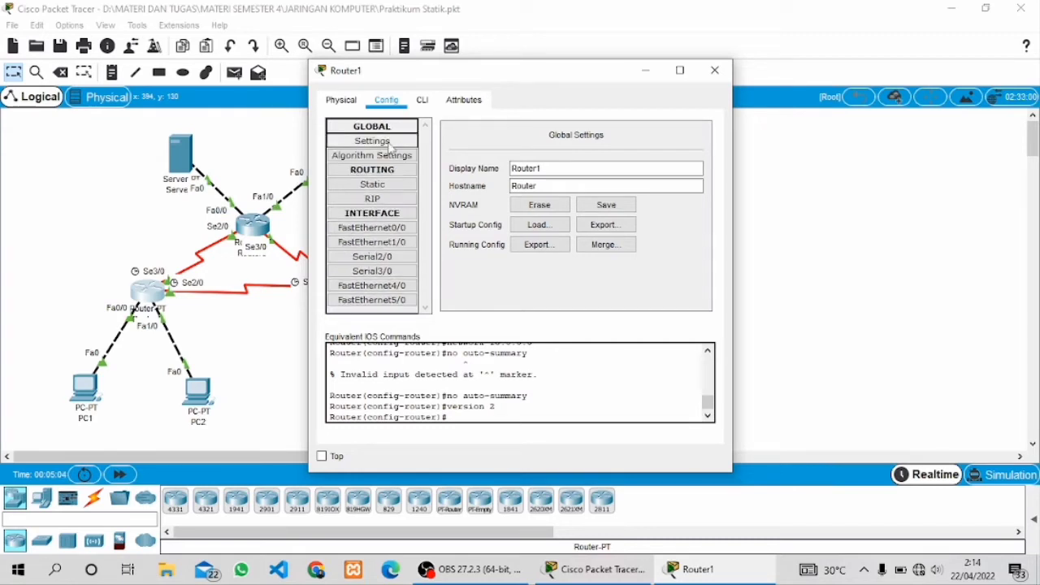
pyautogui.click(385, 205)
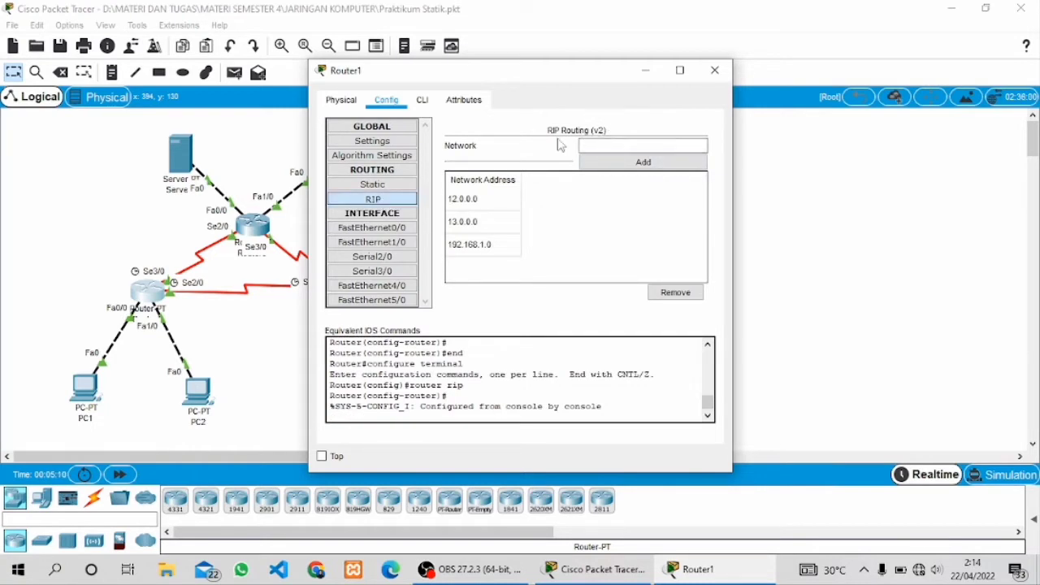
pyautogui.click(388, 141)
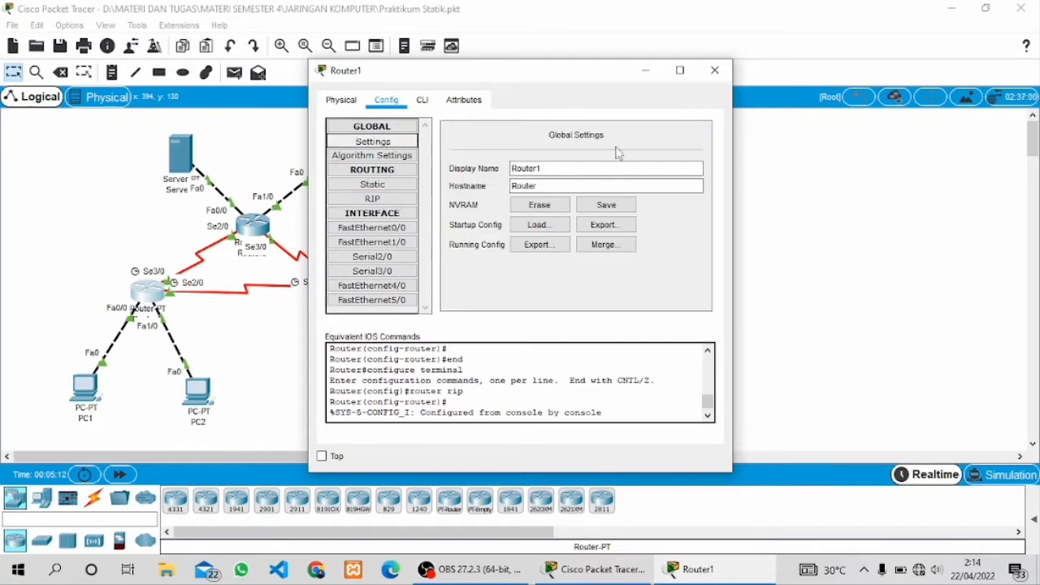
pyautogui.click(626, 213)
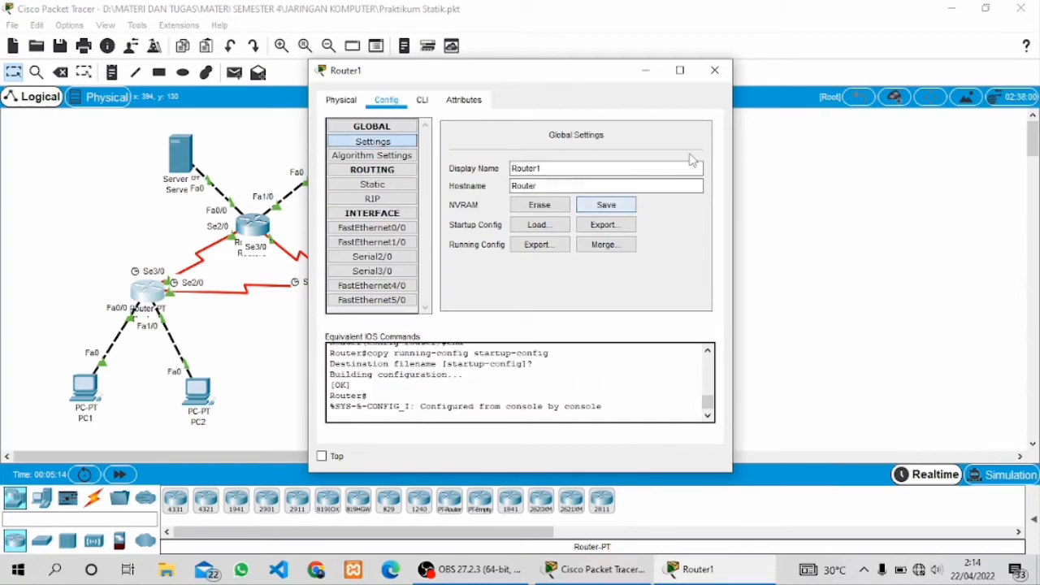
pyautogui.click(715, 71)
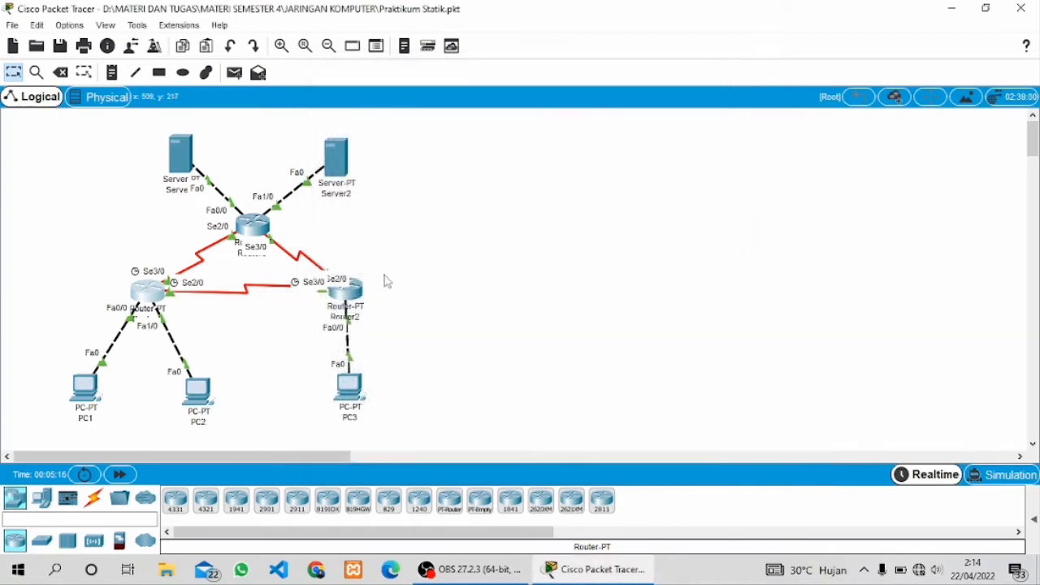
# - In Router2's command line, disable RIP route summarization with no auto-summary and set RIP to version 2
pyautogui.click(349, 293)
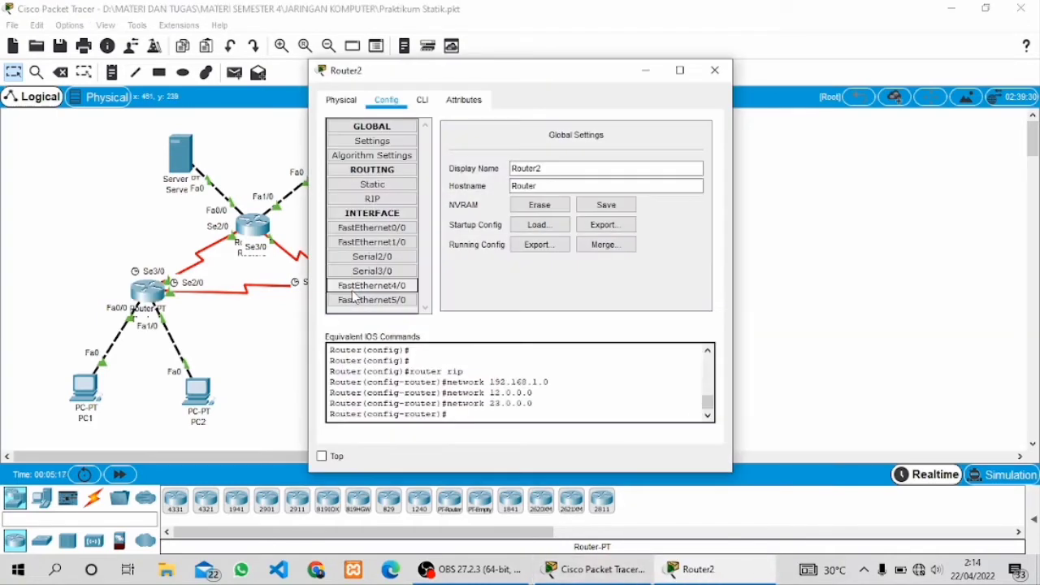
pyautogui.click(429, 104)
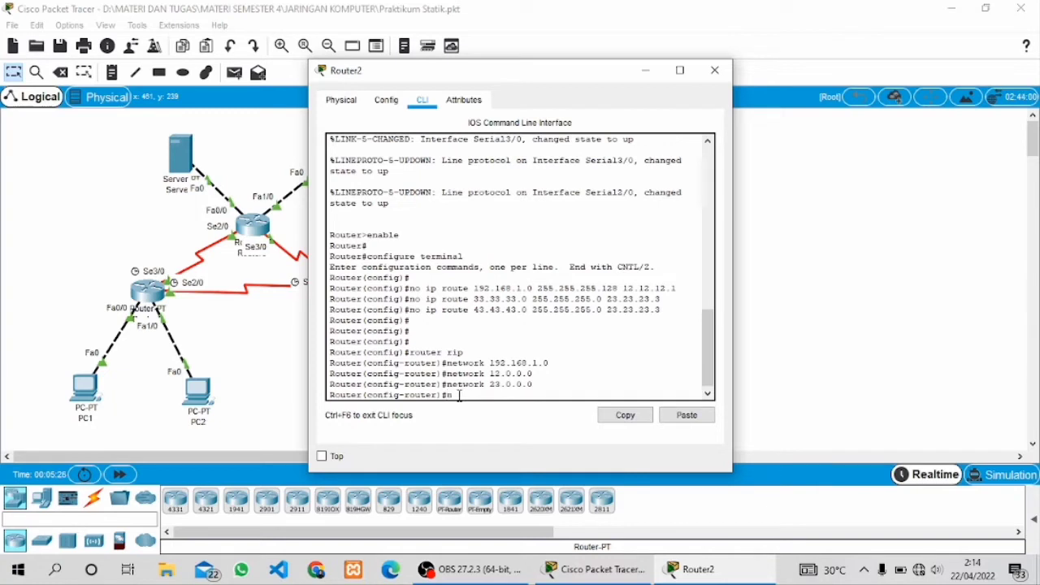
pyautogui.write('o auto-summary')
pyautogui.press('Return')
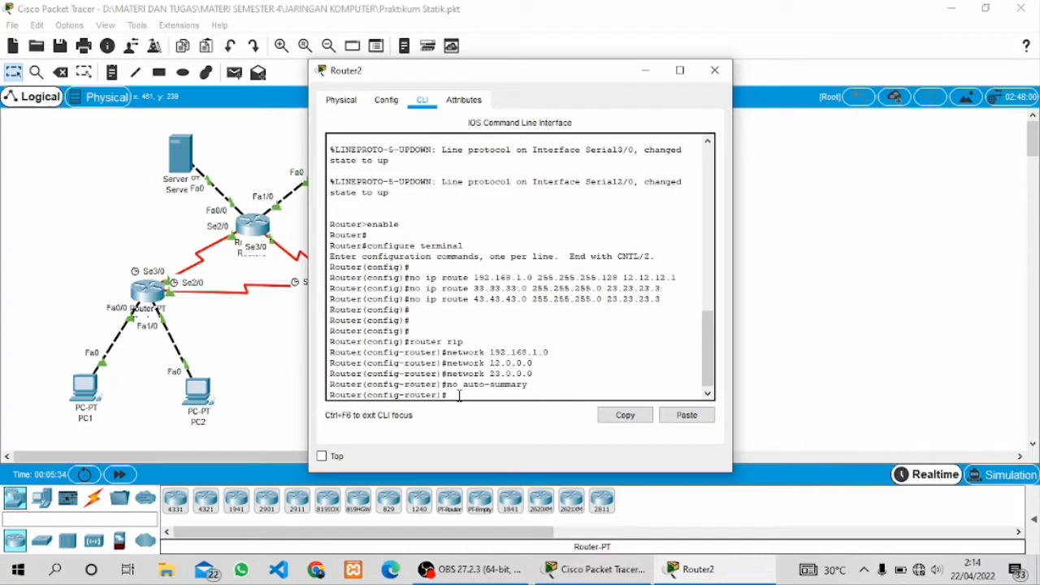
pyautogui.write('version 2')
pyautogui.press('Return')
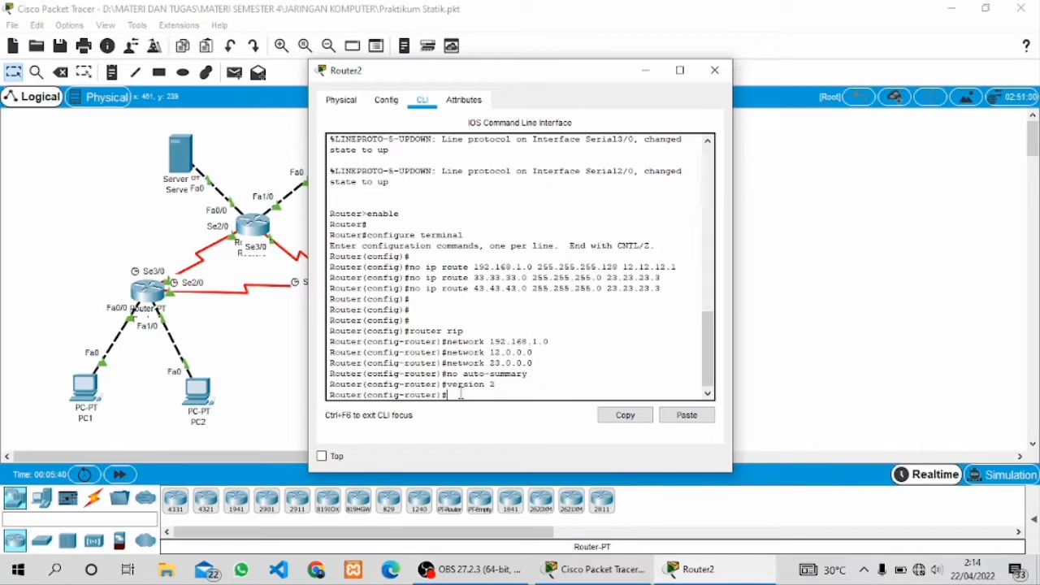
# - Check Router2's RIP routing settings and save its configuration to NVRAM, closing the device window
pyautogui.click(391, 109)
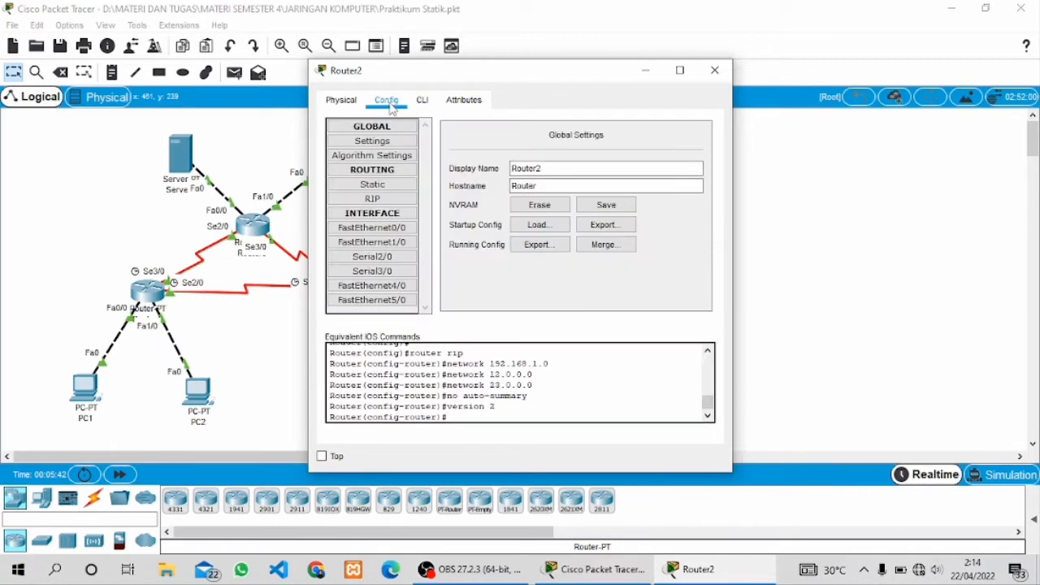
pyautogui.click(373, 199)
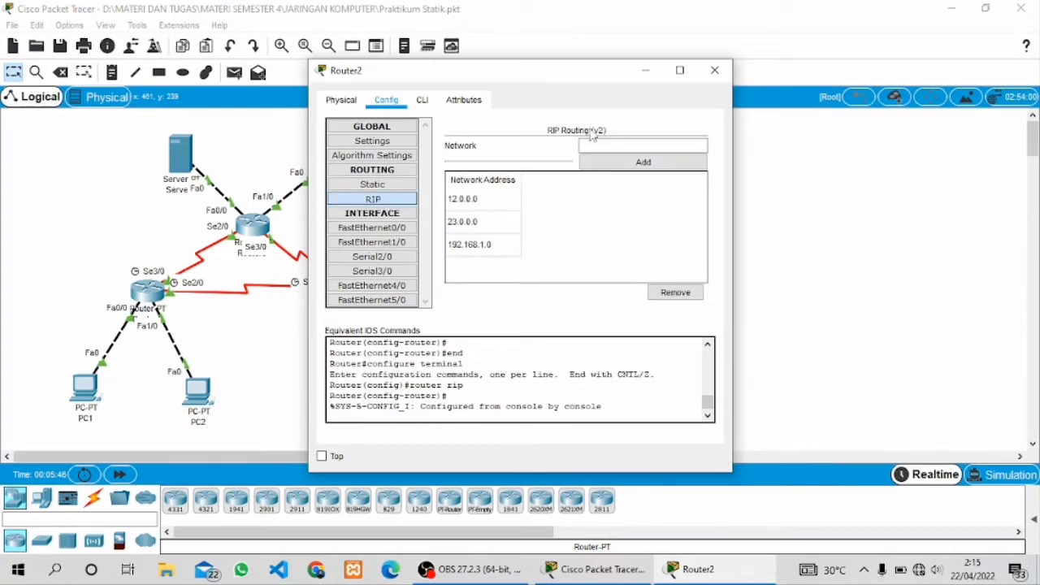
pyautogui.click(373, 142)
pyautogui.click(605, 207)
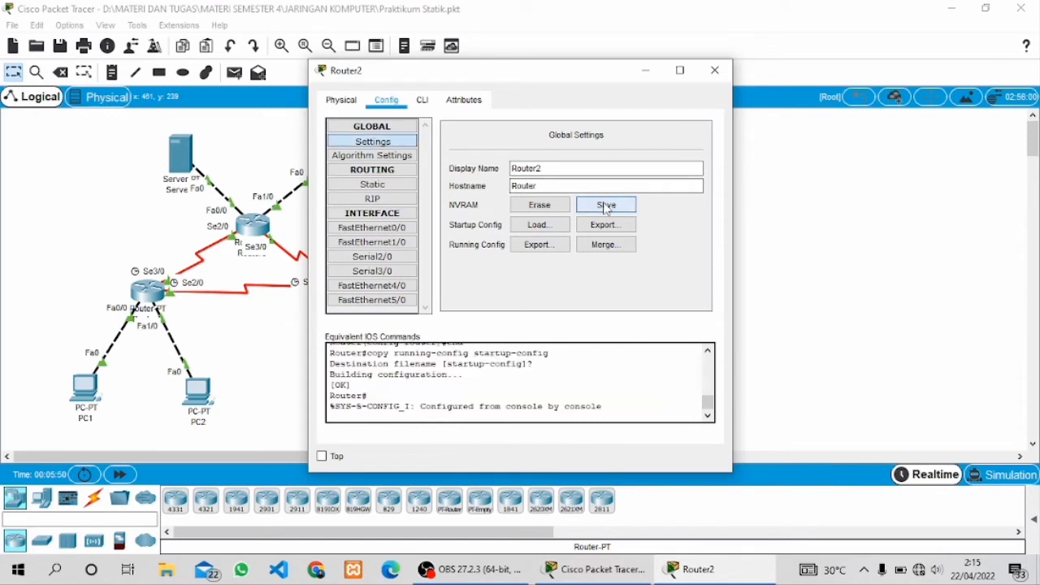
pyautogui.click(716, 78)
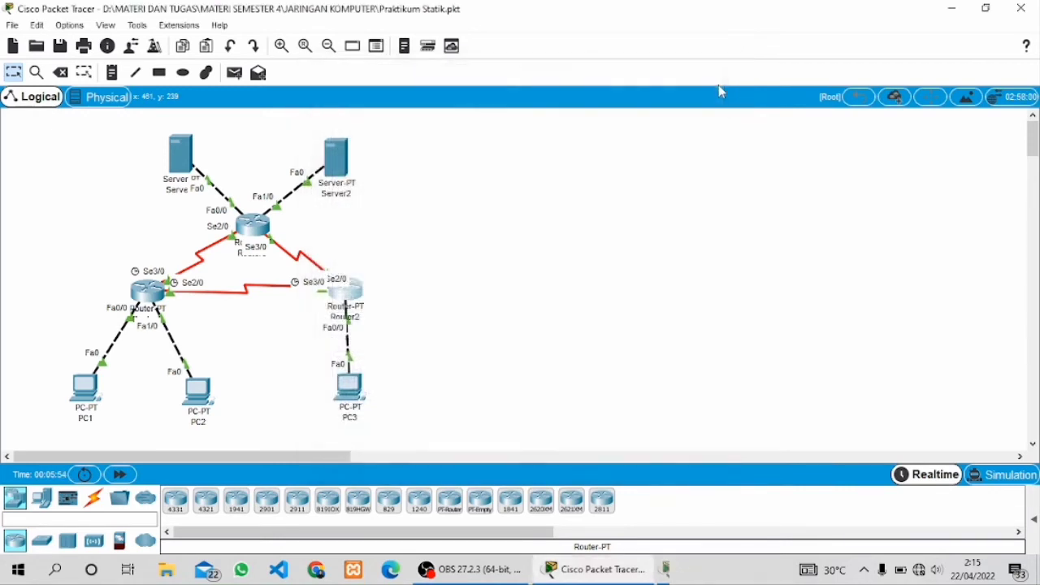
# - In Router3's command line, disable RIP route summarization with no auto-summary and set RIP to version 2
pyautogui.click(253, 225)
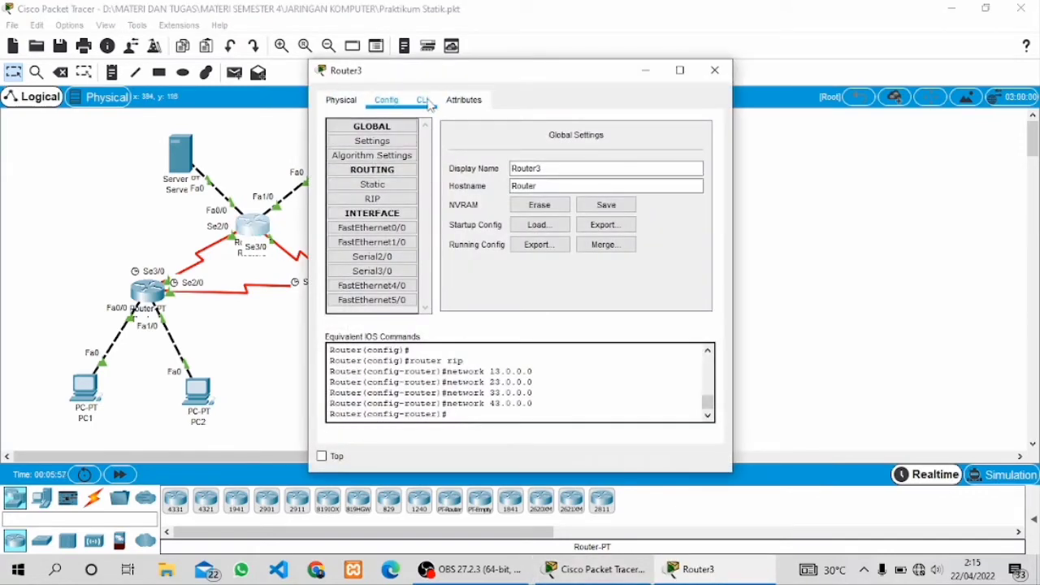
pyautogui.click(422, 100)
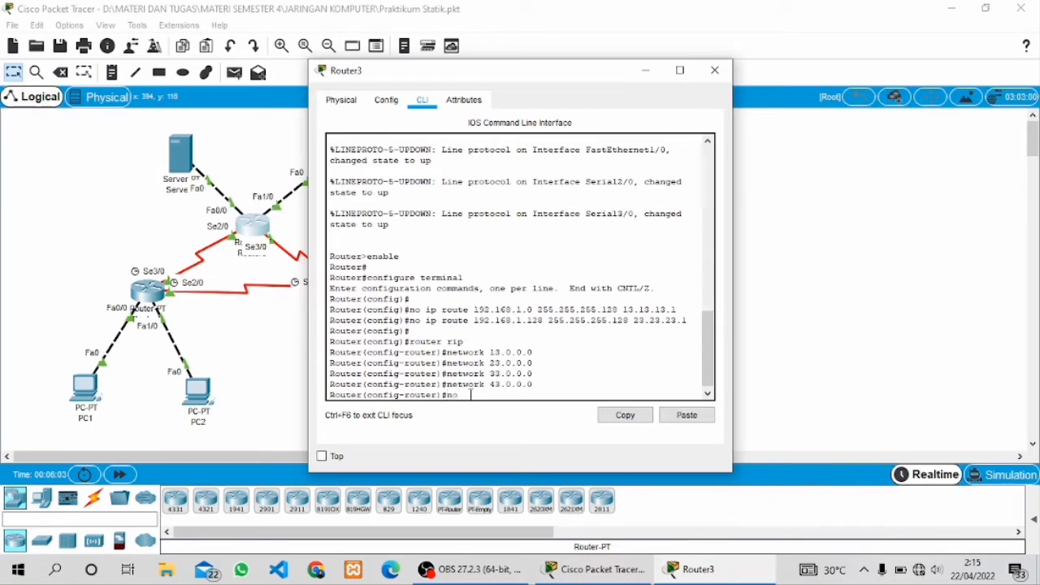
pyautogui.write('no auto')
pyautogui.press('BackSpace')
pyautogui.press('BackSpace')
pyautogui.press('BackSpace')
pyautogui.press('BackSpace')
pyautogui.write('auto-summary')
pyautogui.press('Return')
pyautogui.write('ve')
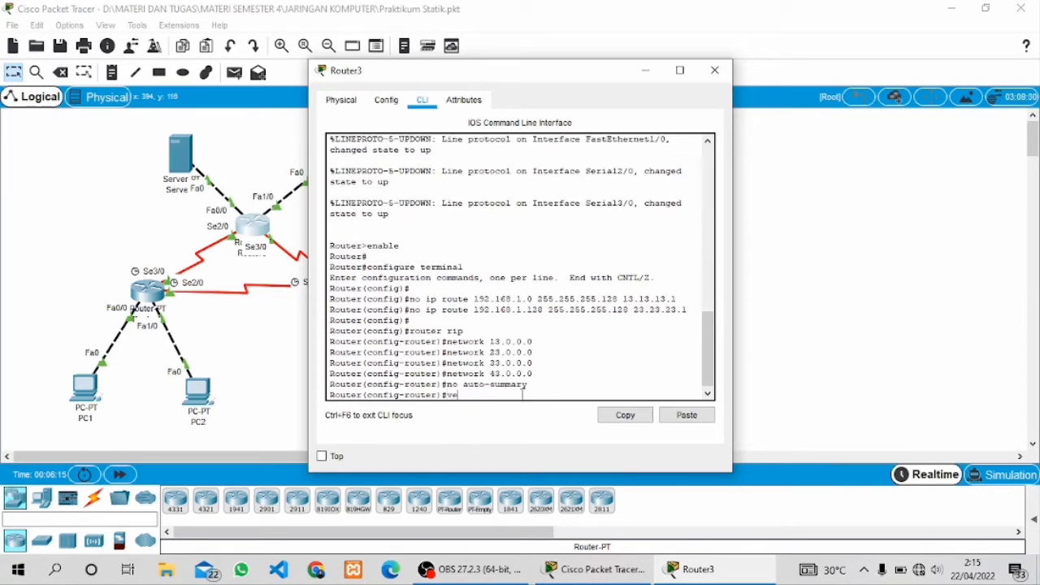
pyautogui.write('rsion 2')
pyautogui.press('Return')
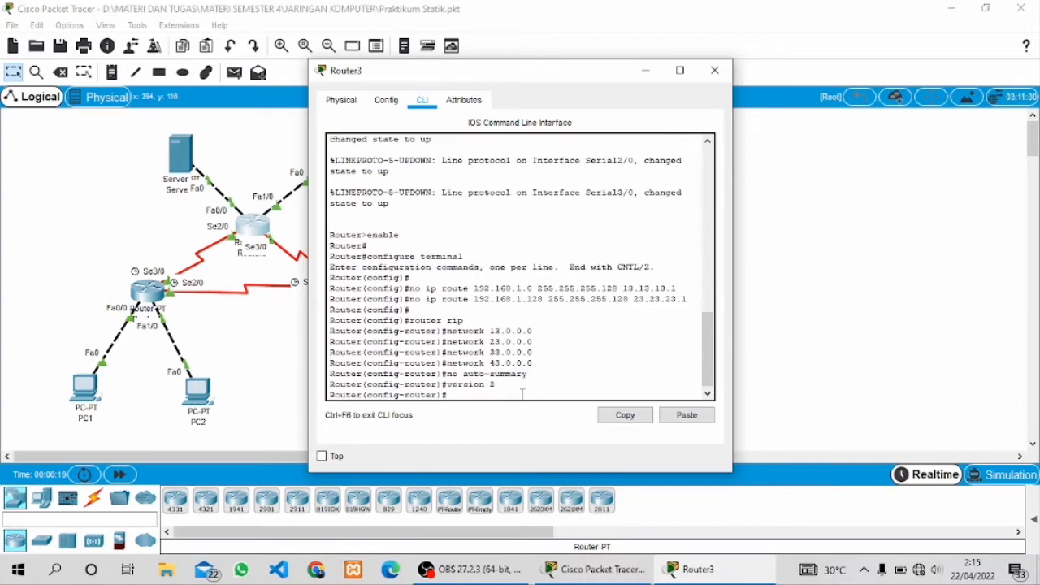
# - Check Router3's RIP routing settings and save its configuration to NVRAM, closing the device window
pyautogui.click(386, 100)
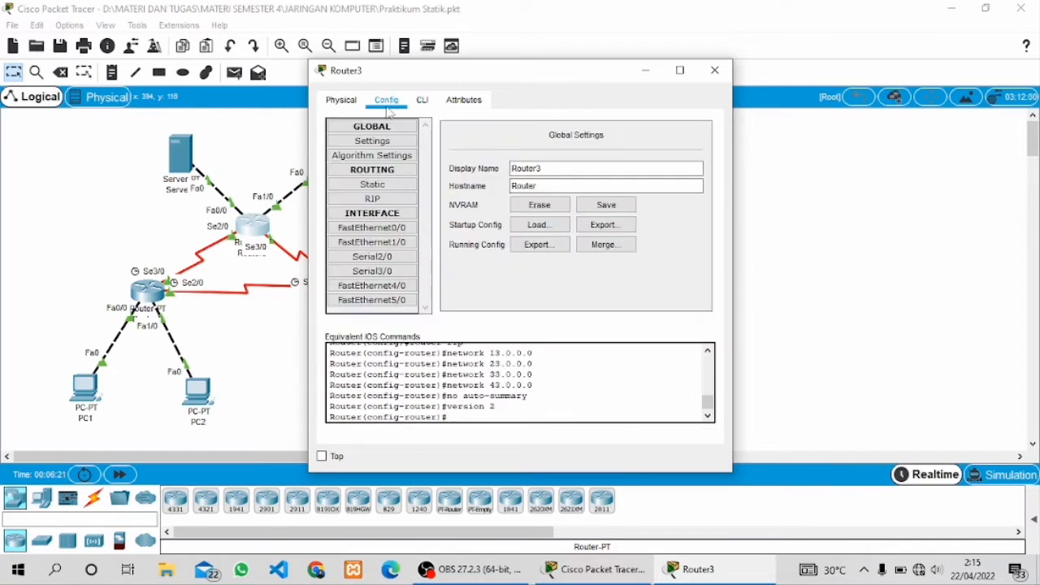
pyautogui.click(372, 199)
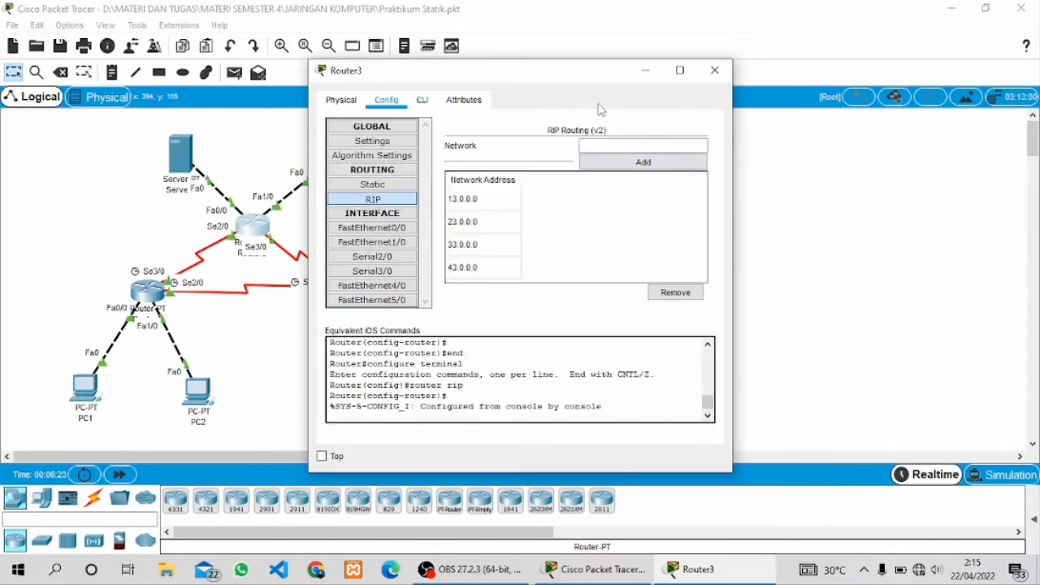
pyautogui.click(392, 146)
pyautogui.click(622, 209)
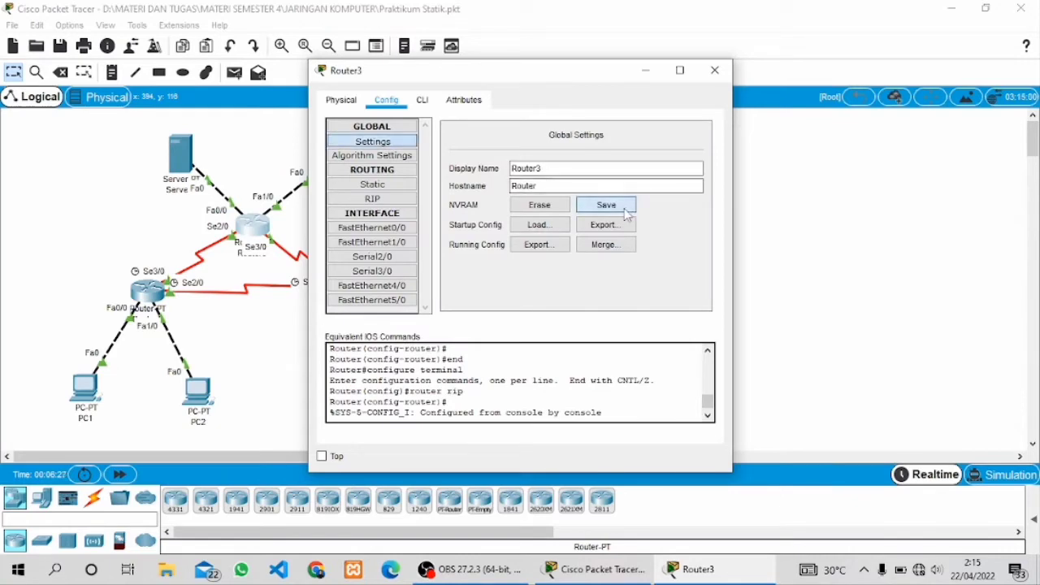
pyautogui.click(714, 70)
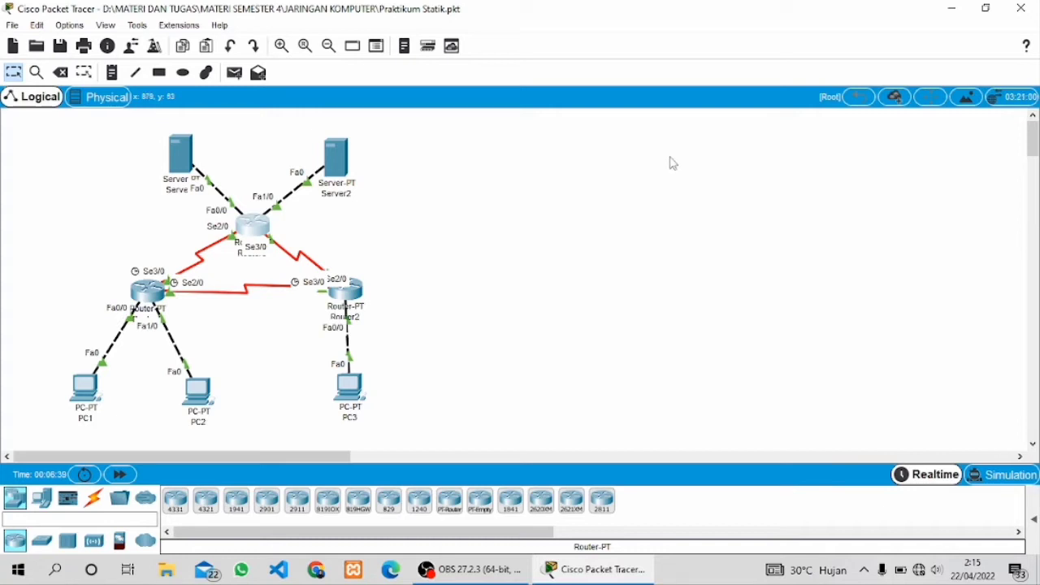
# - Reset the Packet Tracer network and confirm the reset
pyautogui.click(85, 476)
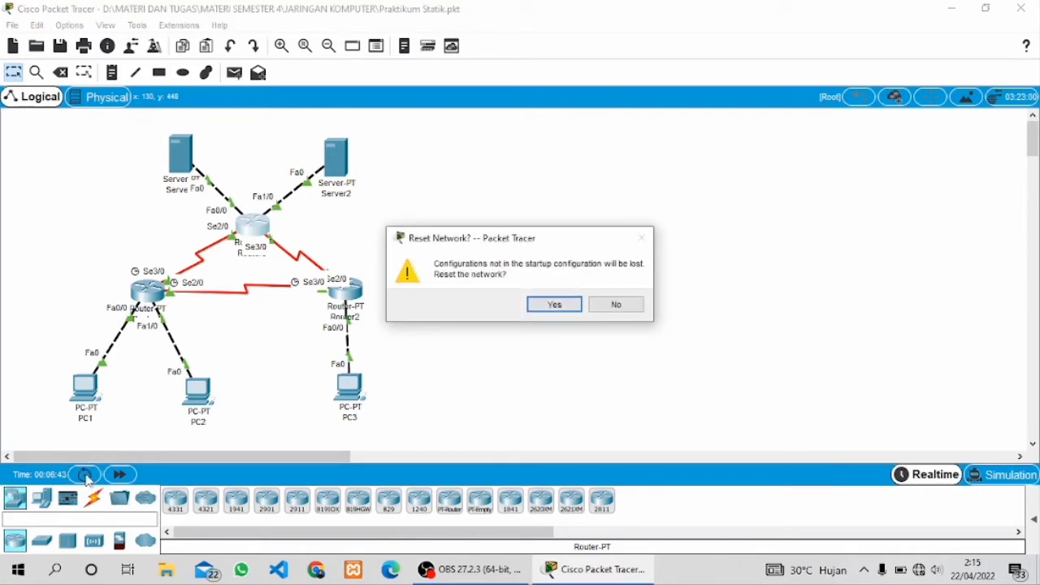
pyautogui.click(555, 305)
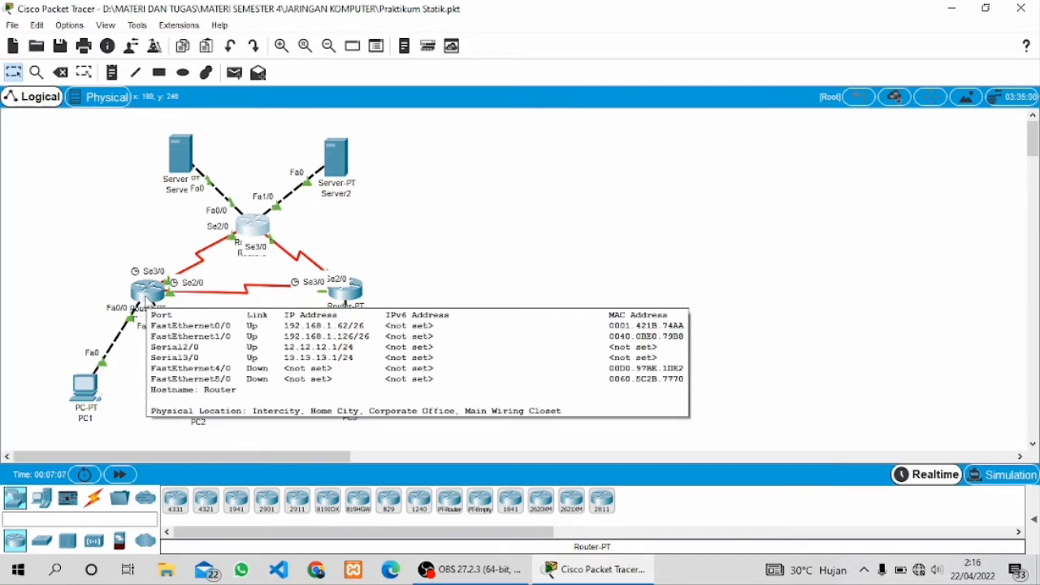
# - Display Router1's routing table with show ip route in its command line, closing the device window after checking the RIP routes
pyautogui.click(146, 299)
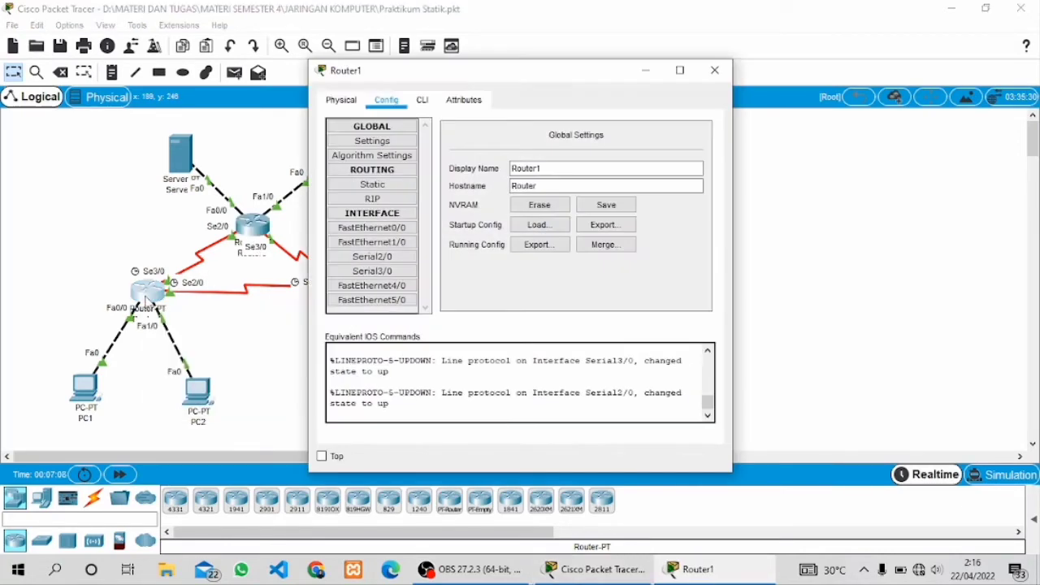
pyautogui.click(421, 100)
pyautogui.click(431, 366)
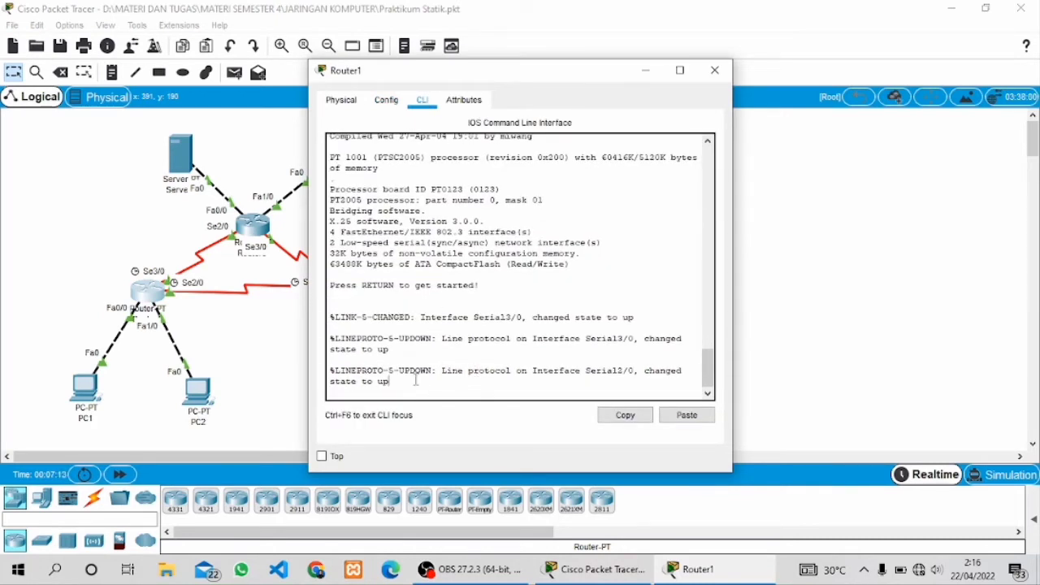
pyautogui.press('Return')
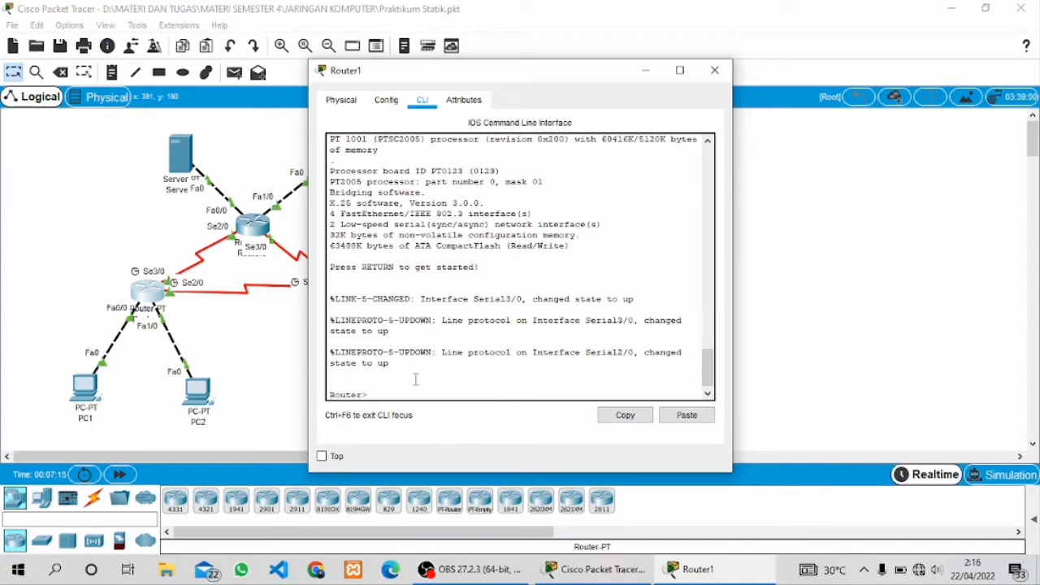
pyautogui.write('show ip route')
pyautogui.press('Return')
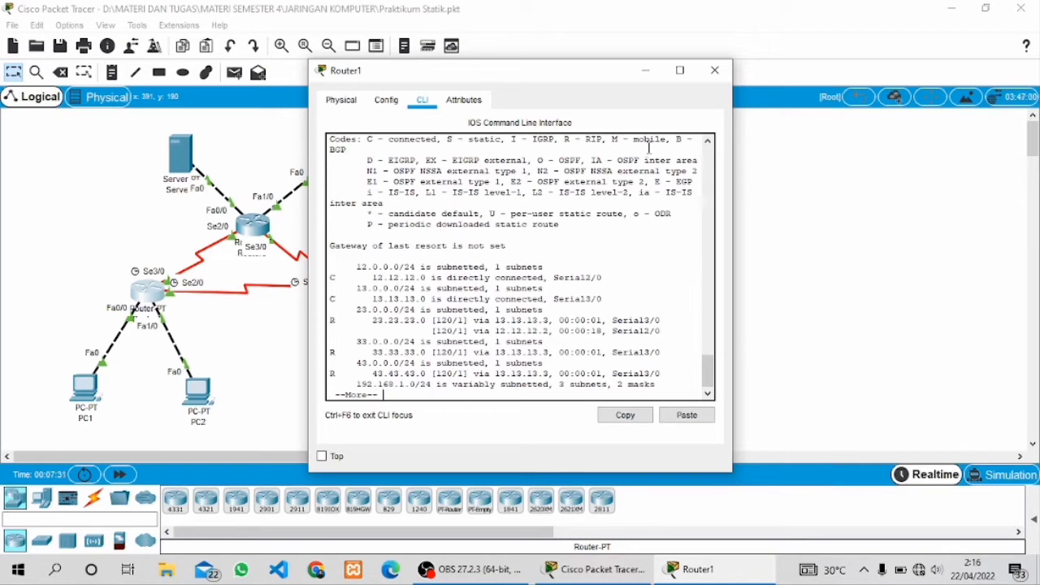
pyautogui.click(723, 71)
# - Display Router2's routing table with show ip route in its command line, closing the device window after checking it
pyautogui.click(358, 294)
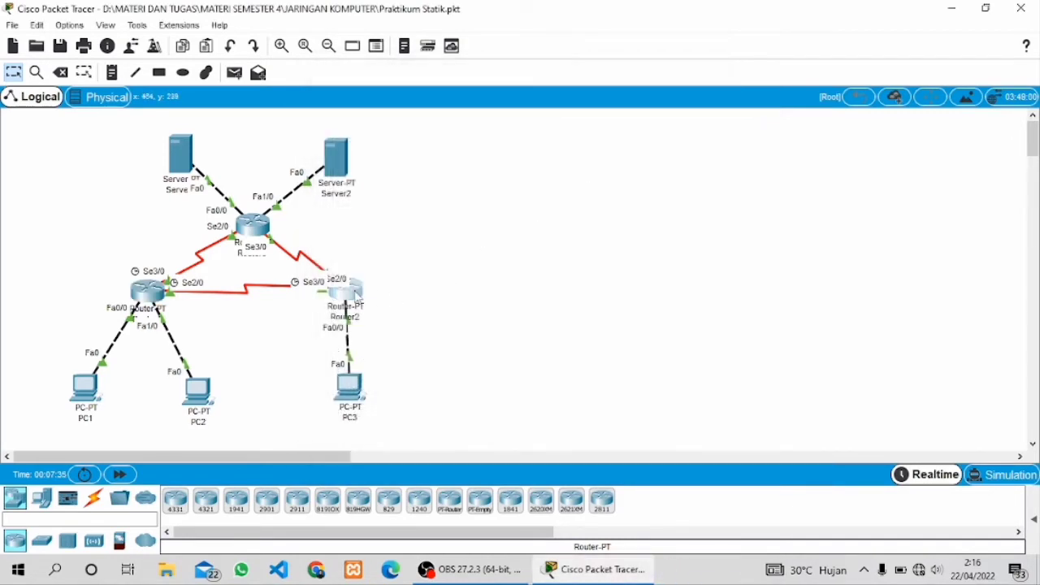
pyautogui.click(422, 101)
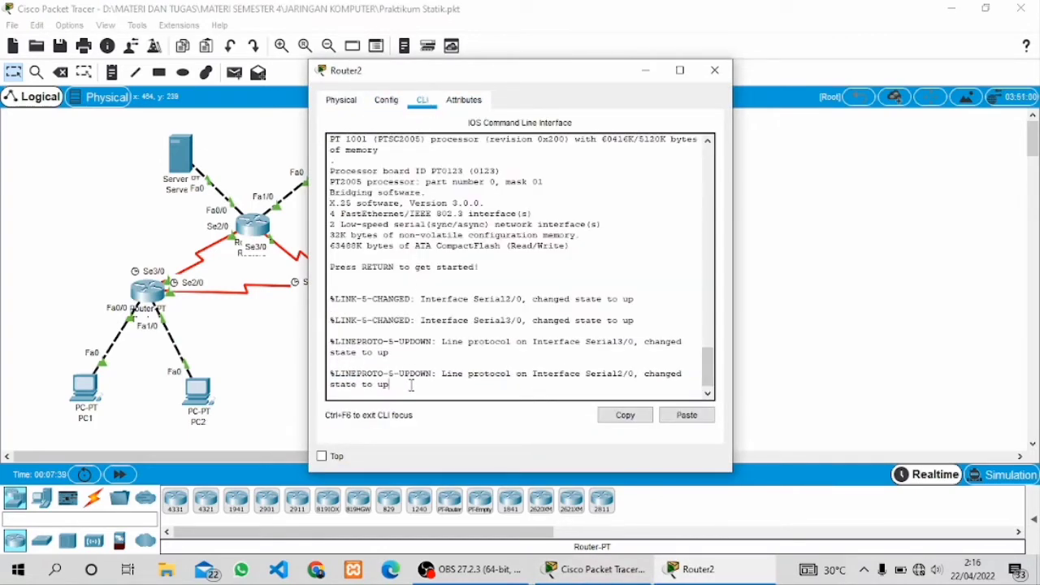
pyautogui.press('Return')
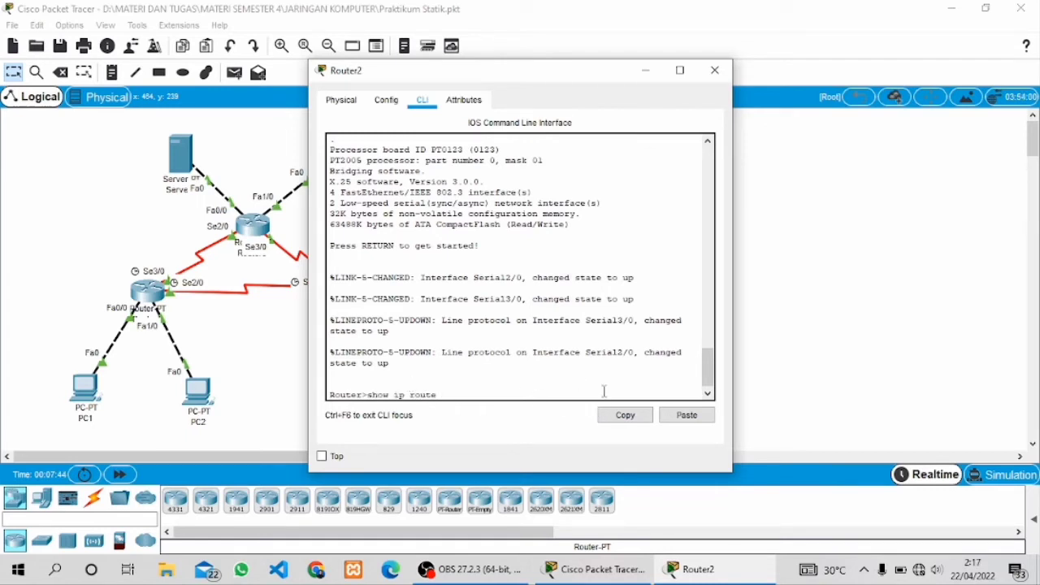
pyautogui.press('Return')
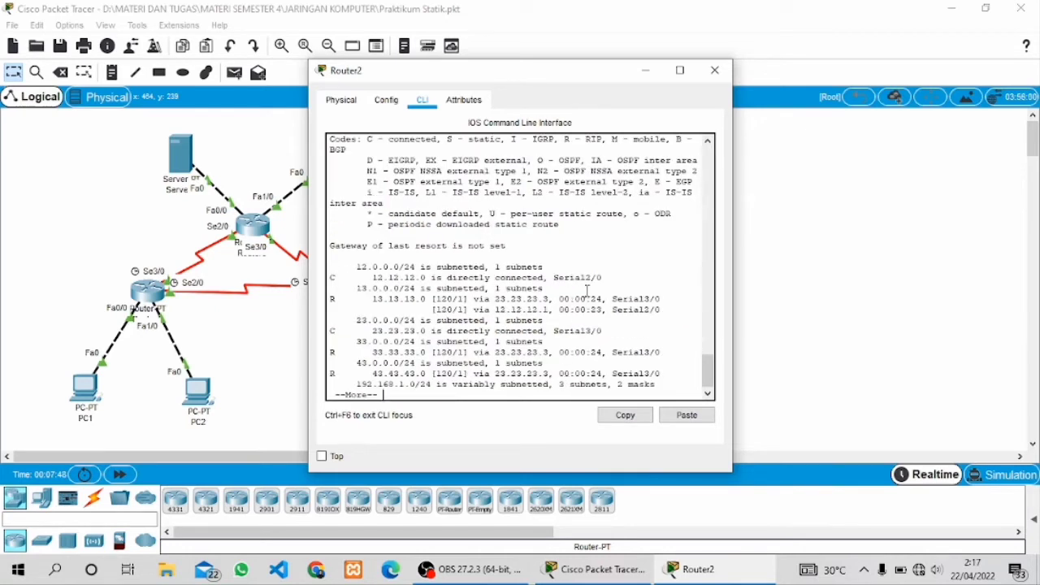
pyautogui.click(713, 73)
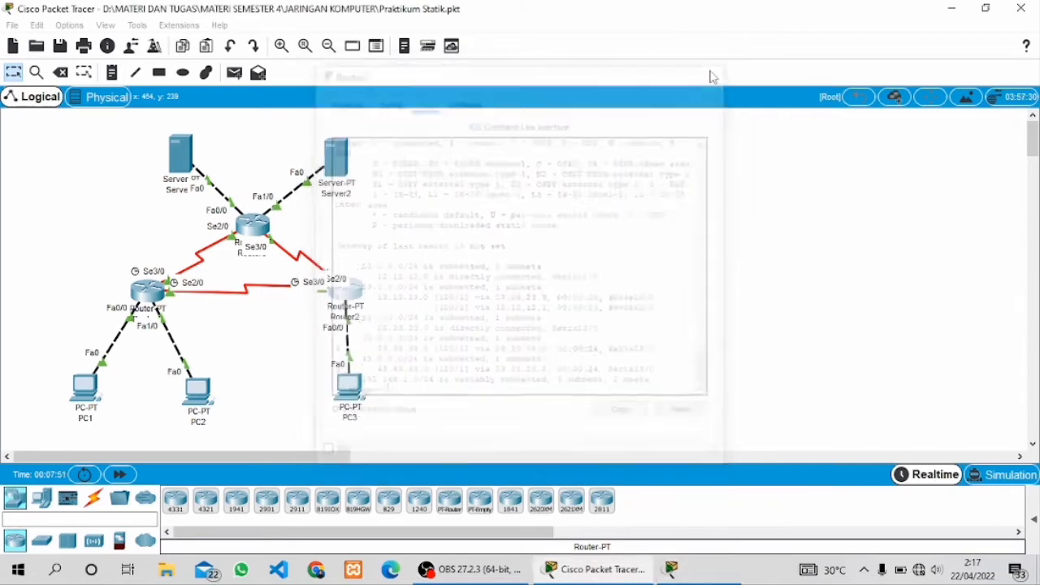
# - Display Router3's routing table with show ip route in its command line, closing the device window after checking it
pyautogui.click(252, 233)
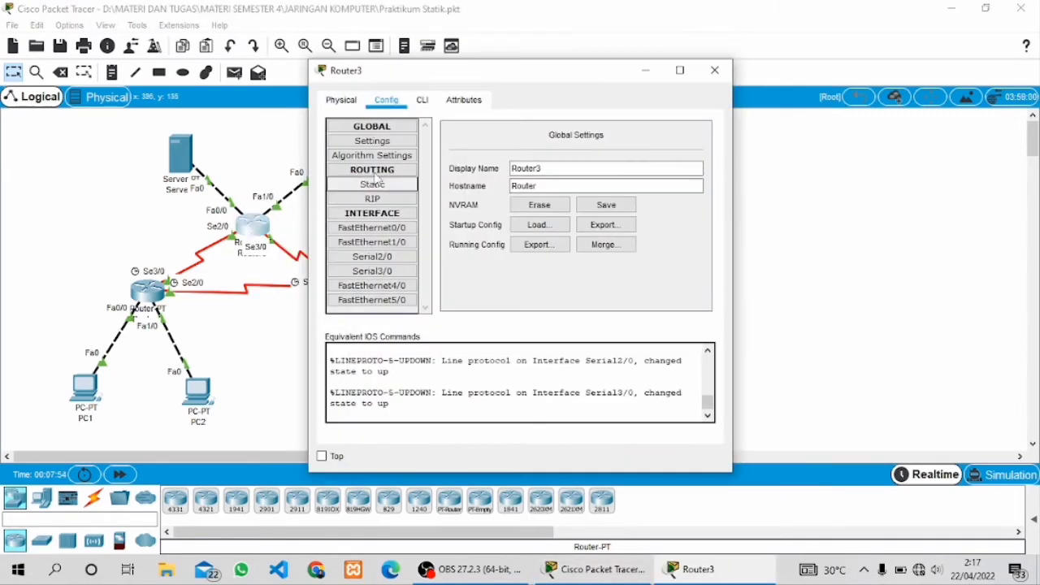
pyautogui.click(422, 100)
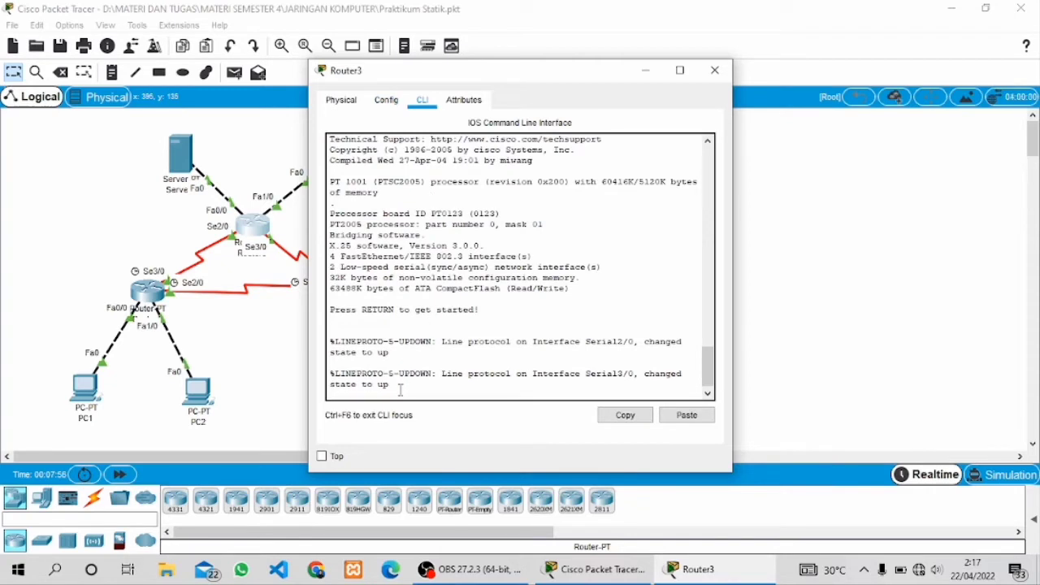
pyautogui.press('Return')
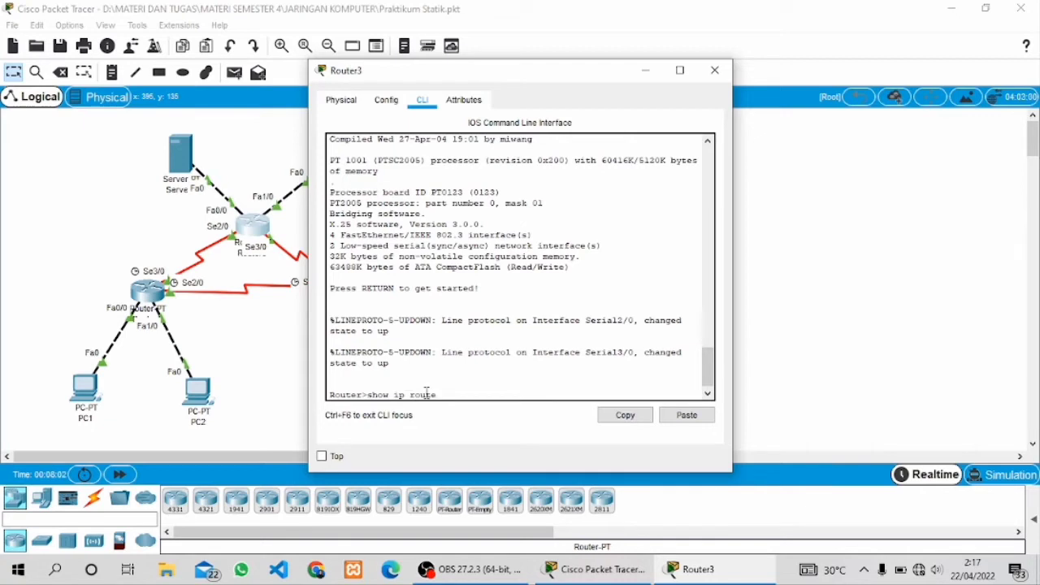
pyautogui.press('Return')
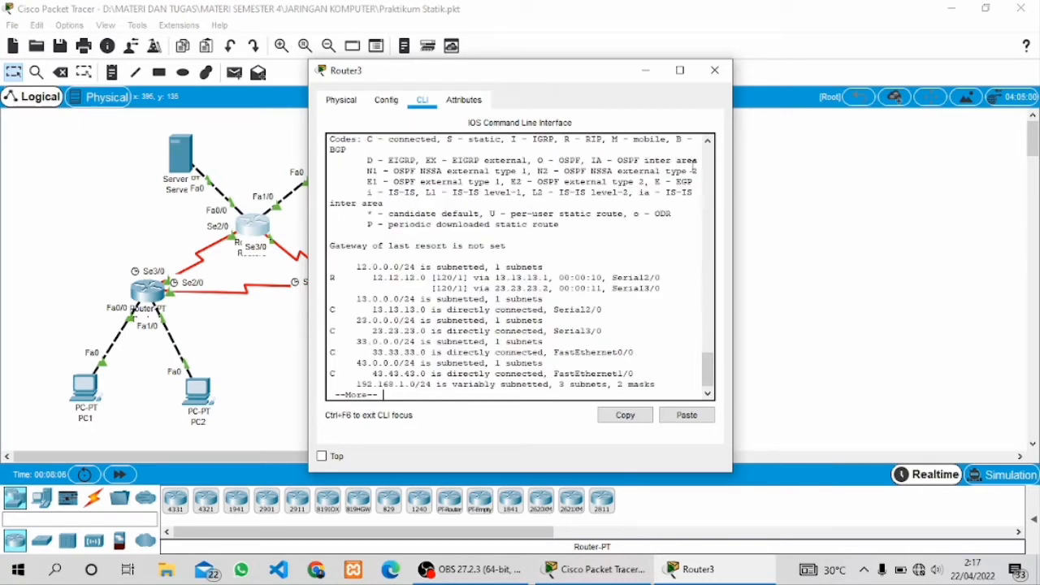
pyautogui.click(715, 71)
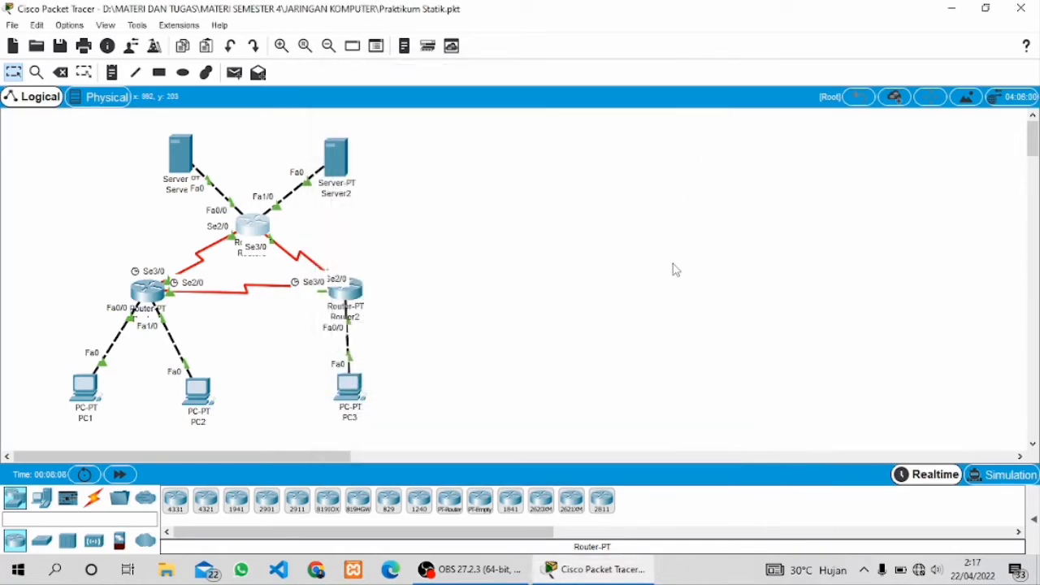
# - Switch the network to Simulation mode and check the IPv4 event filters for ICMP
pyautogui.click(995, 478)
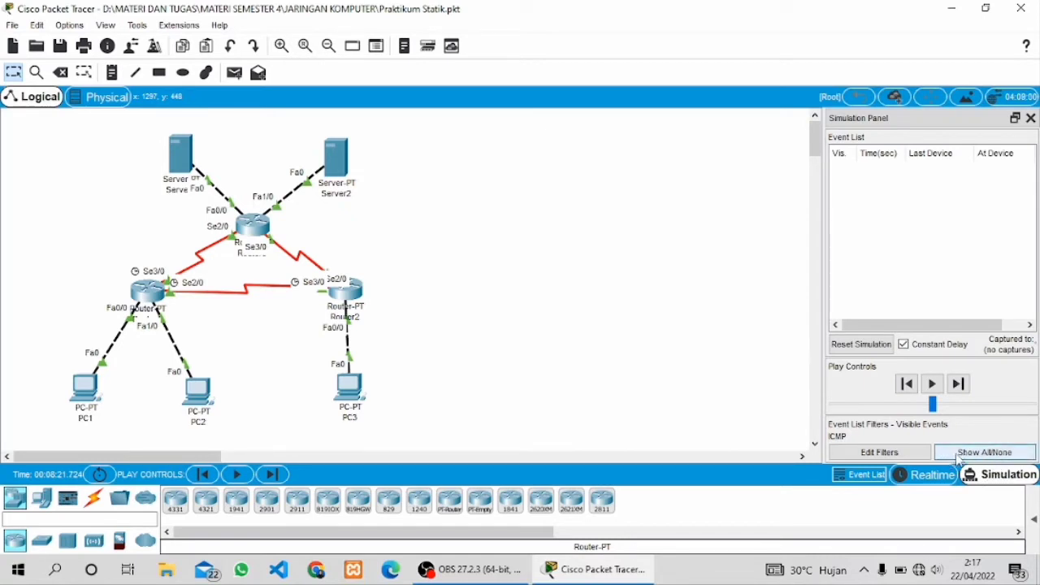
pyautogui.click(914, 454)
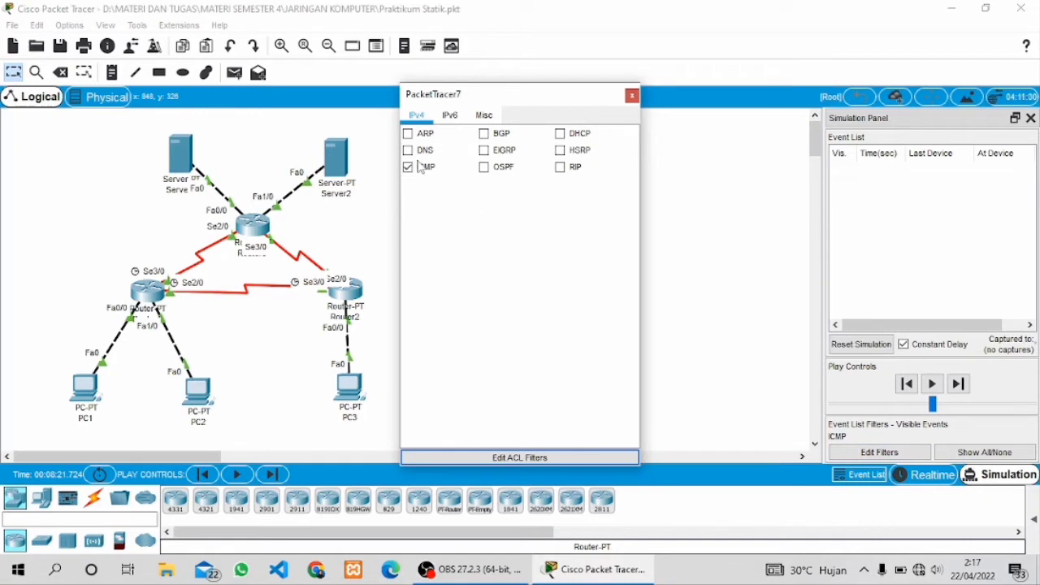
pyautogui.click(631, 96)
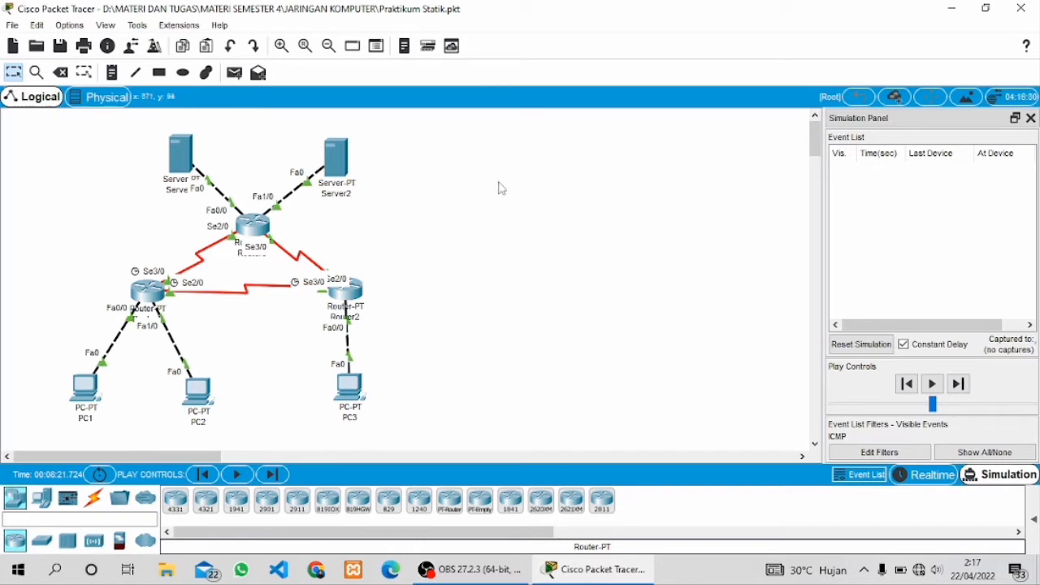
# - Test a simple PDU from PC1 to PC2 event by event, check its status in the PDU list and delete the scenario
pyautogui.click(235, 73)
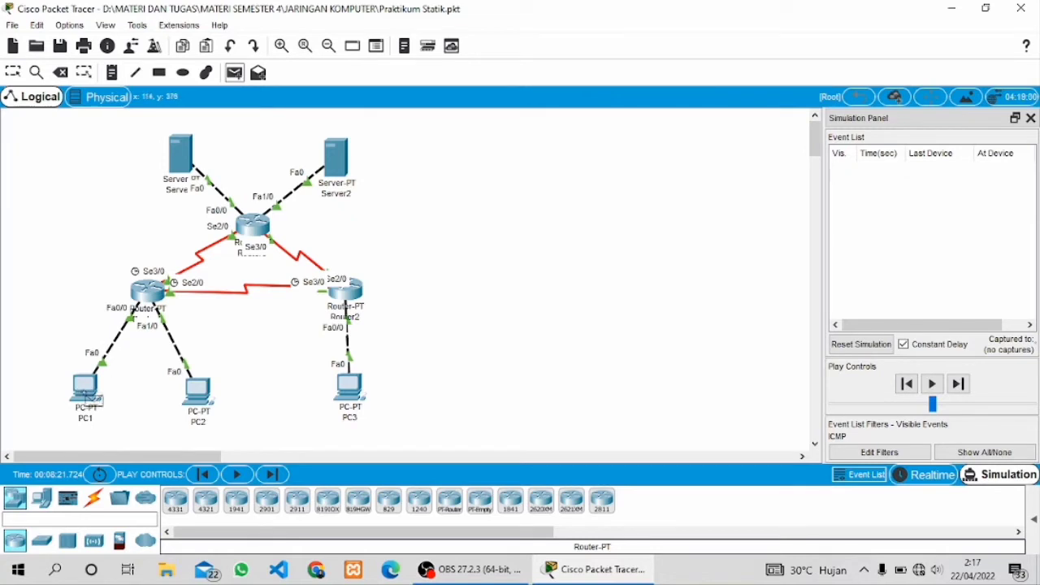
pyautogui.click(83, 389)
pyautogui.click(201, 390)
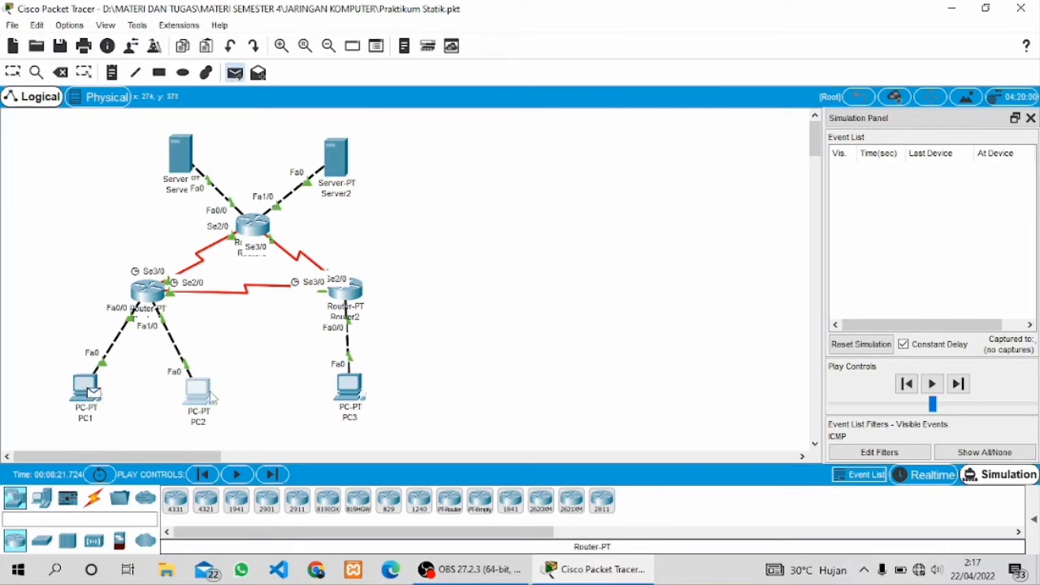
pyautogui.click(961, 384)
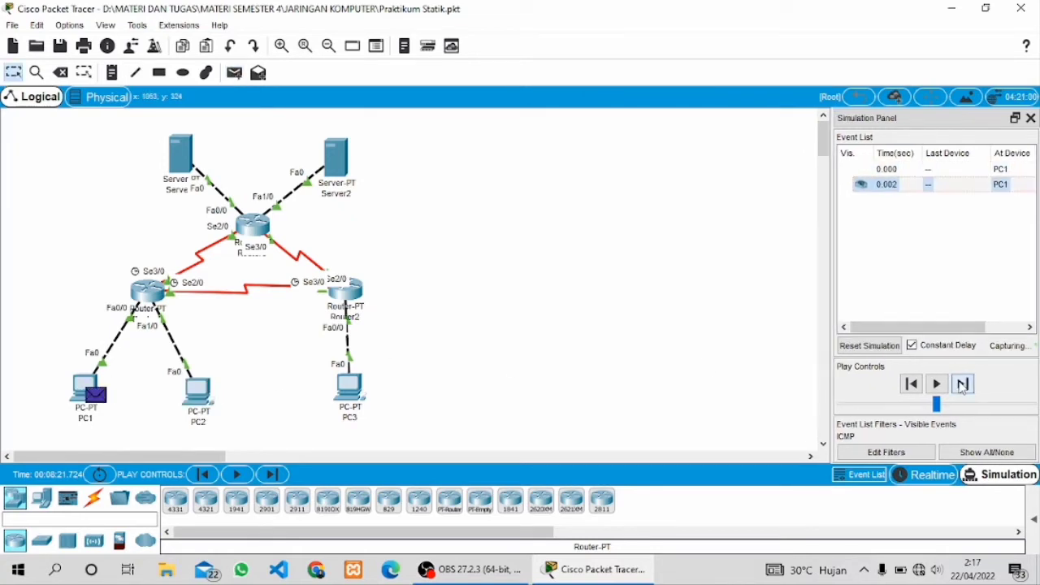
pyautogui.click(967, 388)
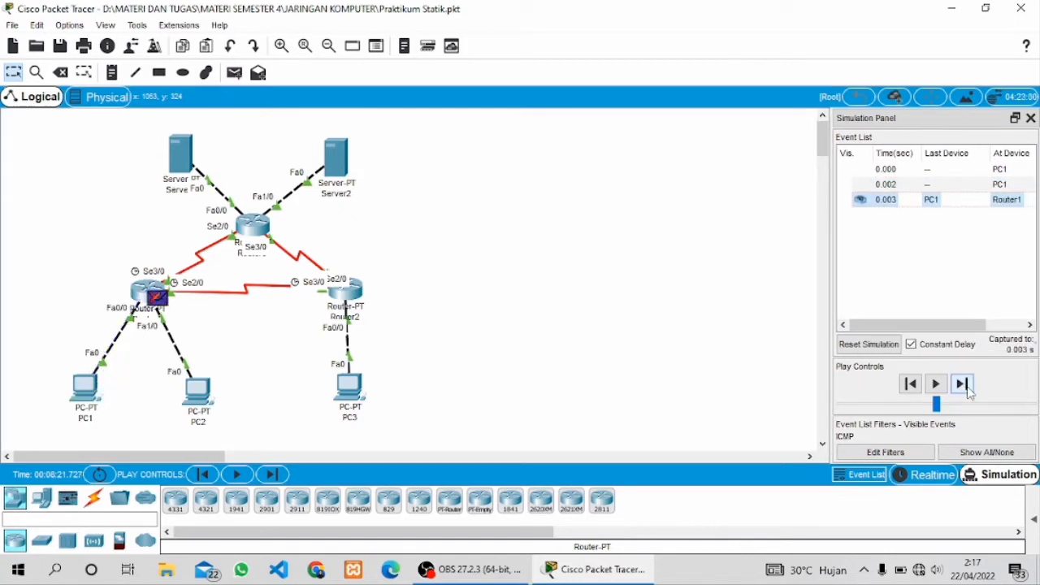
pyautogui.click(964, 387)
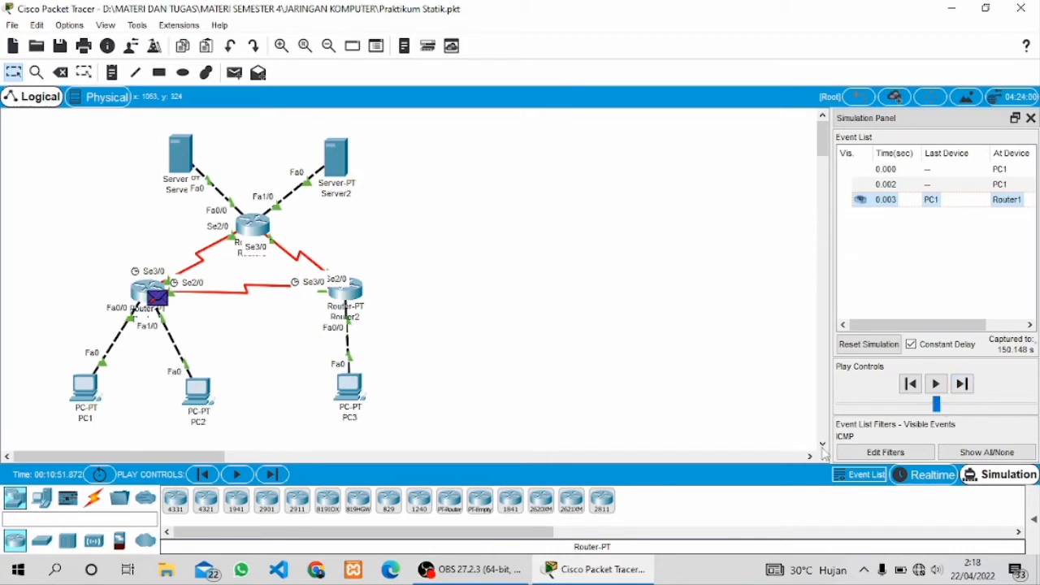
pyautogui.click(1034, 524)
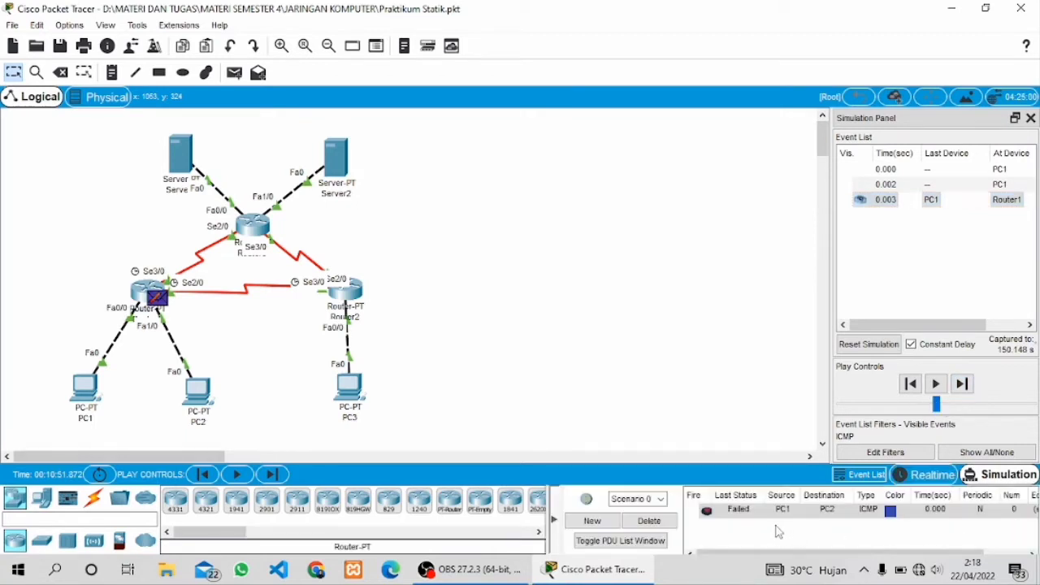
pyautogui.click(649, 520)
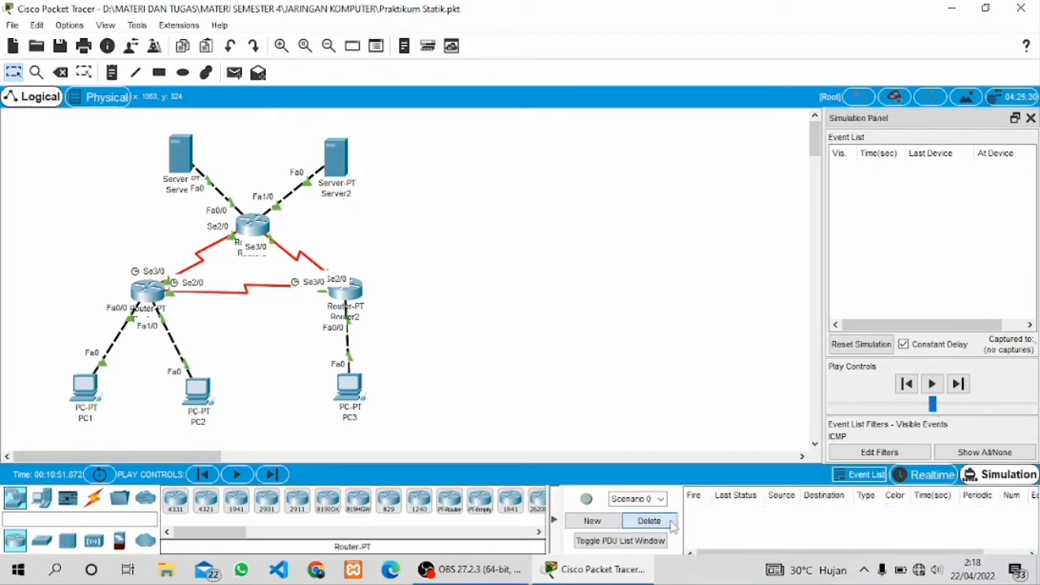
# - Repeat the simple PDU test from PC1 to PC2, advancing through the request and reply before deleting the scenario
pyautogui.click(234, 72)
pyautogui.click(90, 386)
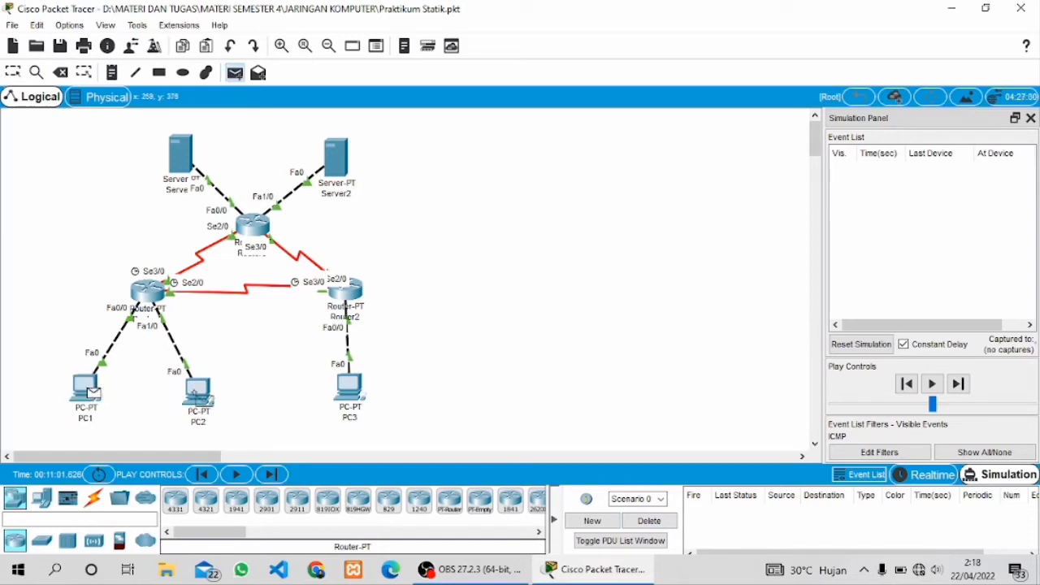
pyautogui.click(201, 396)
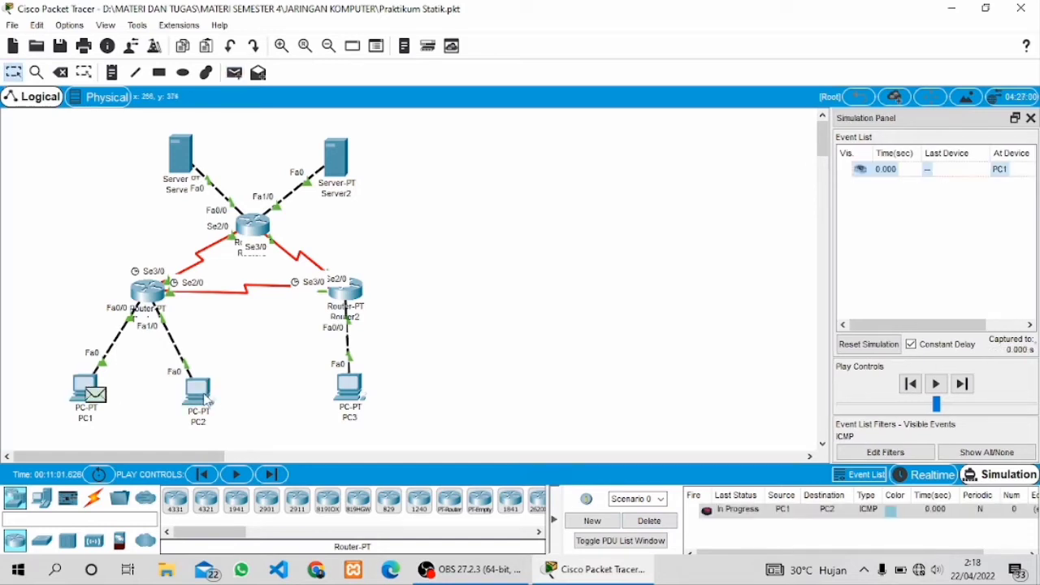
pyautogui.click(962, 385)
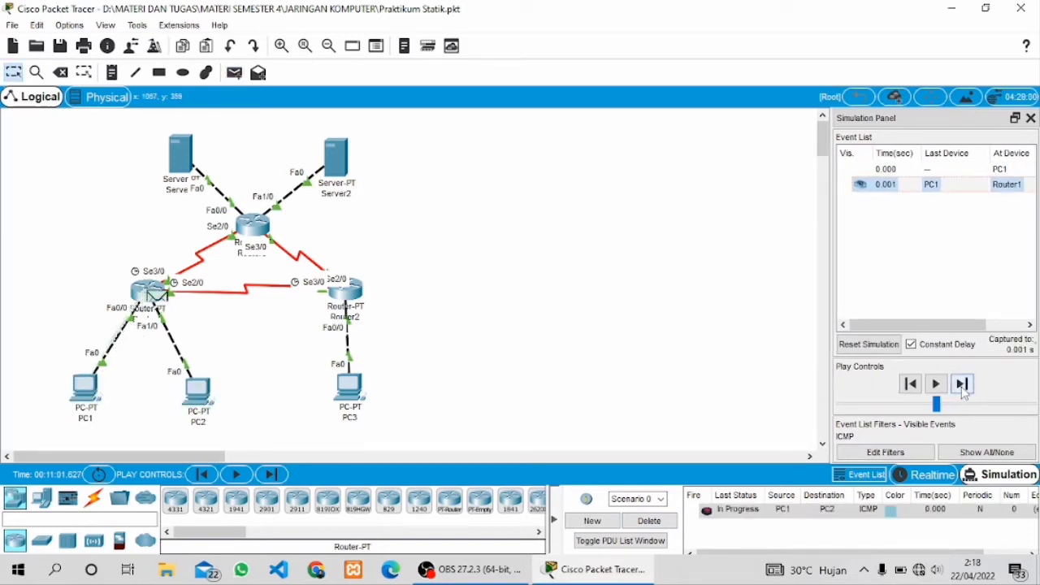
pyautogui.click(962, 385)
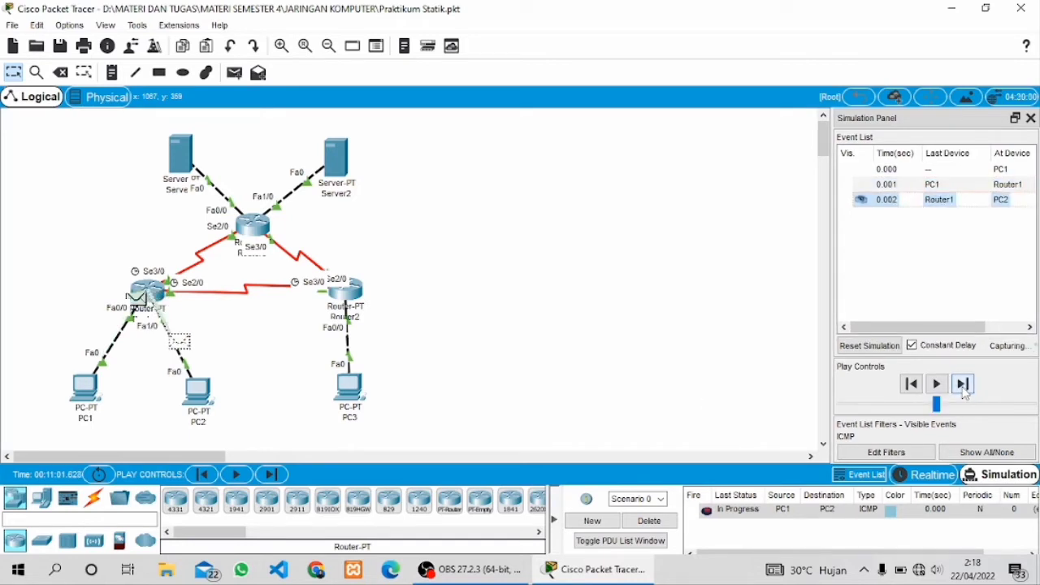
pyautogui.click(962, 386)
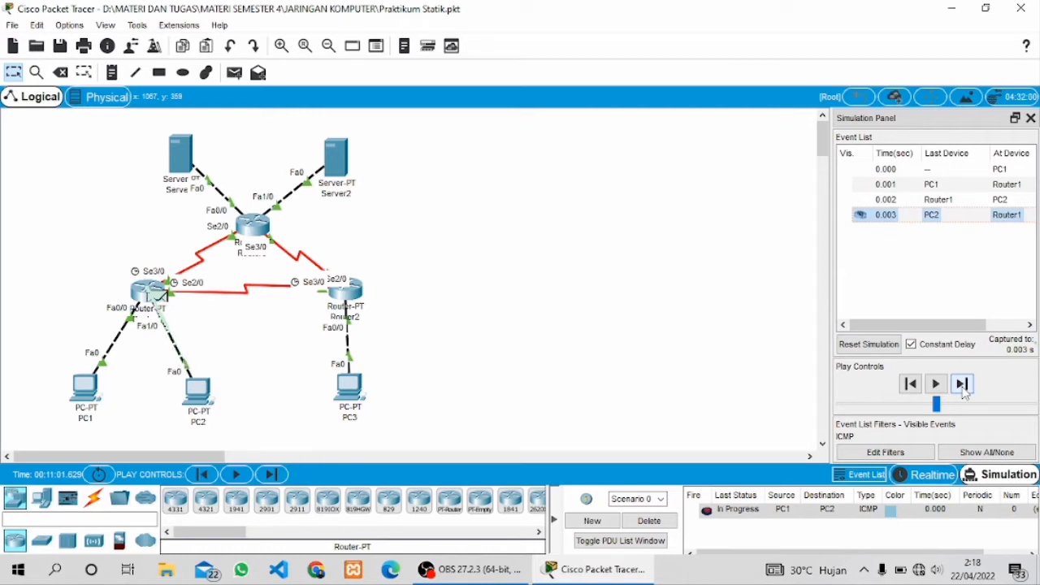
pyautogui.click(962, 385)
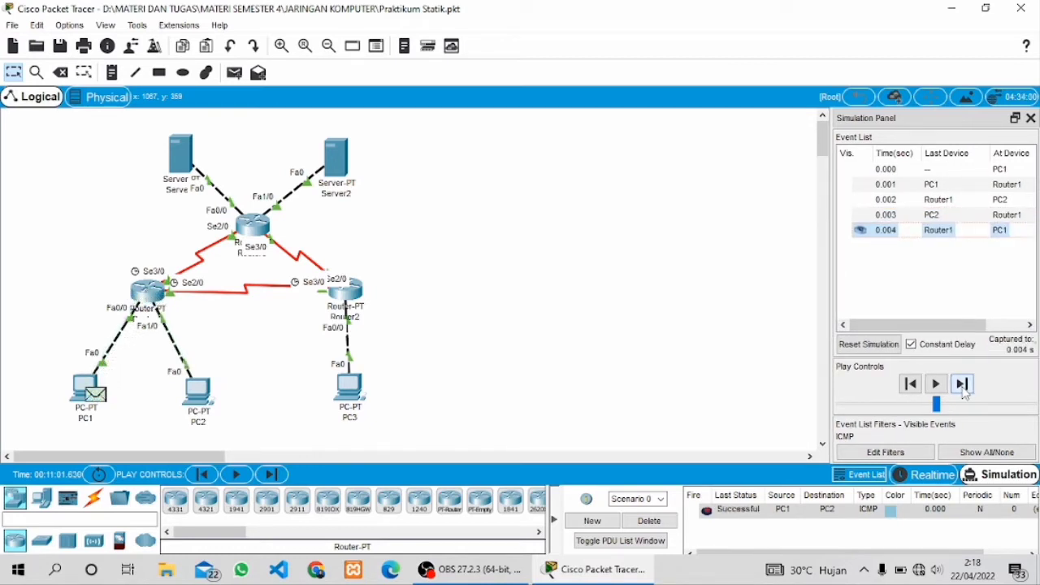
pyautogui.click(650, 520)
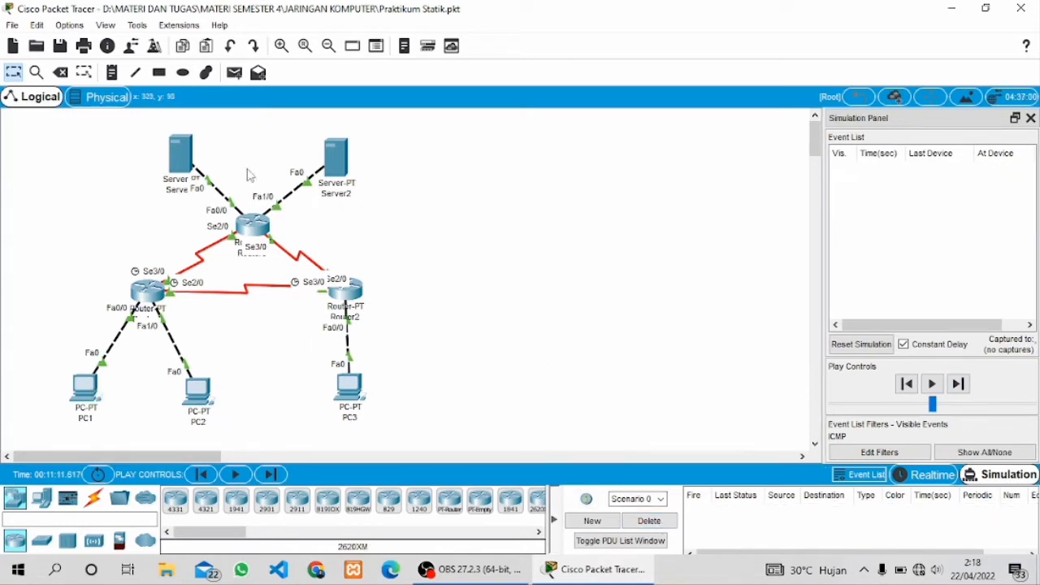
# - Test a simple PDU from PC1 to PC3 event by event through Router1 and Router2, and delete the scenario
pyautogui.click(234, 72)
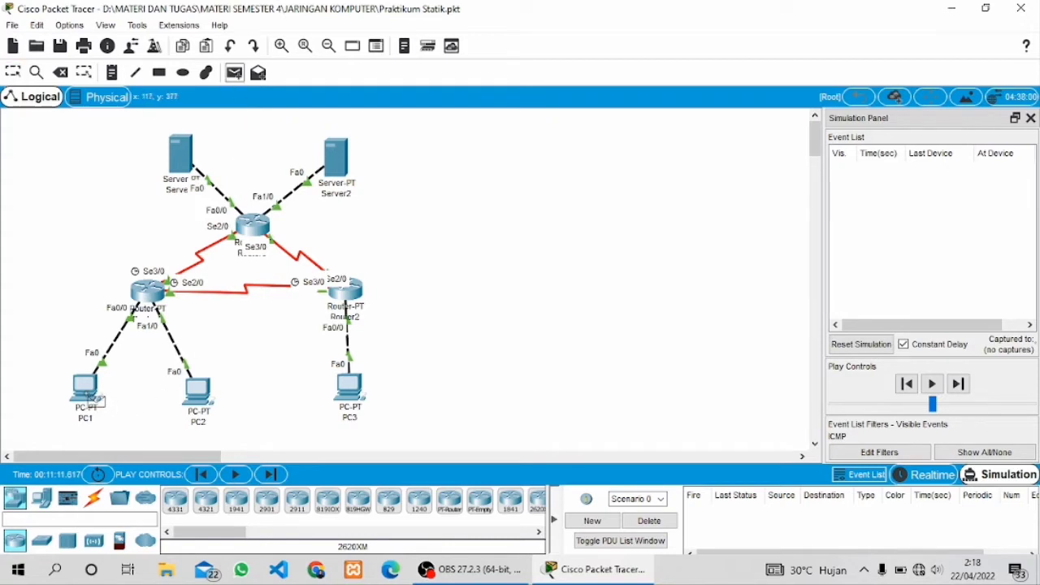
pyautogui.click(86, 390)
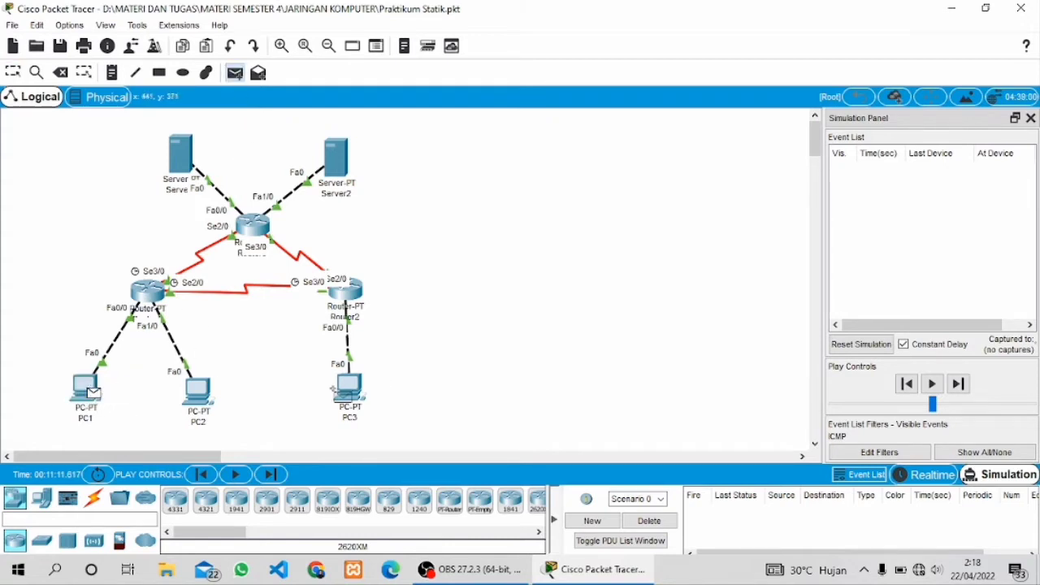
pyautogui.click(354, 385)
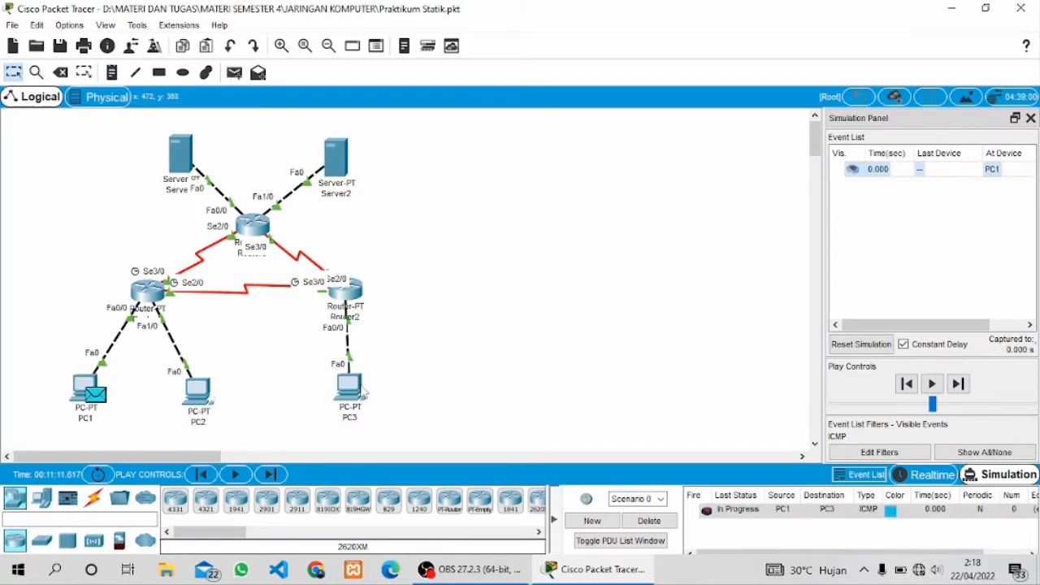
pyautogui.click(962, 384)
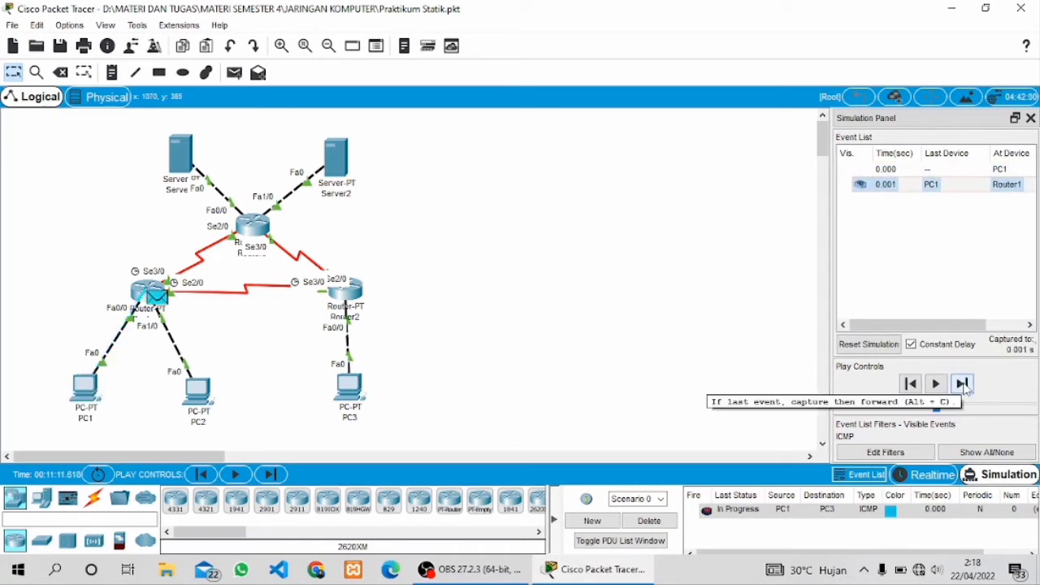
pyautogui.click(963, 385)
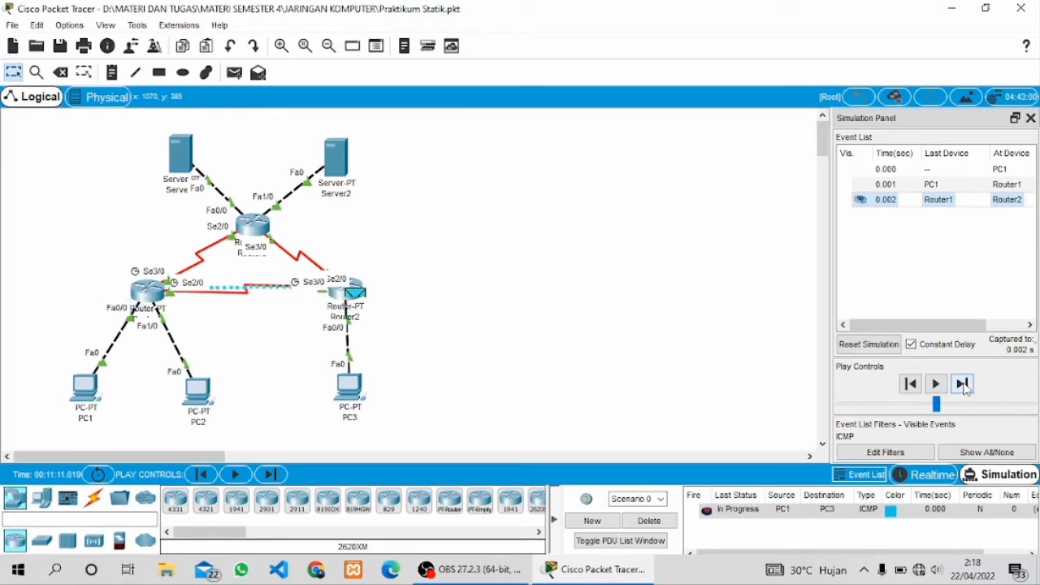
pyautogui.click(965, 388)
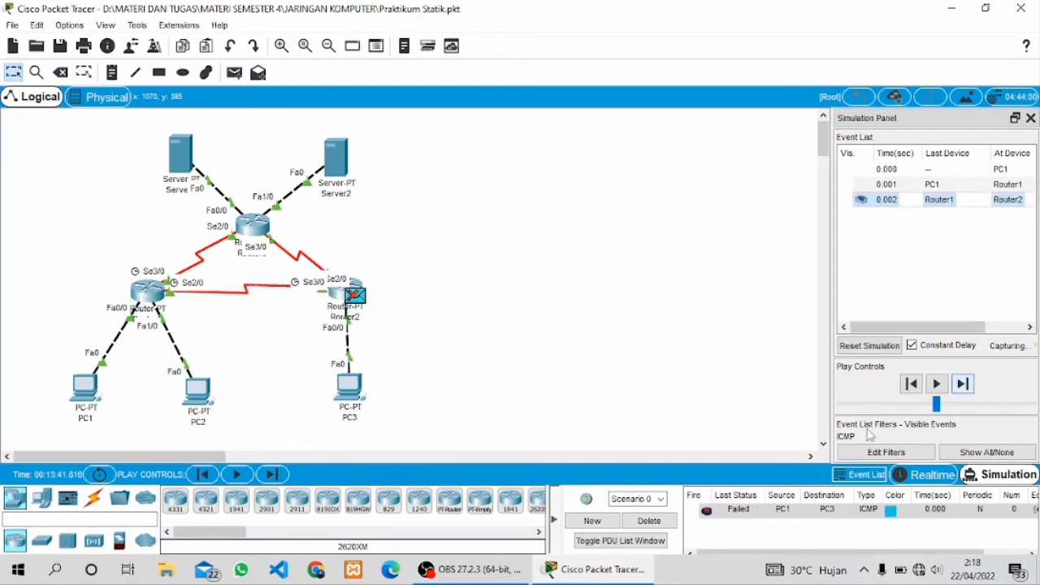
pyautogui.click(648, 522)
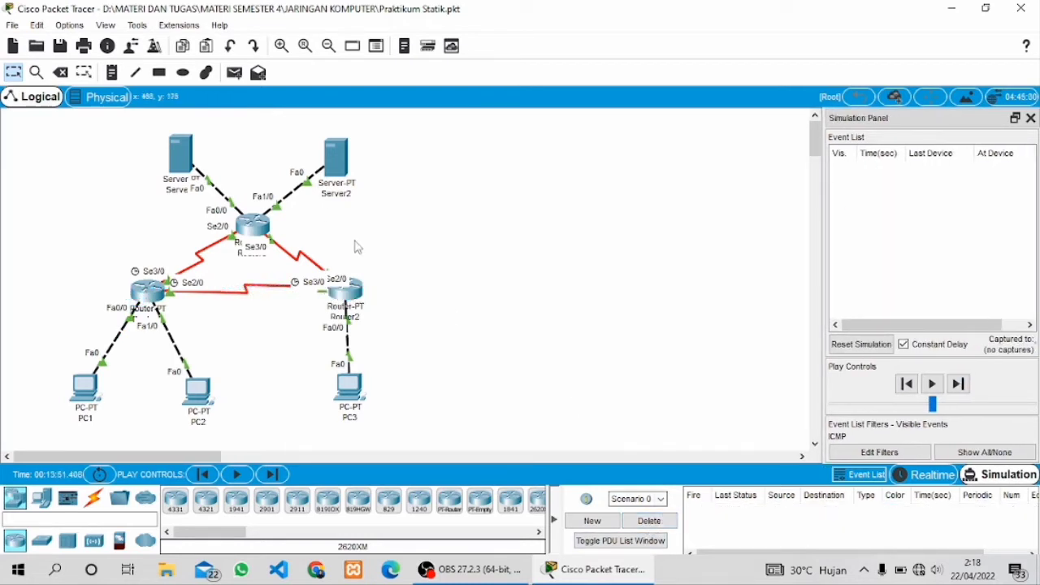
# - Repeat the simple PDU test from PC1 to PC3, advancing through the full request and reply before deleting the scenario
pyautogui.click(235, 72)
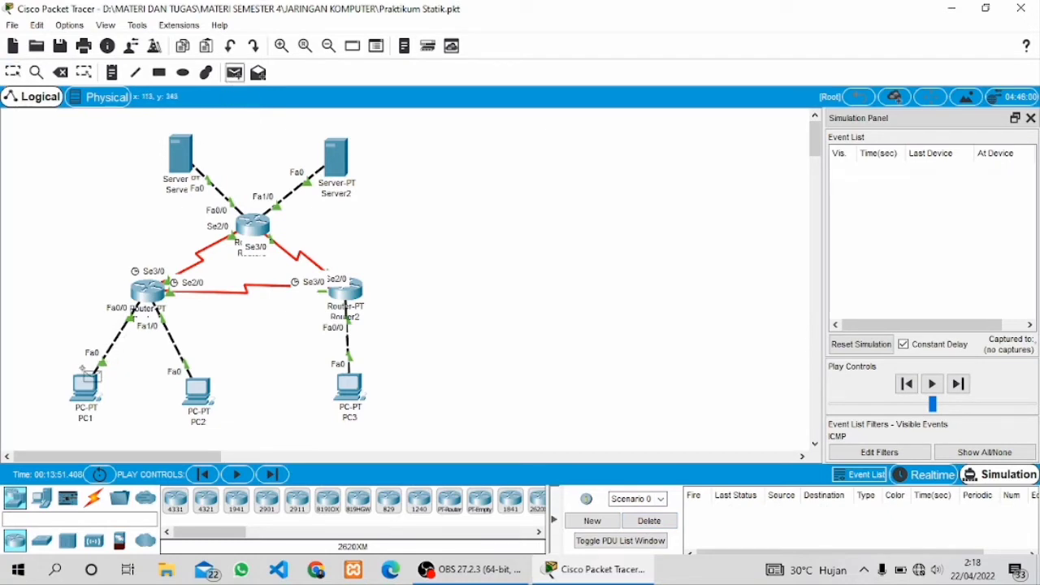
pyautogui.click(86, 388)
pyautogui.click(364, 390)
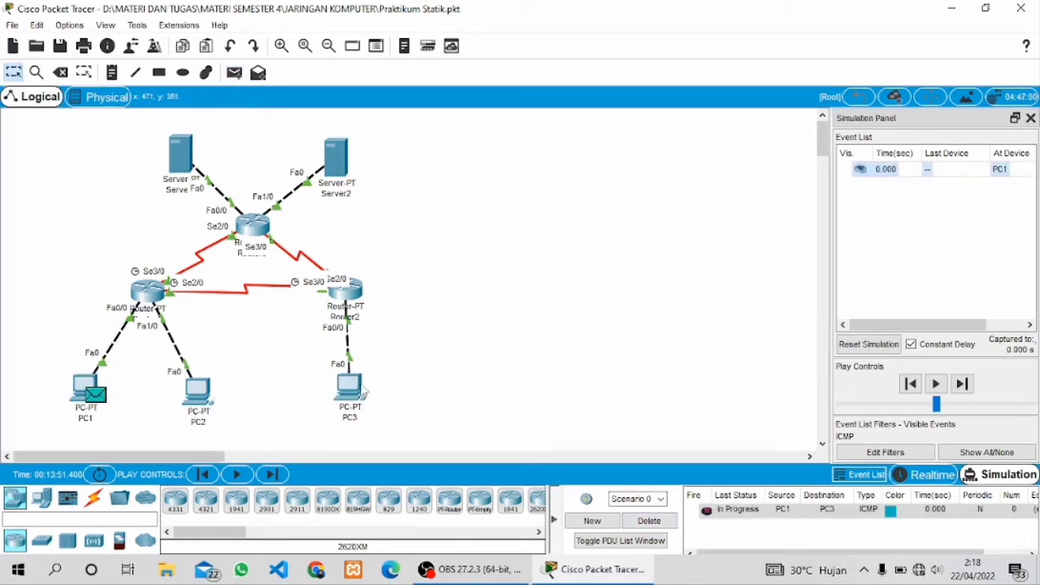
pyautogui.click(963, 393)
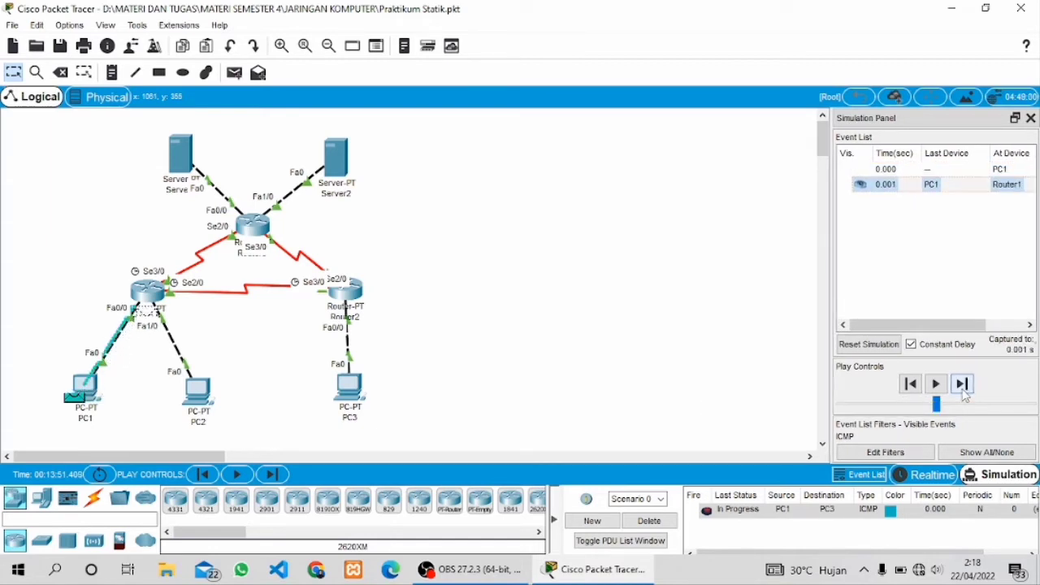
pyautogui.click(963, 393)
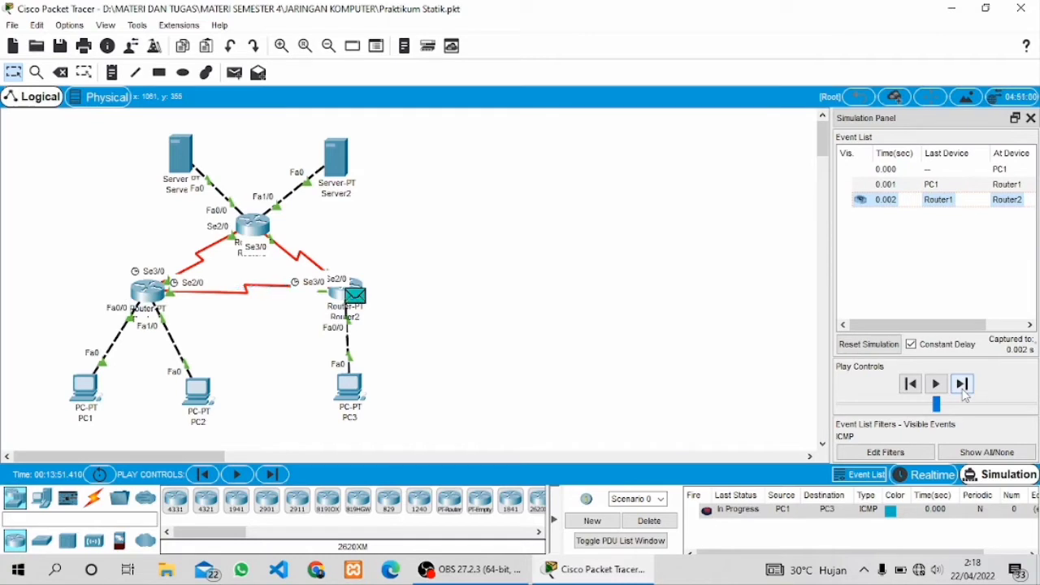
pyautogui.click(964, 393)
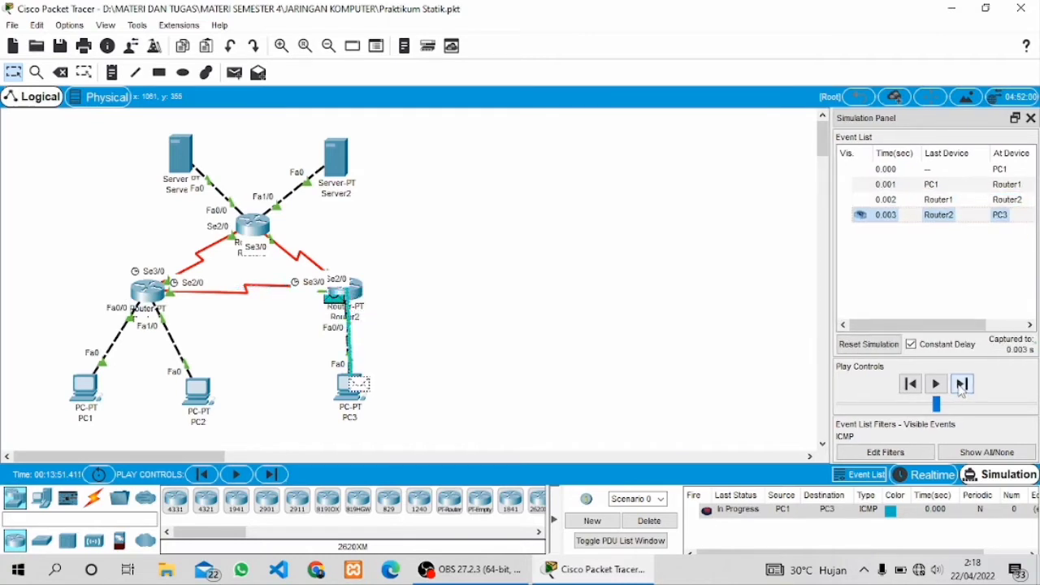
pyautogui.click(961, 386)
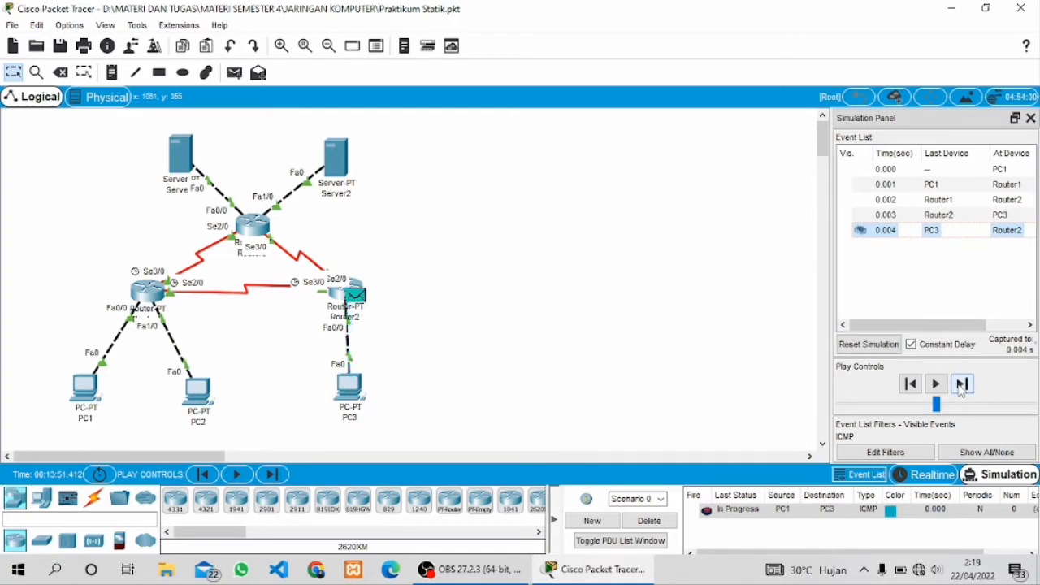
pyautogui.click(961, 387)
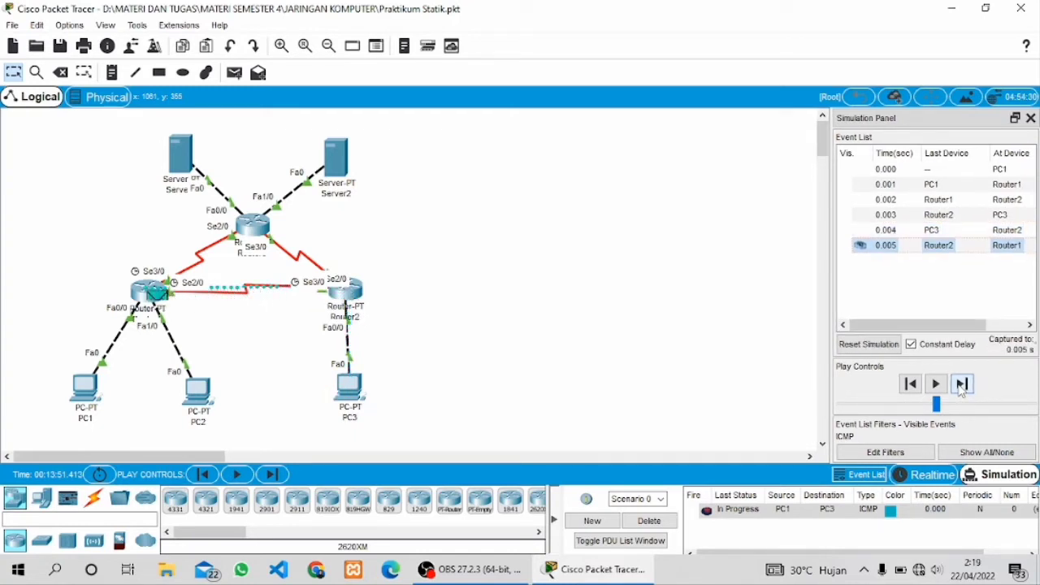
pyautogui.click(960, 387)
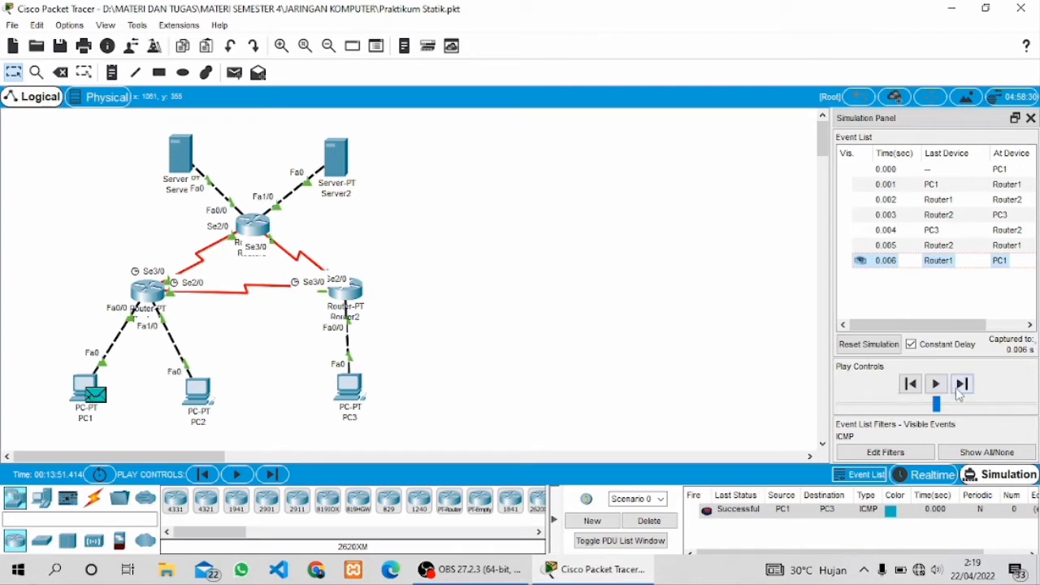
pyautogui.click(649, 520)
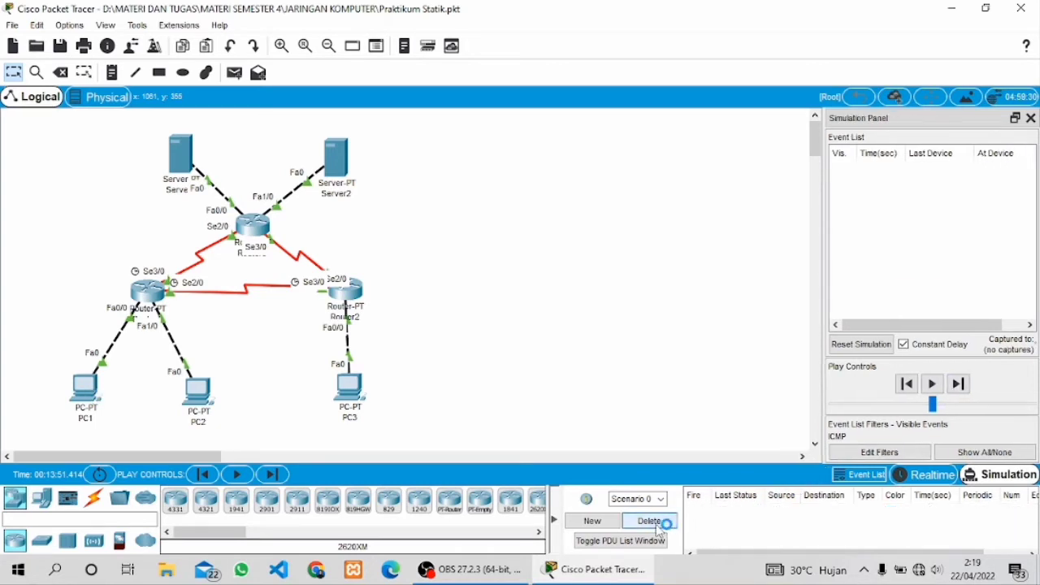
# - Test a simple PDU from PC1 to Server1 event by event through Router1 and Router3, and delete the scenario
pyautogui.click(234, 72)
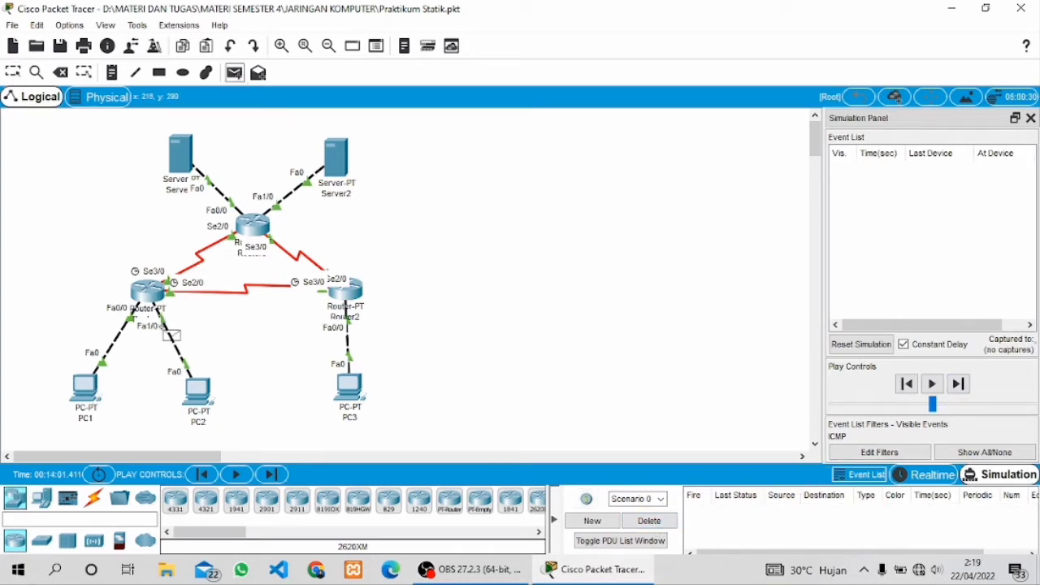
pyautogui.click(86, 387)
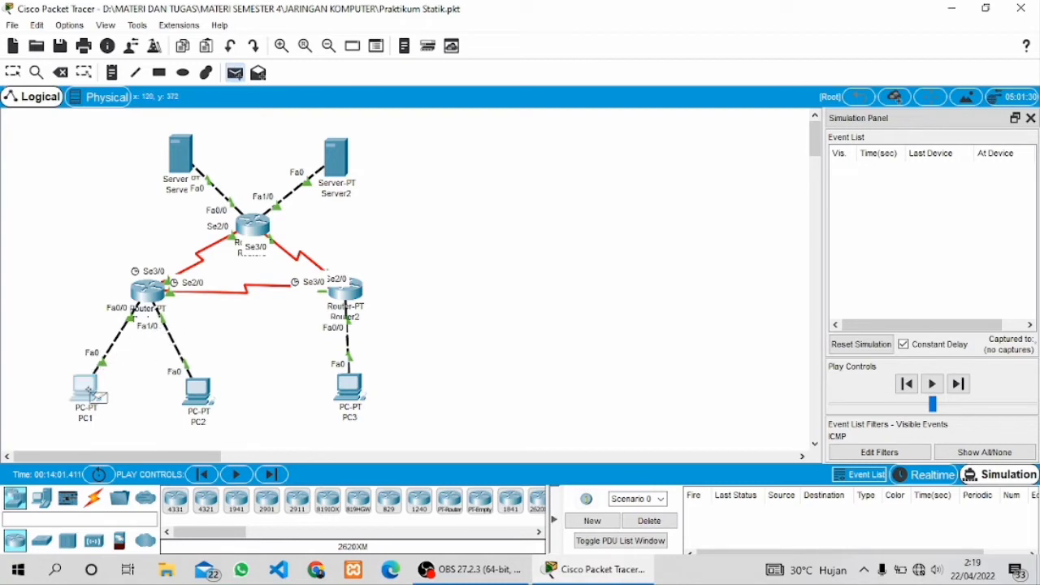
pyautogui.click(181, 156)
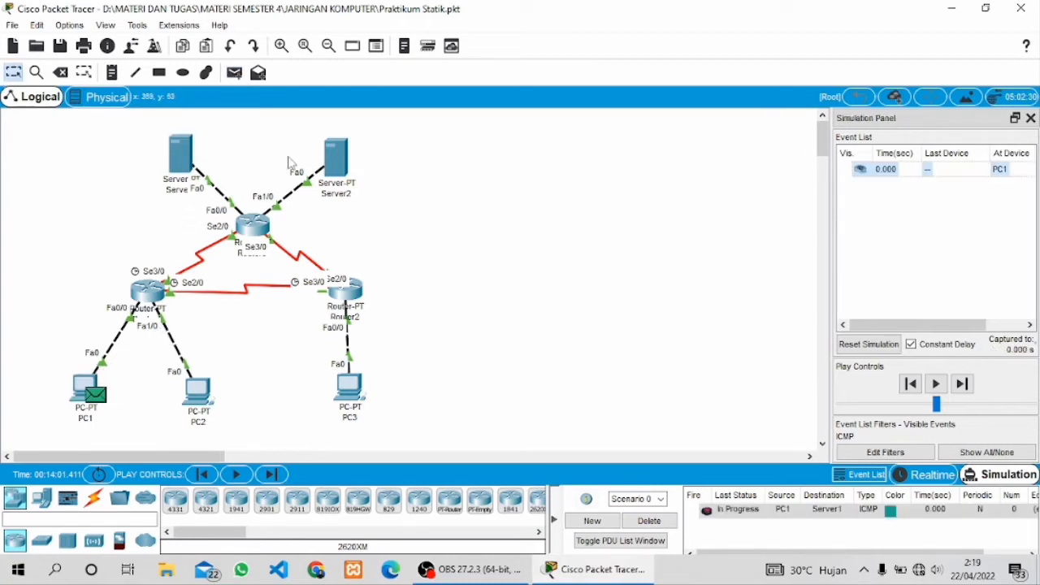
pyautogui.click(960, 387)
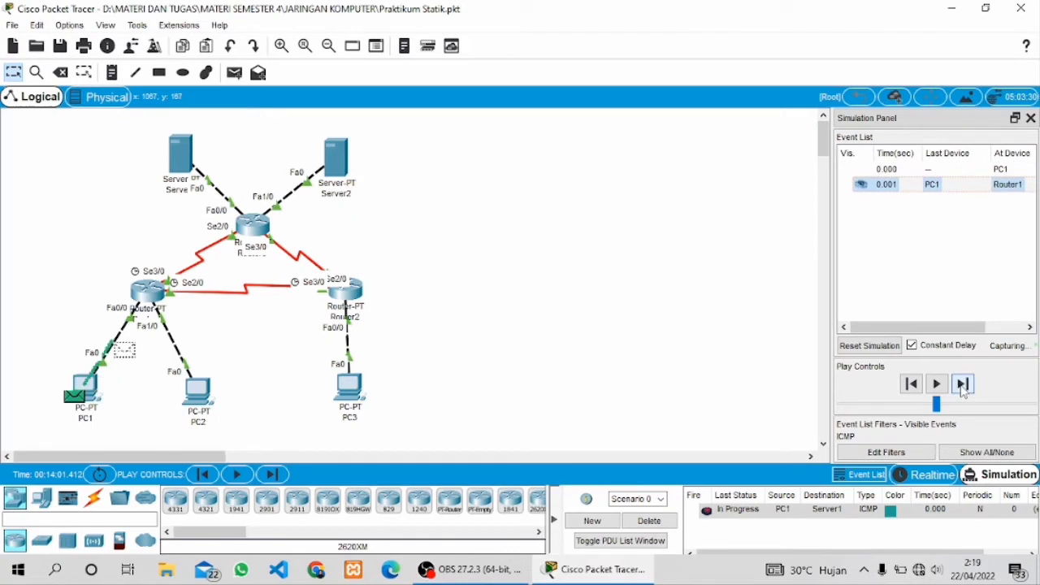
pyautogui.click(971, 383)
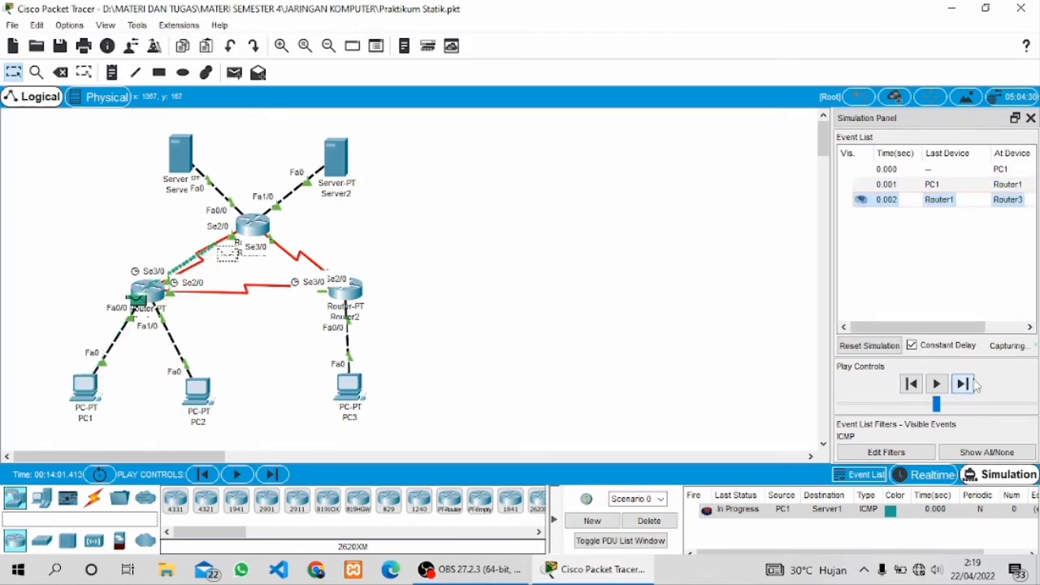
pyautogui.click(971, 383)
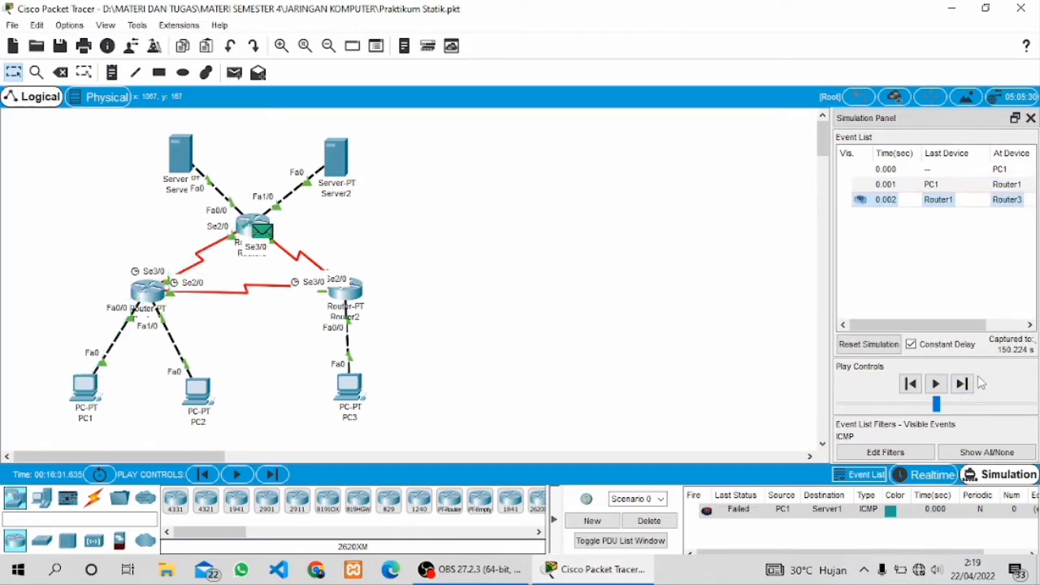
pyautogui.click(649, 521)
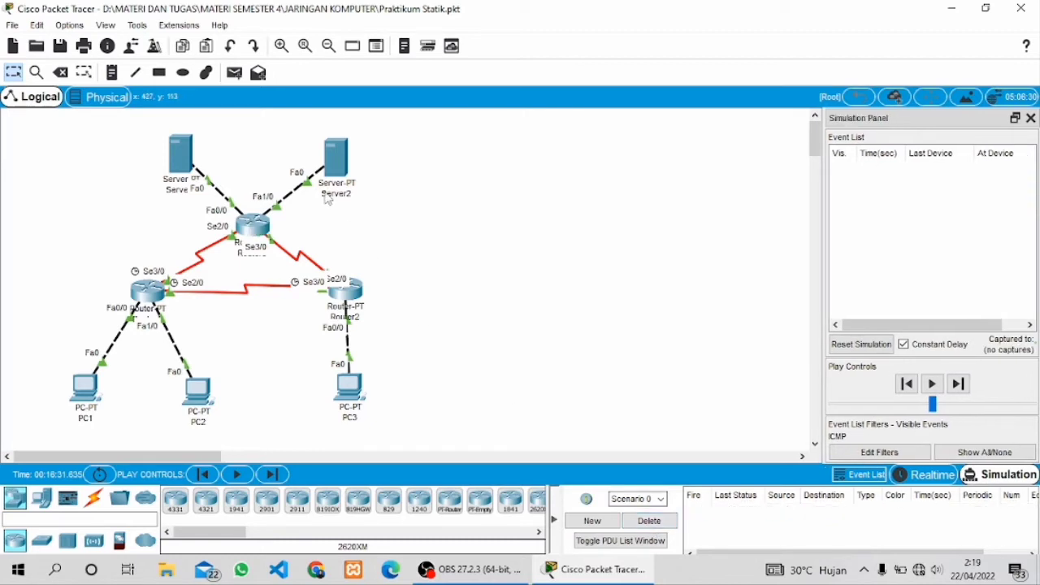
# - Repeat the simple PDU test from PC1 to Server1, advancing through the full request and reply before deleting the scenario
pyautogui.click(235, 75)
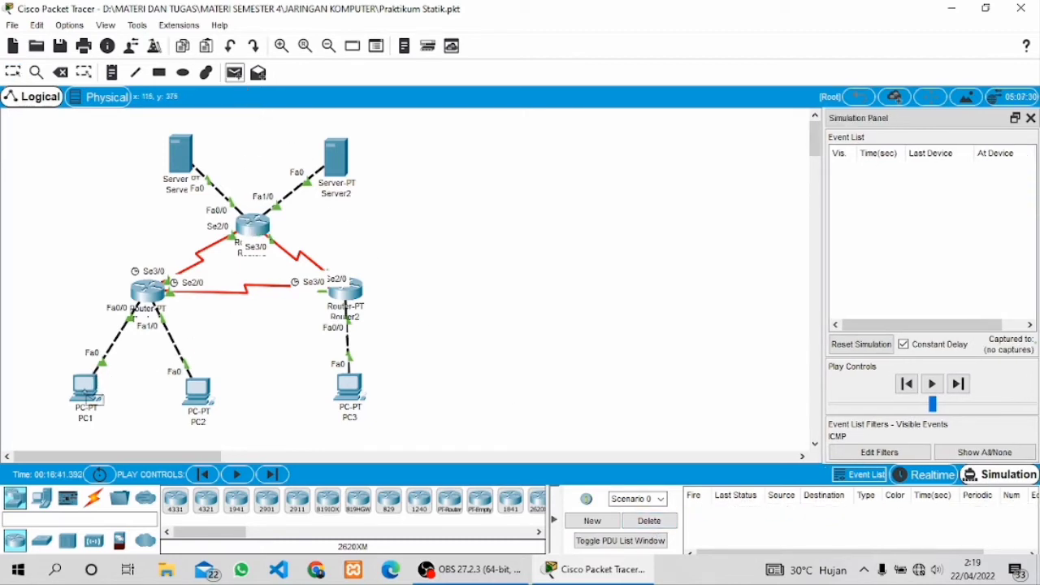
pyautogui.click(89, 393)
pyautogui.click(187, 159)
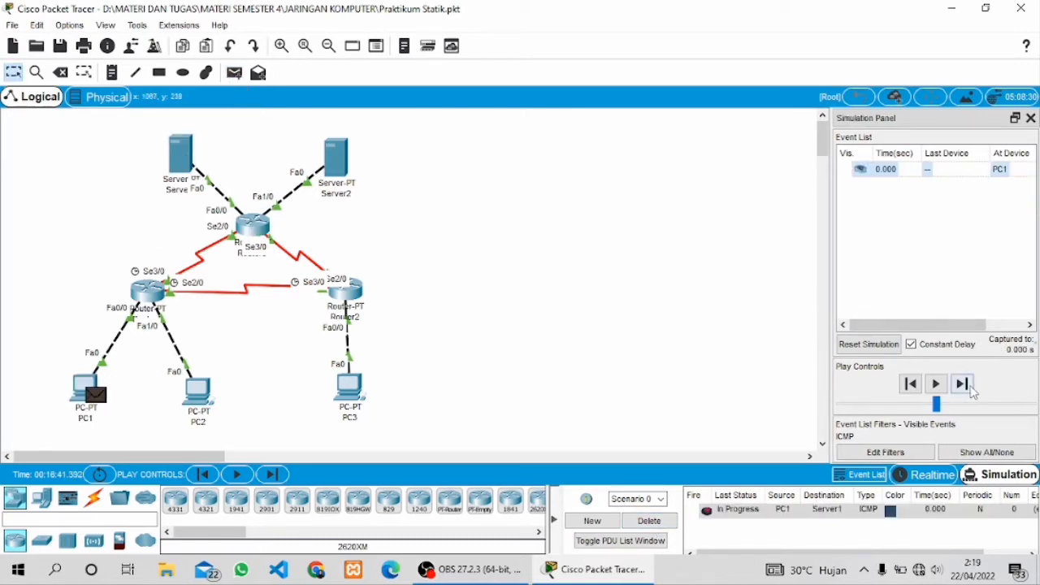
pyautogui.click(966, 385)
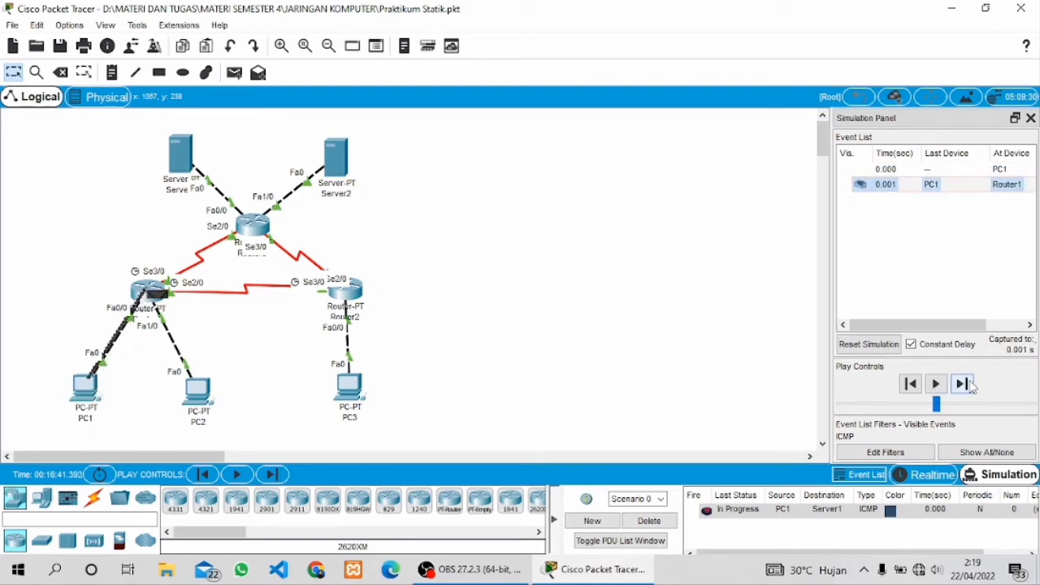
pyautogui.click(963, 384)
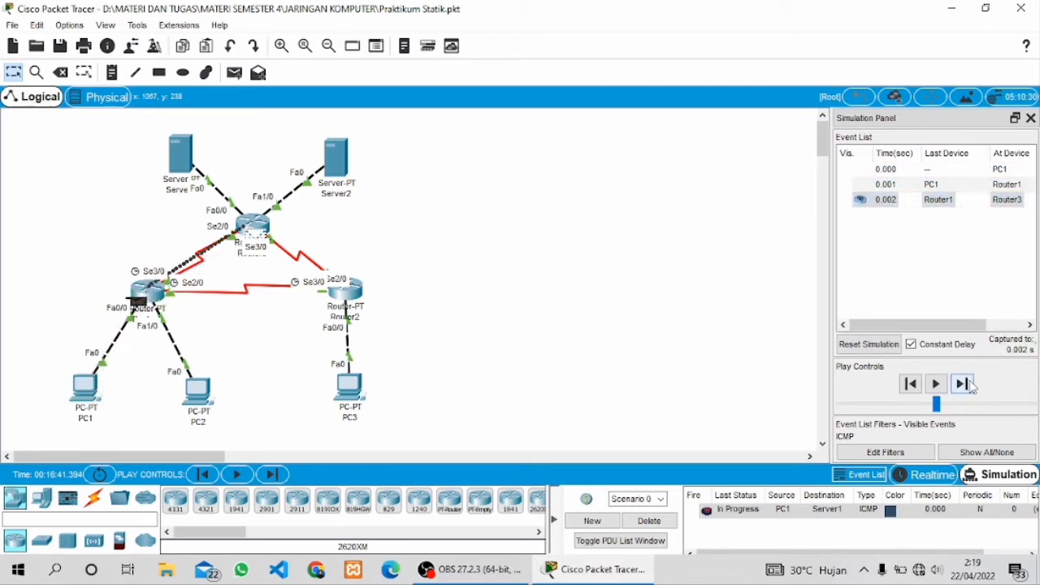
pyautogui.click(969, 385)
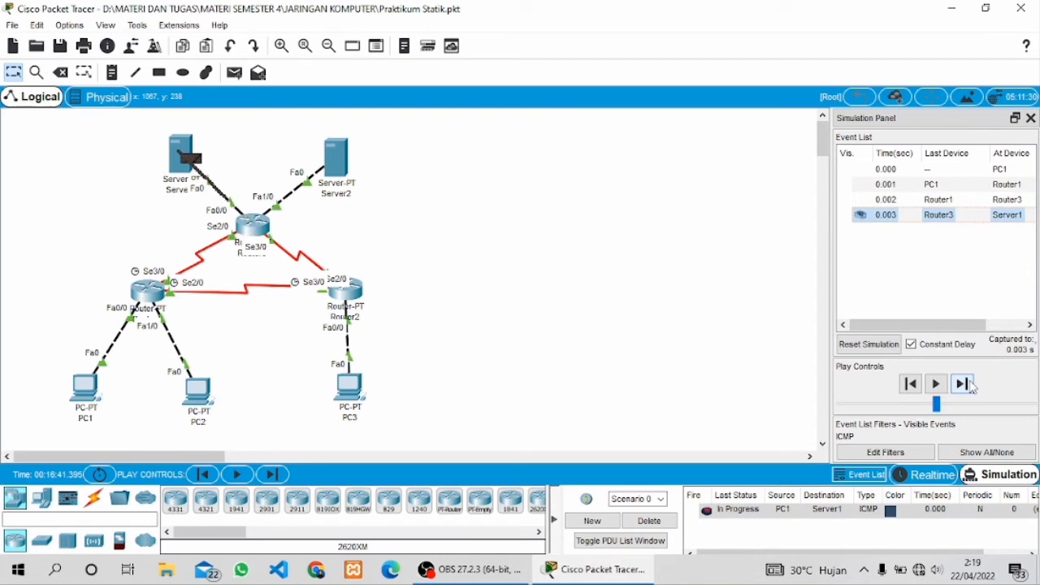
pyautogui.click(971, 388)
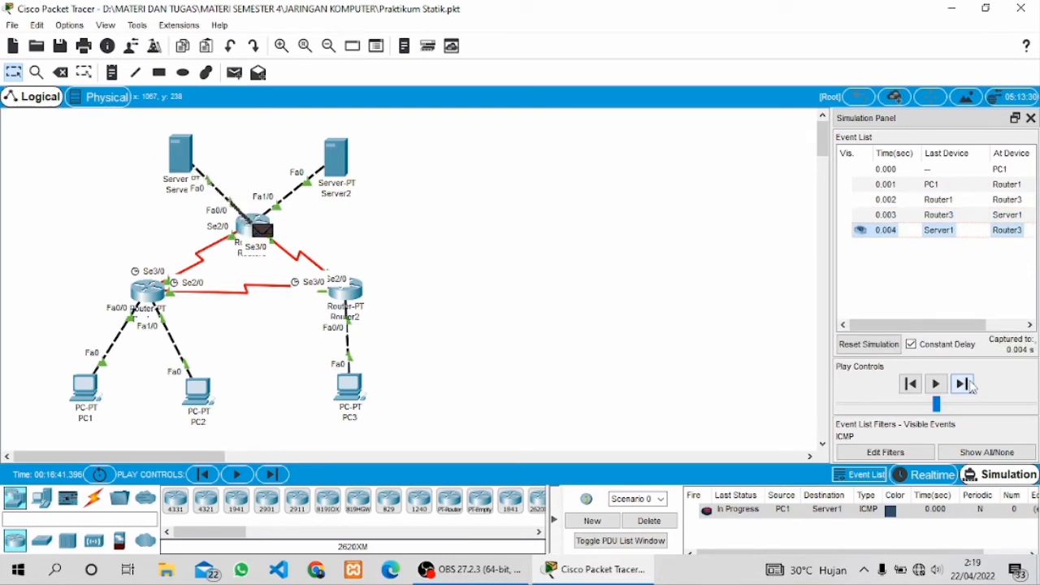
pyautogui.click(971, 387)
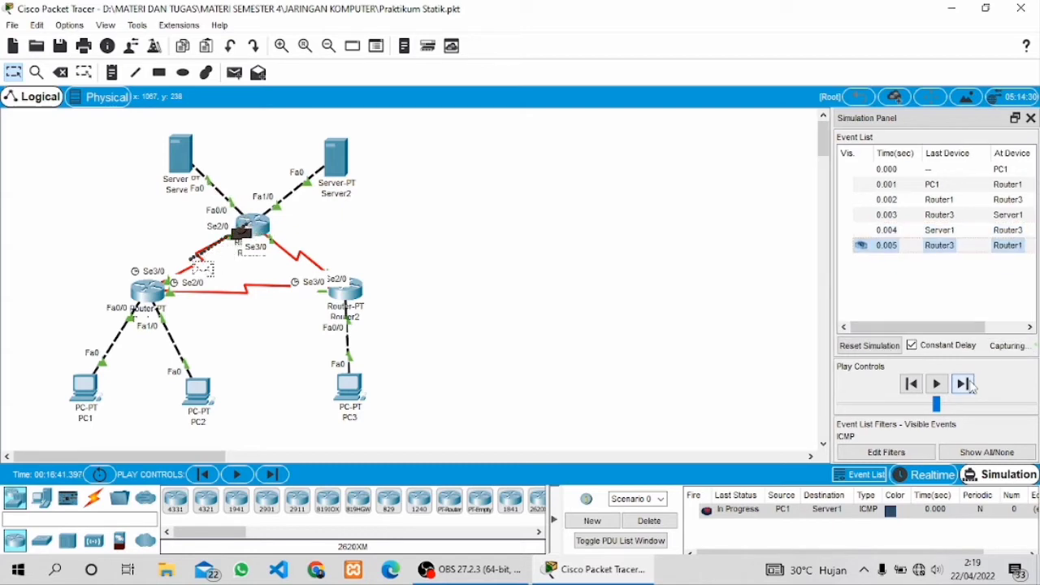
pyautogui.click(971, 388)
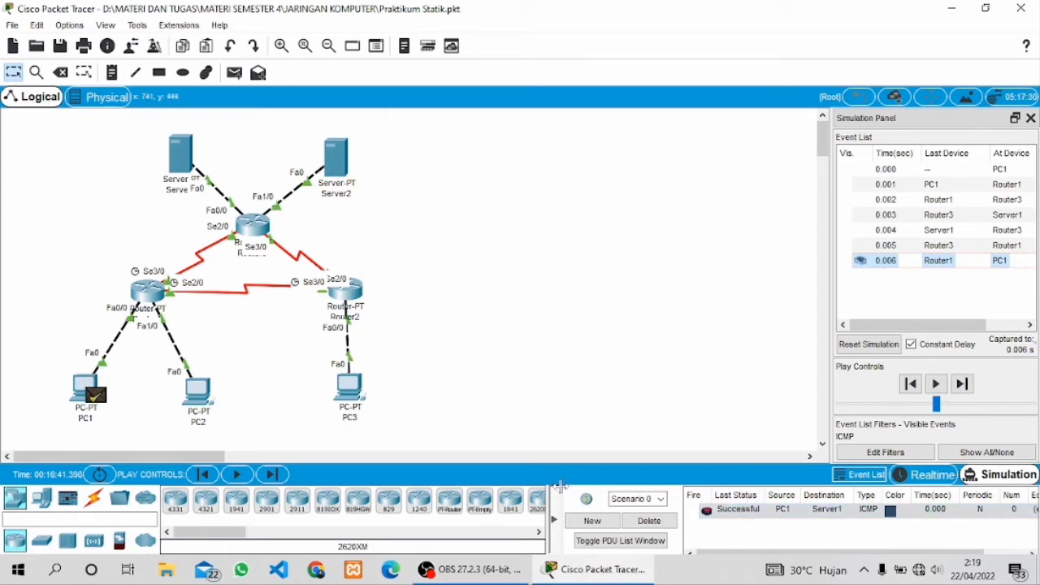
pyautogui.click(658, 520)
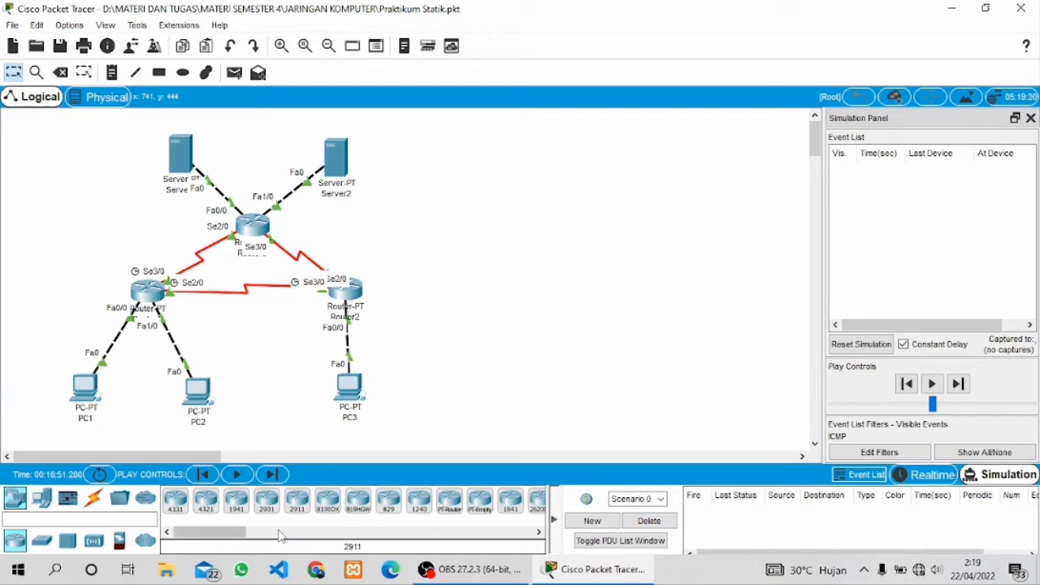
# - Test a simple PDU from PC1 to Server2 with automatic playback of the simulation, and delete the scenario
pyautogui.click(234, 73)
pyautogui.click(86, 386)
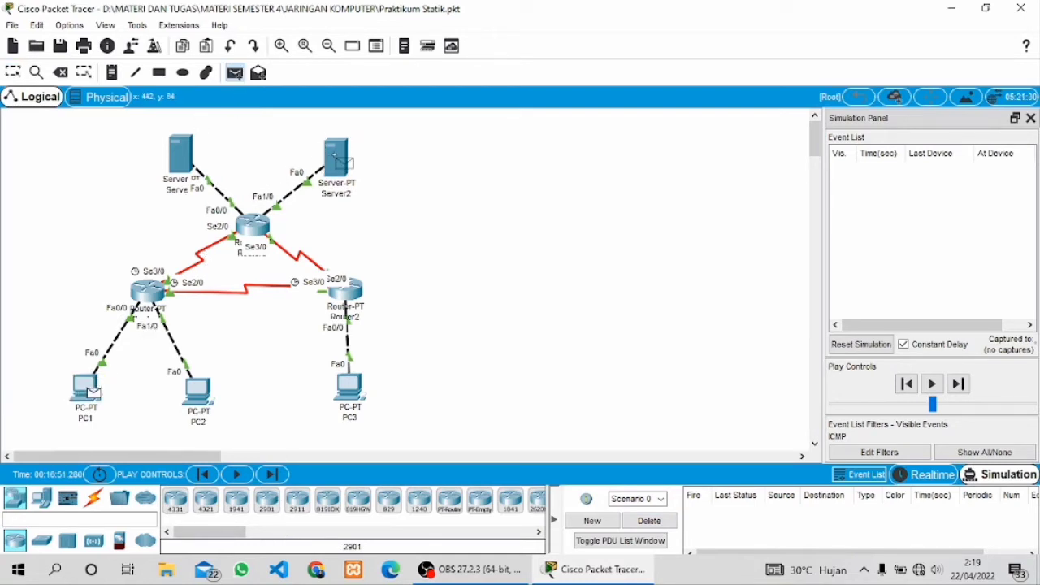
pyautogui.click(339, 159)
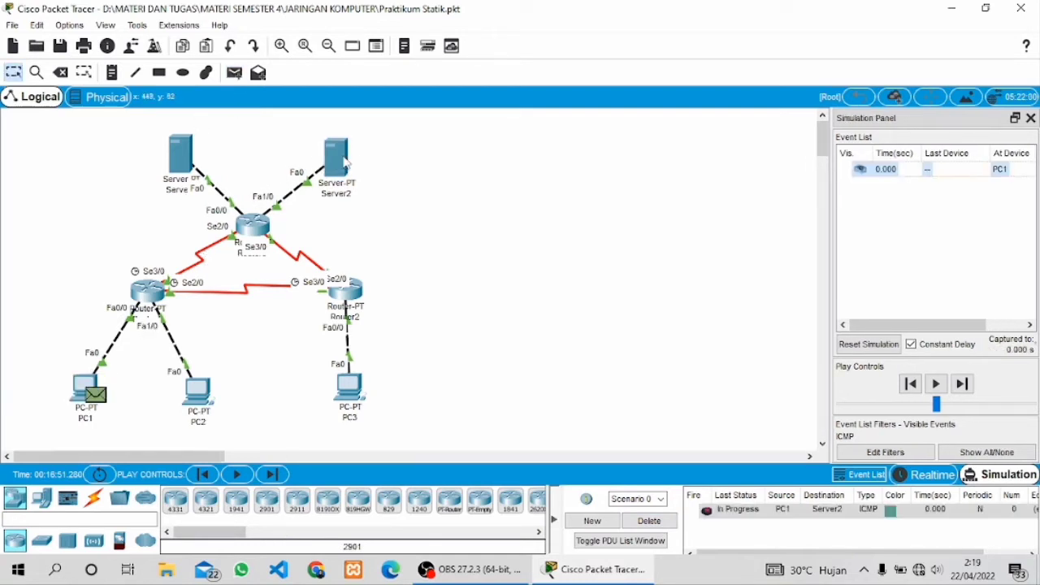
pyautogui.click(942, 385)
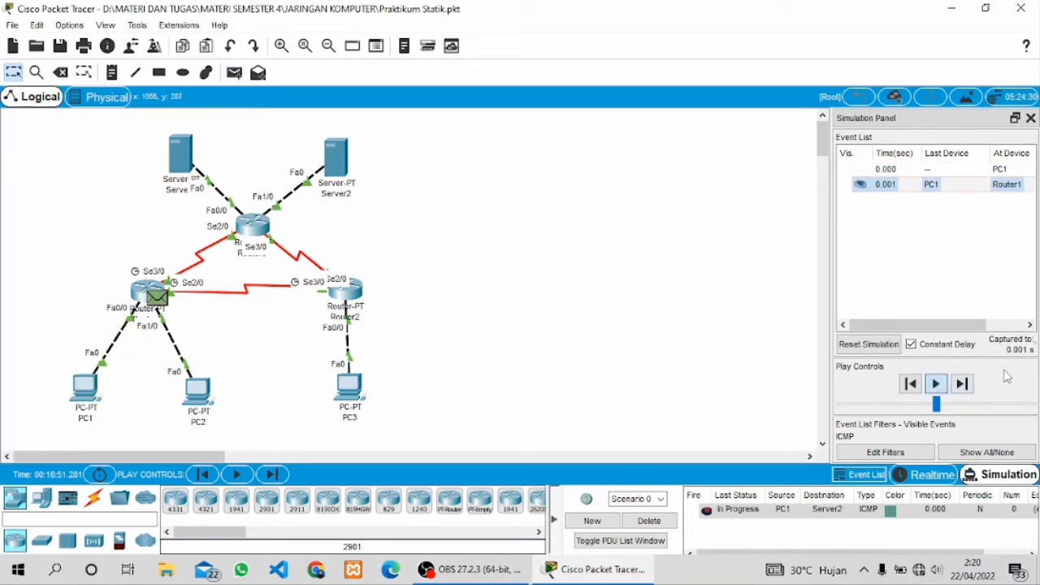
pyautogui.click(962, 385)
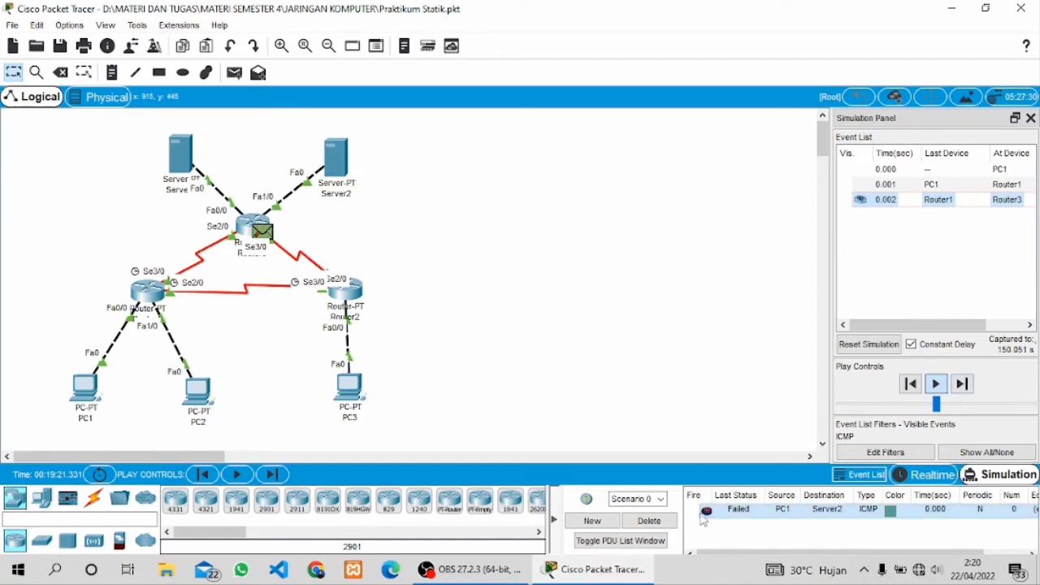
pyautogui.click(666, 522)
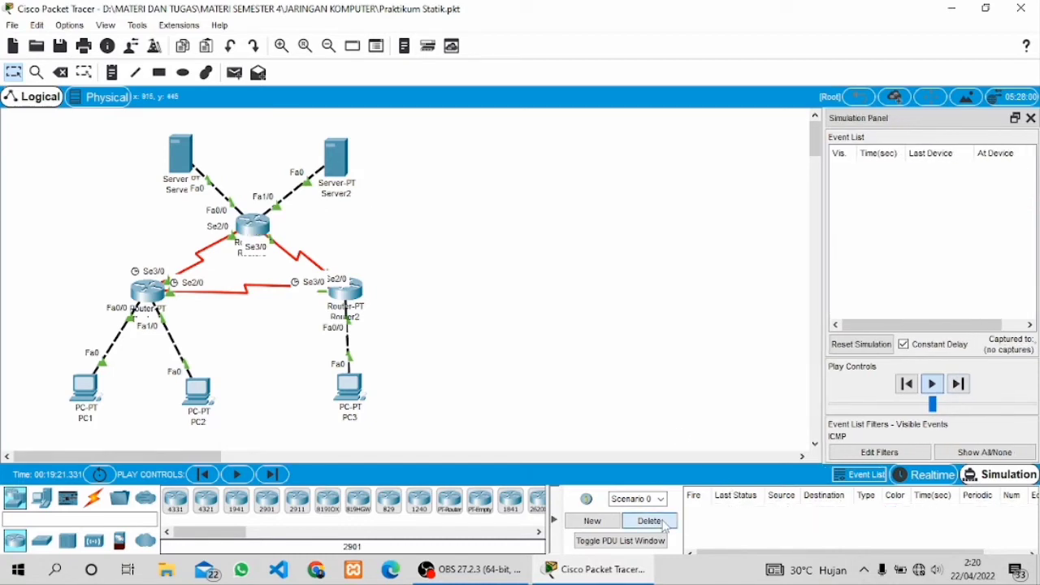
# - Repeat the simple PDU test from PC1 to Server2, advancing event by event through the full request and reply before deleting the scenario
pyautogui.click(234, 73)
pyautogui.click(85, 387)
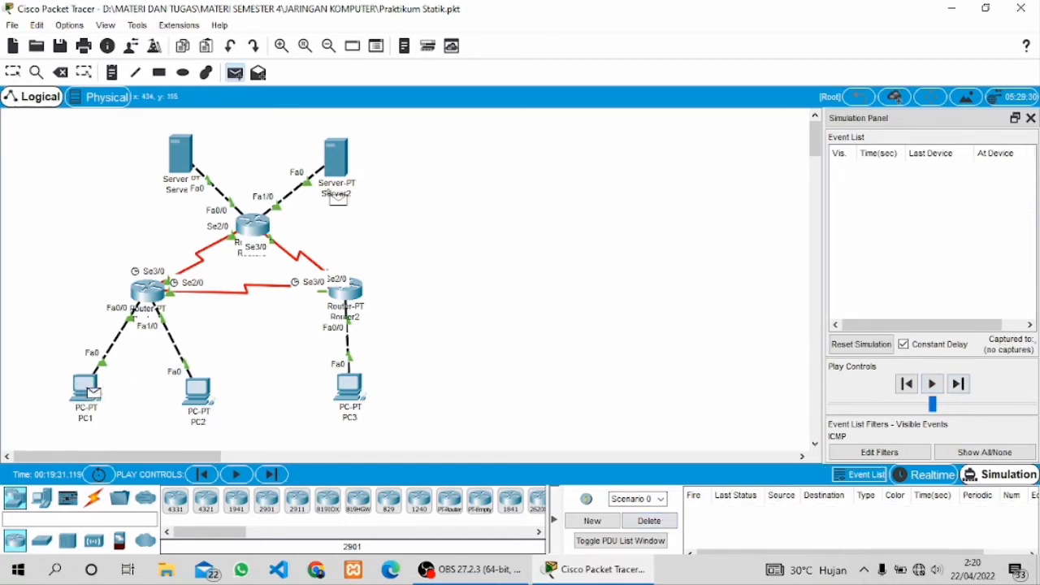
pyautogui.click(344, 159)
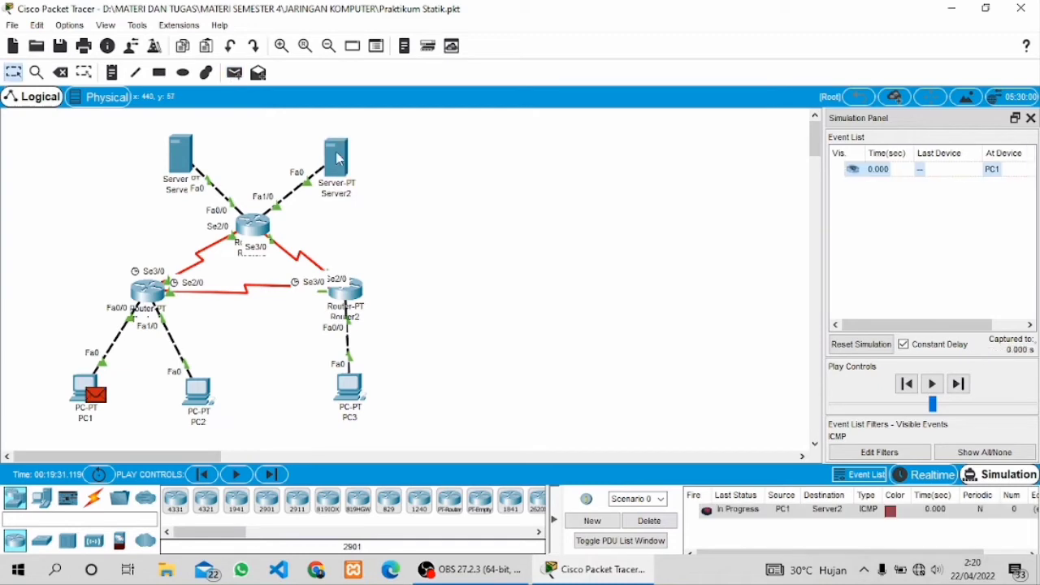
pyautogui.click(961, 385)
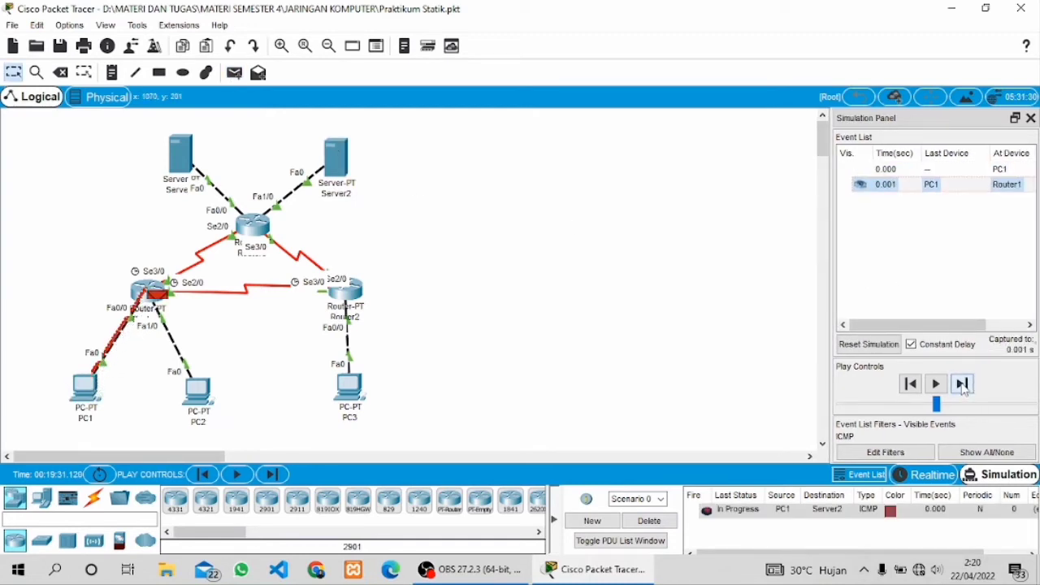
pyautogui.click(963, 387)
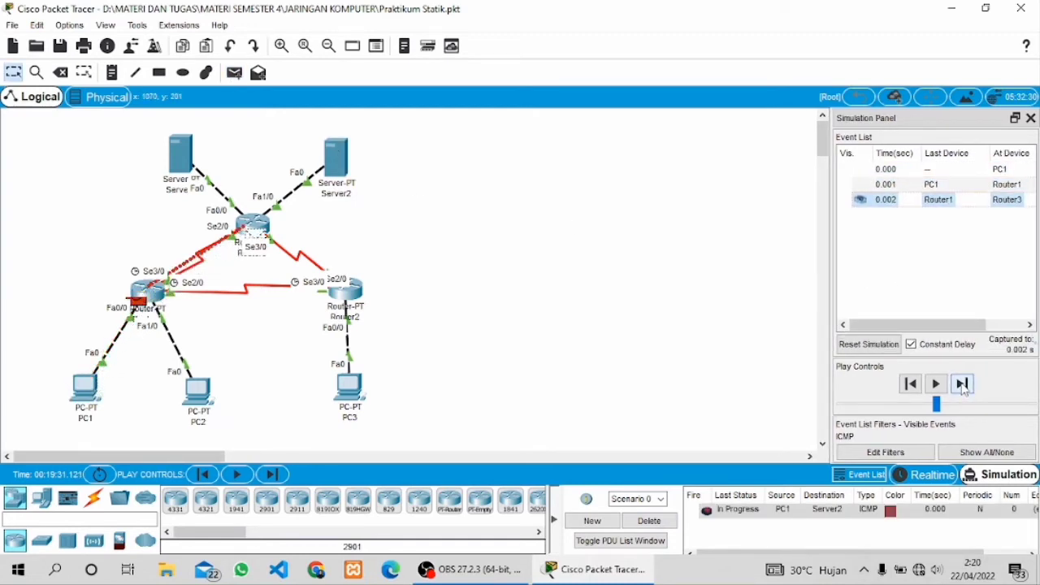
pyautogui.click(963, 387)
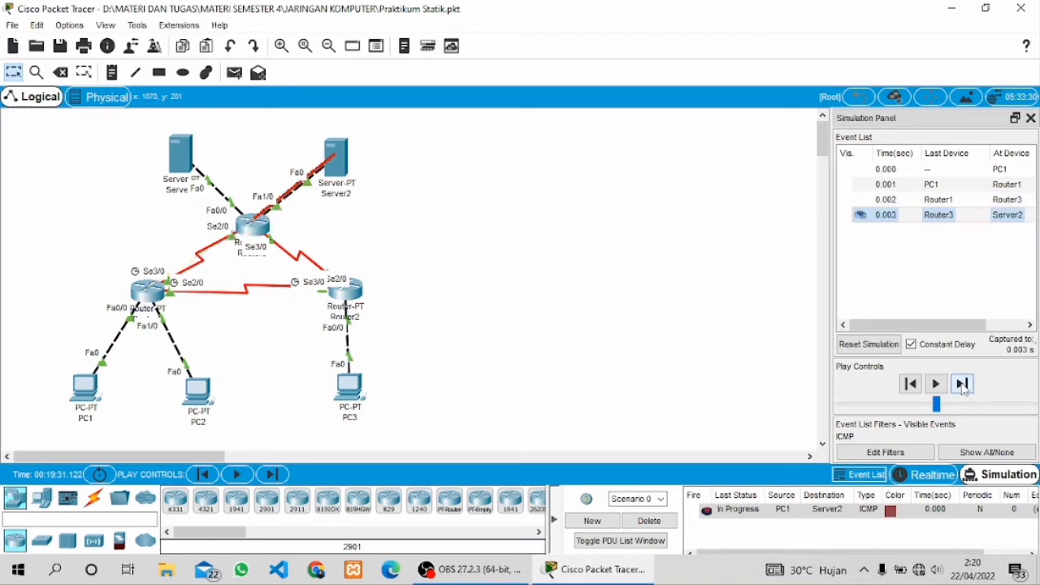
pyautogui.click(963, 387)
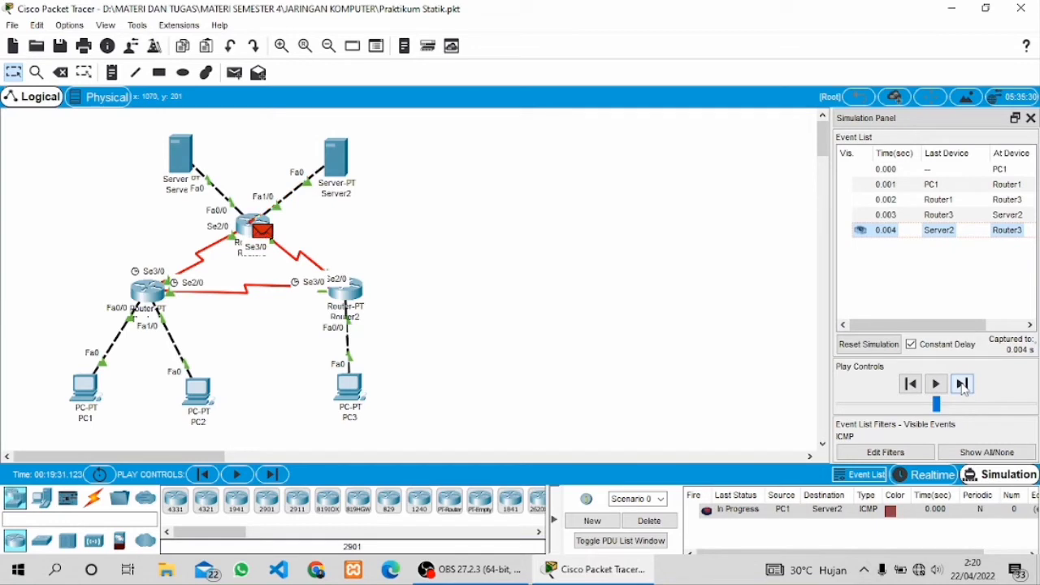
pyautogui.click(964, 386)
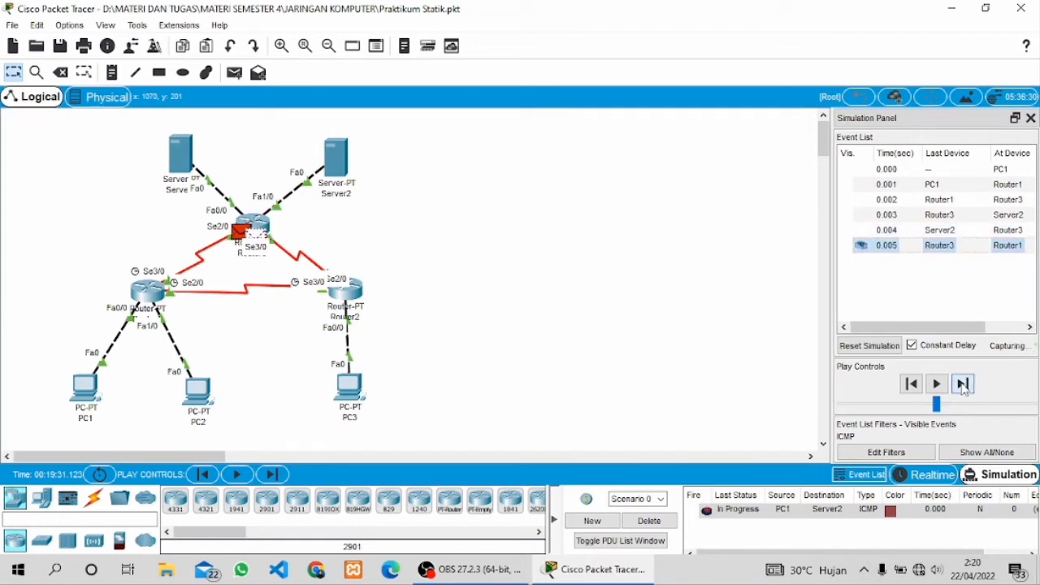
pyautogui.click(963, 387)
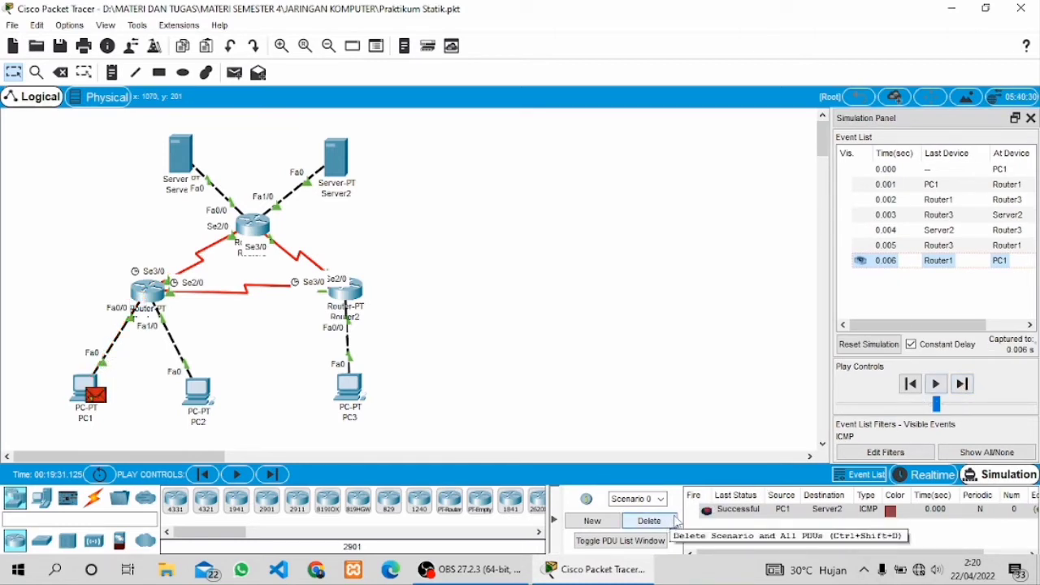
pyautogui.click(673, 523)
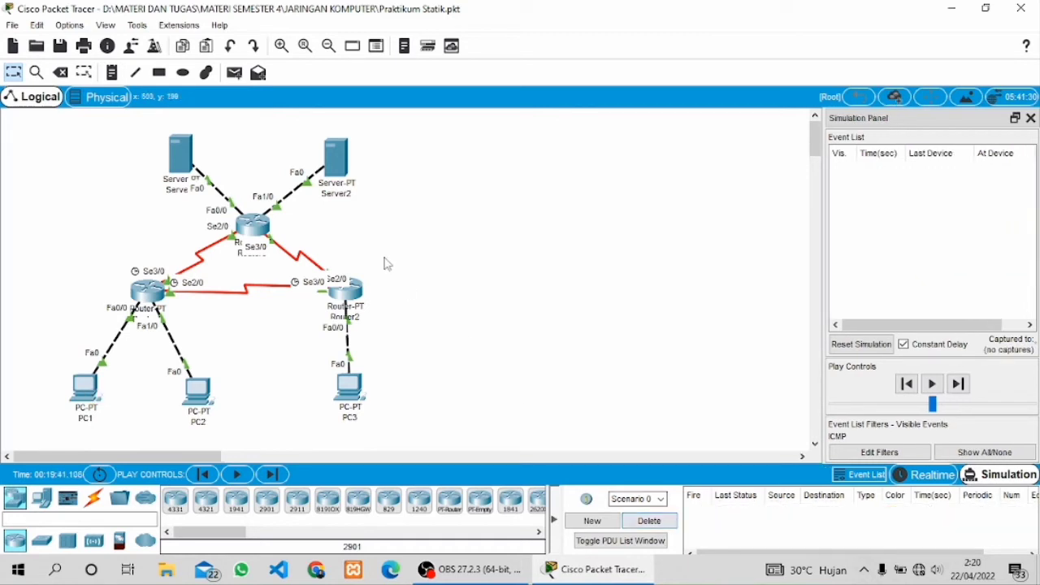
# - Test a simple PDU from PC1 to PC2 event by event through Router1 and back, and delete the scenario
pyautogui.click(234, 73)
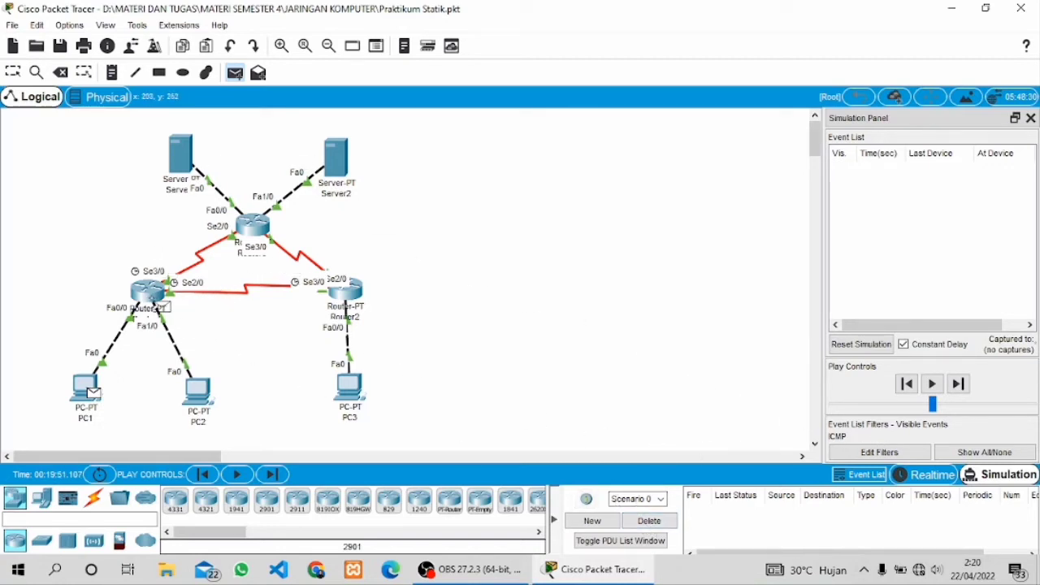
pyautogui.click(202, 403)
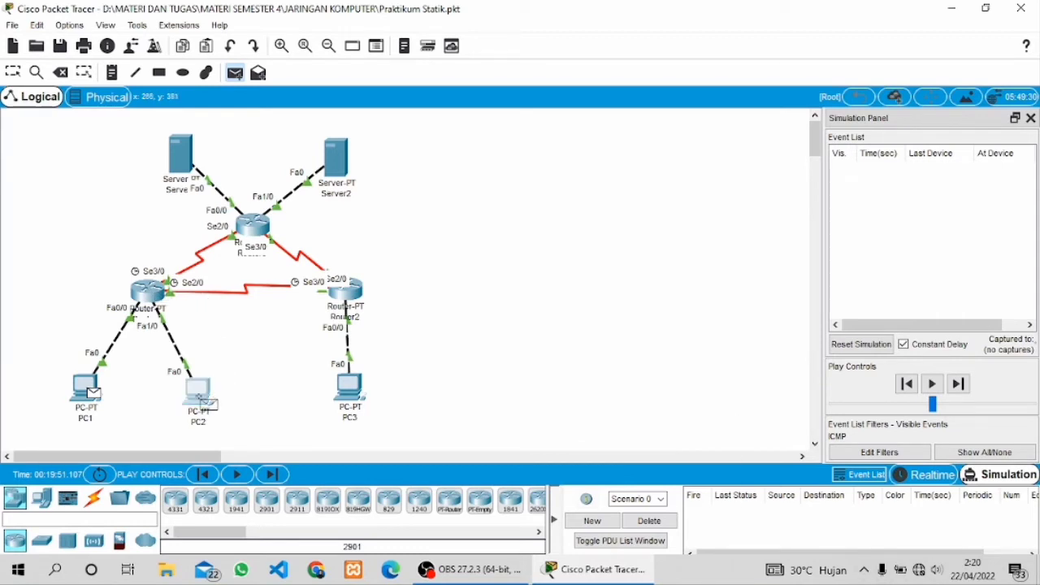
pyautogui.click(962, 384)
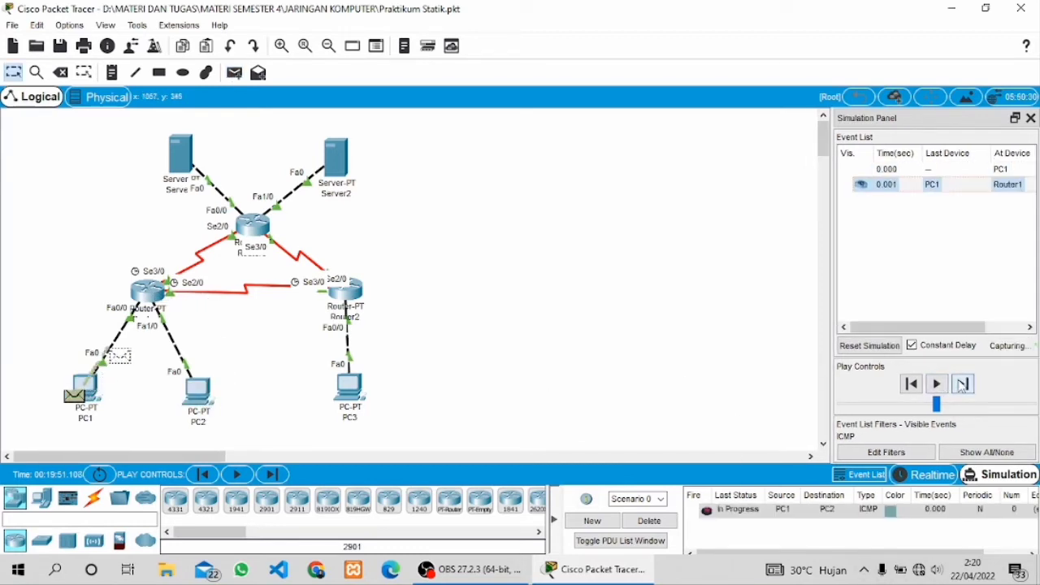
pyautogui.click(961, 383)
pyautogui.click(962, 383)
pyautogui.click(962, 383)
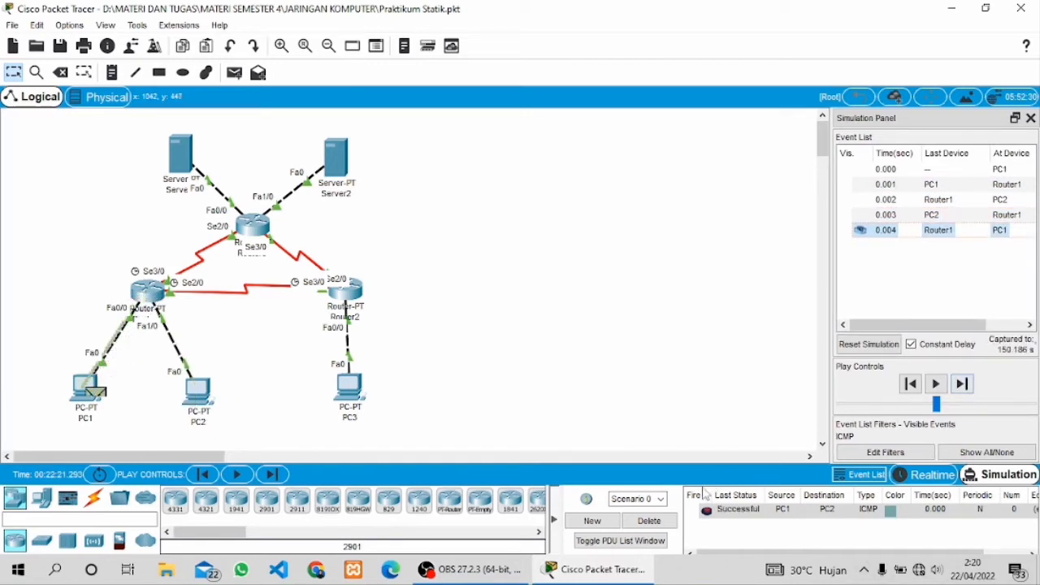
pyautogui.click(649, 520)
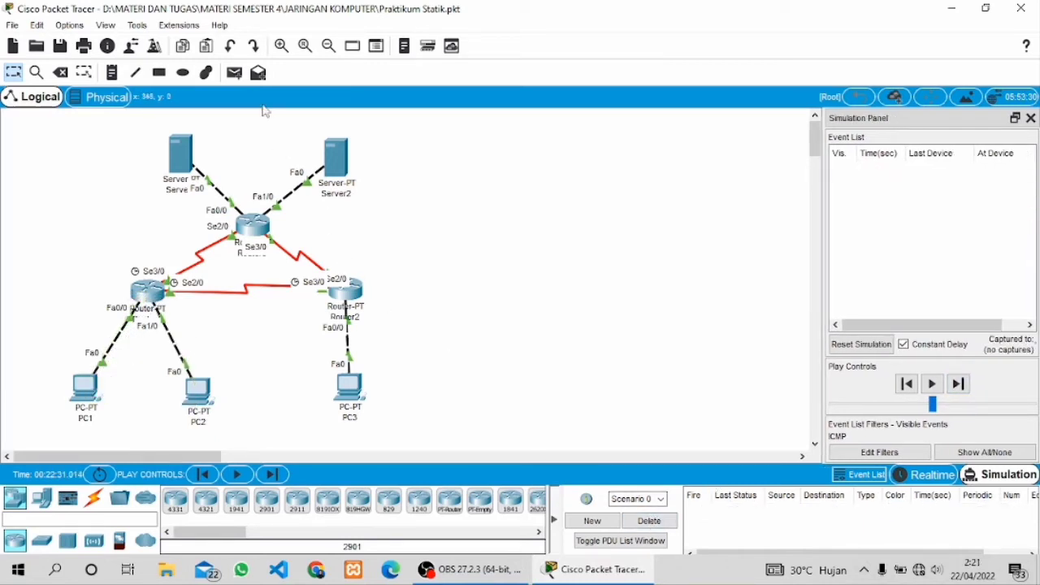
# - Test a simple PDU from PC3 to PC1 event by event through Router2 and Router1 and back, and delete the scenario
pyautogui.click(113, 400)
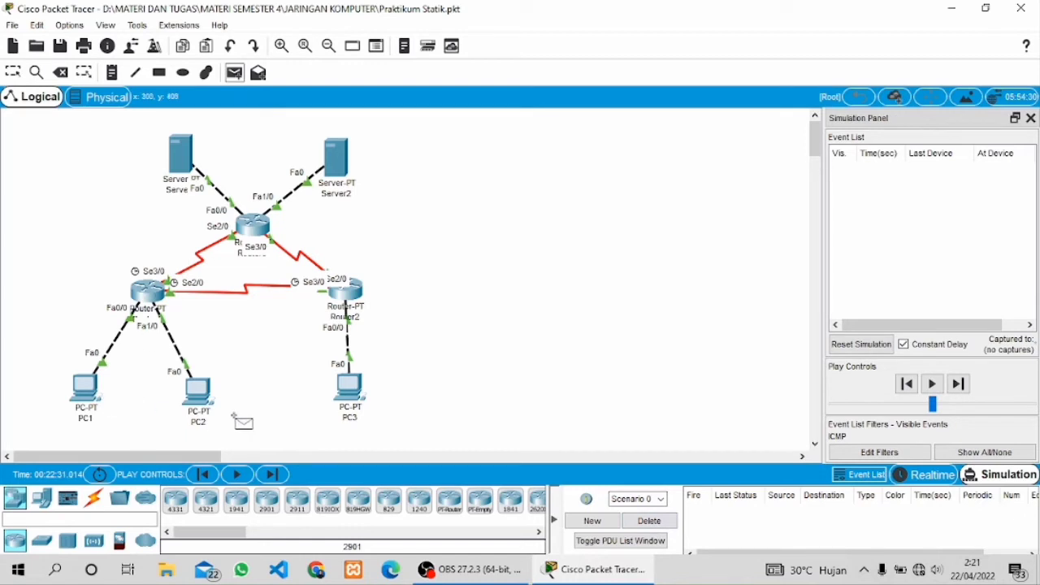
pyautogui.click(354, 395)
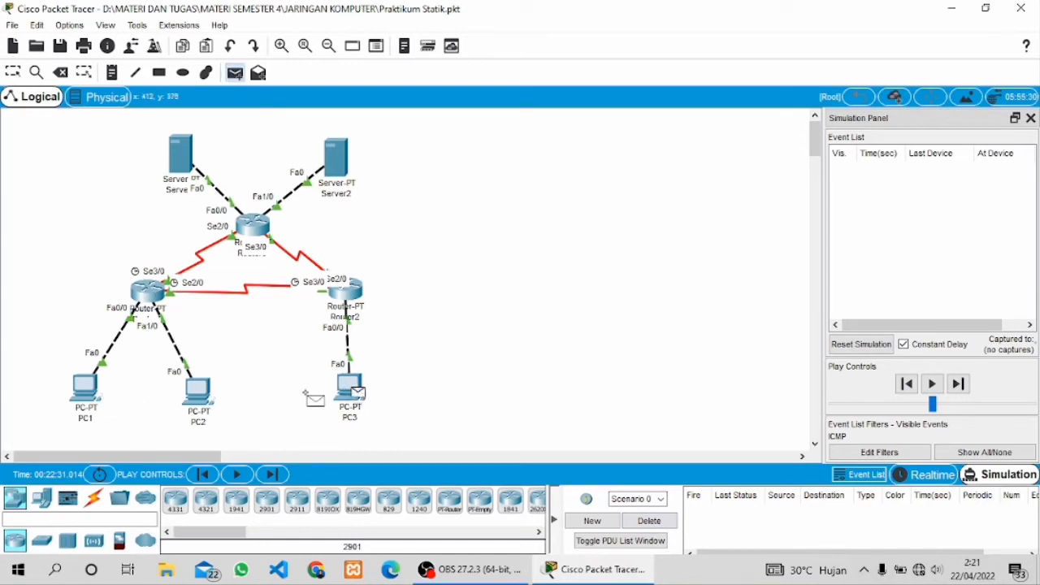
pyautogui.click(90, 396)
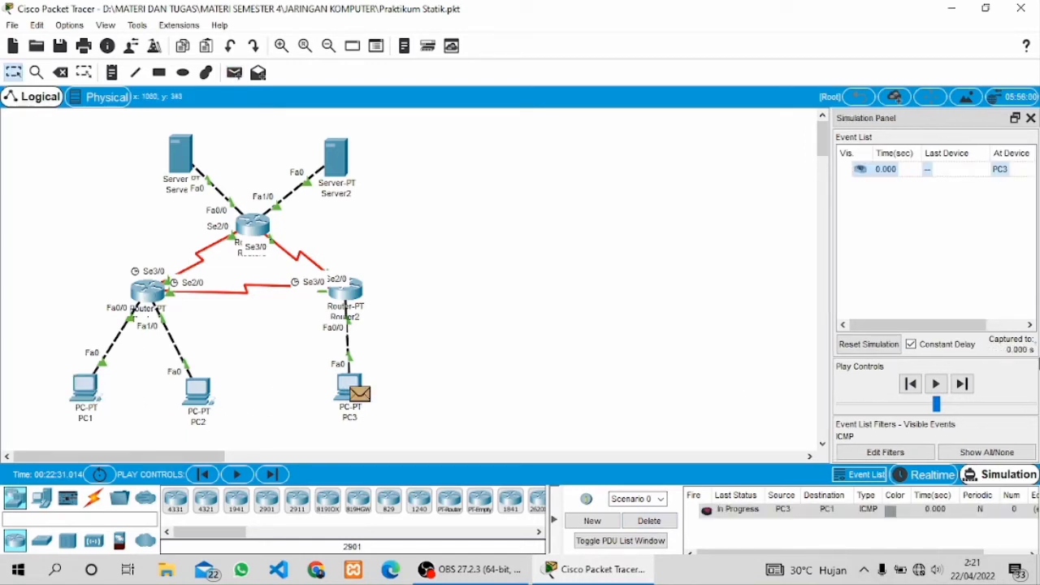
pyautogui.click(962, 384)
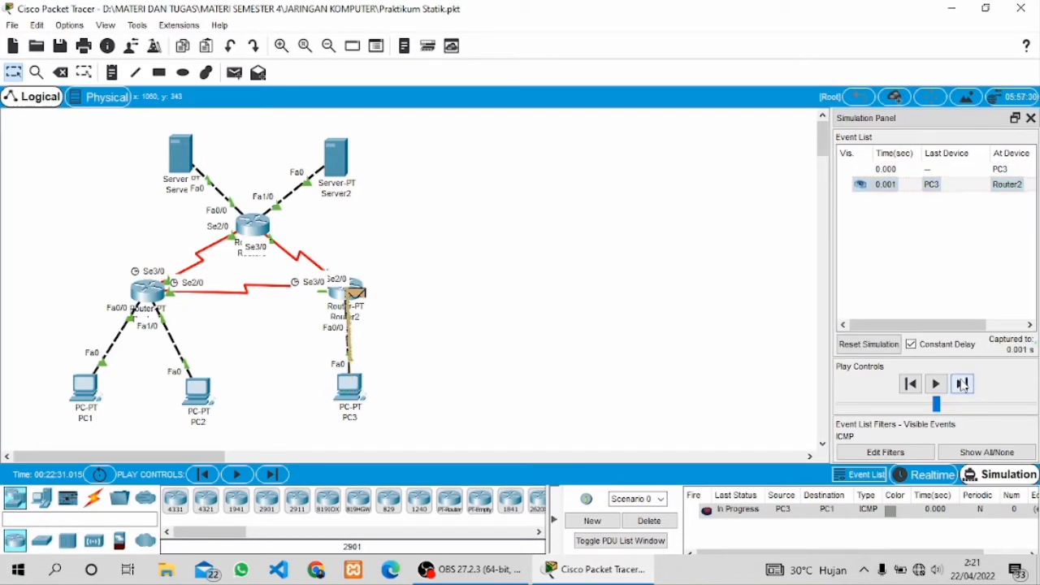
pyautogui.click(962, 384)
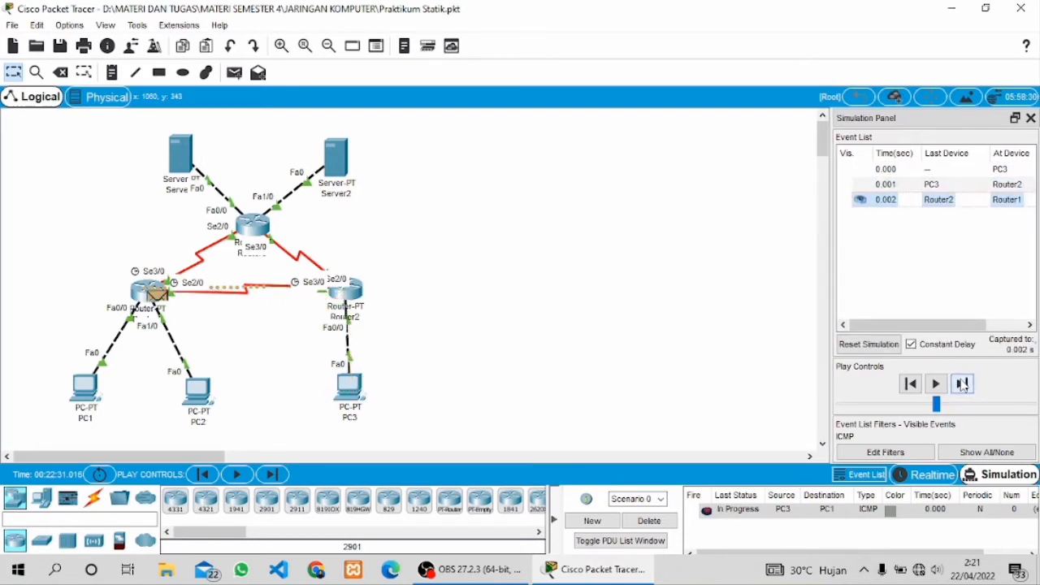
pyautogui.click(963, 384)
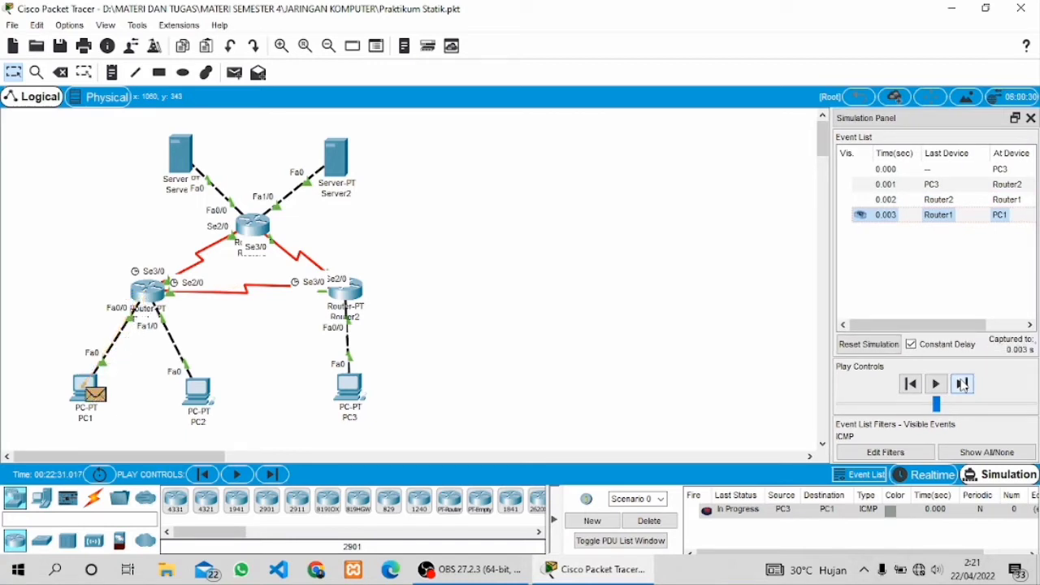
pyautogui.click(963, 385)
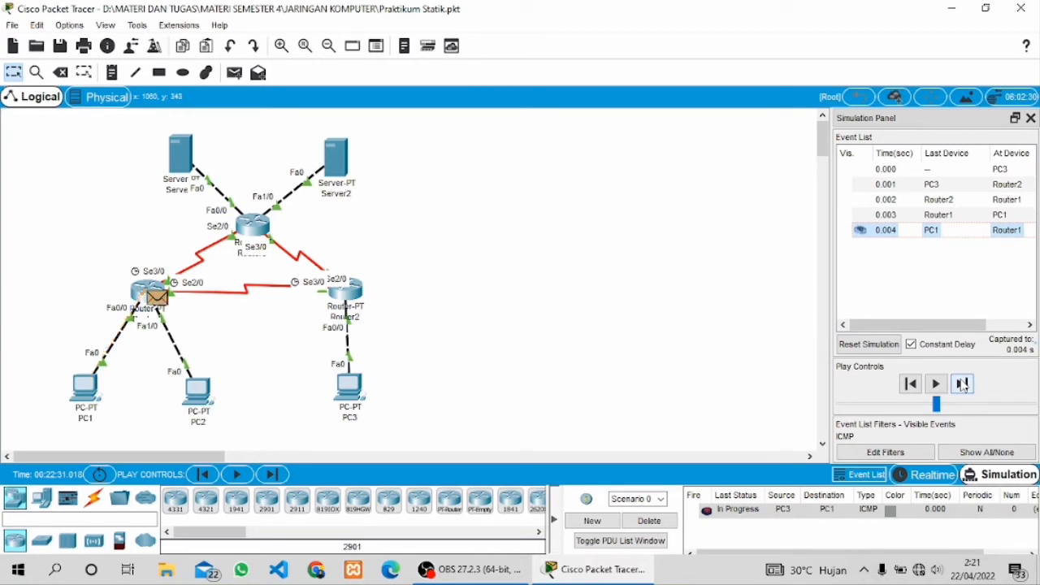
pyautogui.click(963, 385)
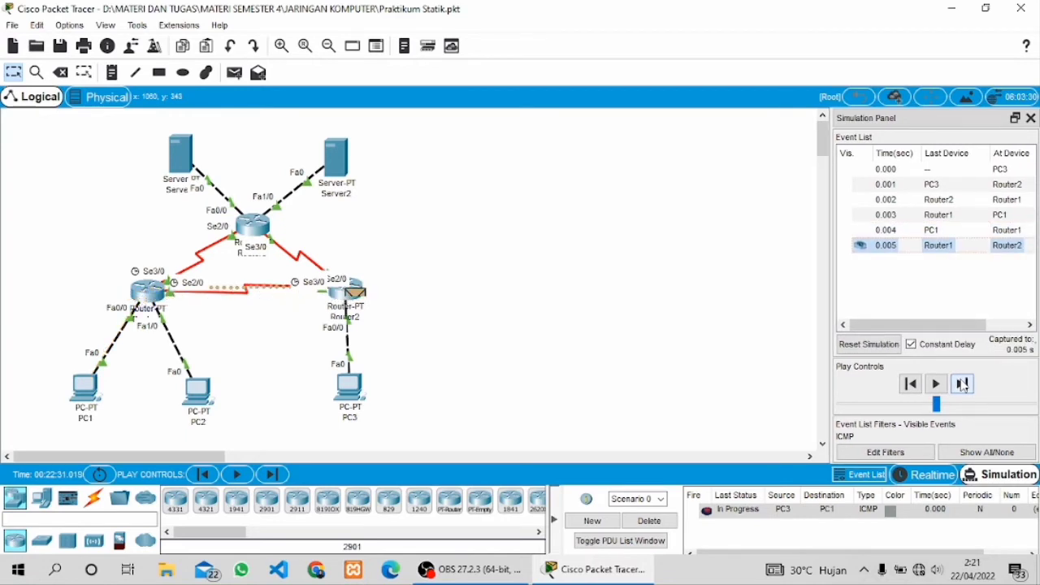
pyautogui.click(963, 384)
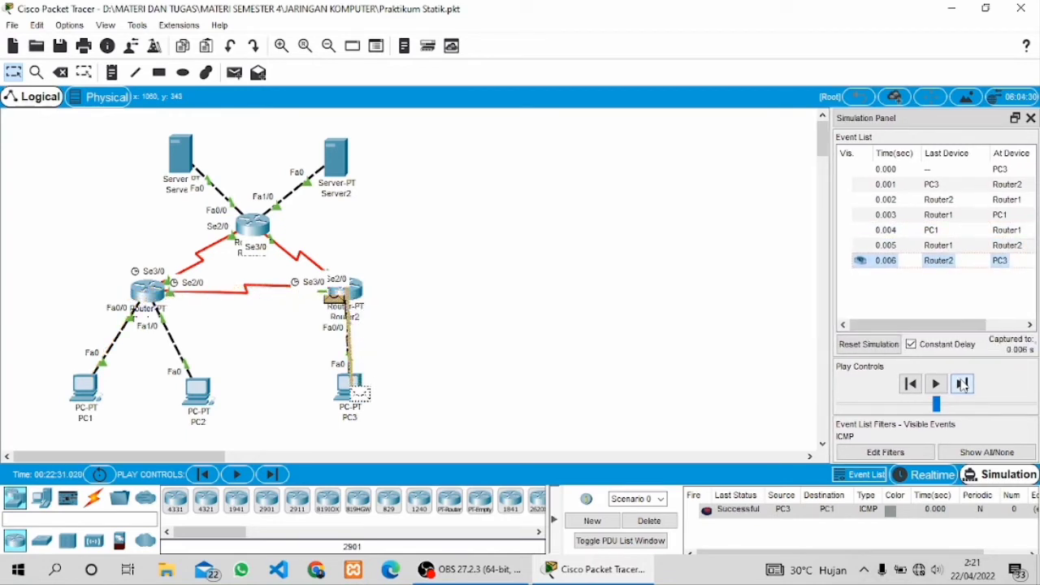
pyautogui.click(650, 520)
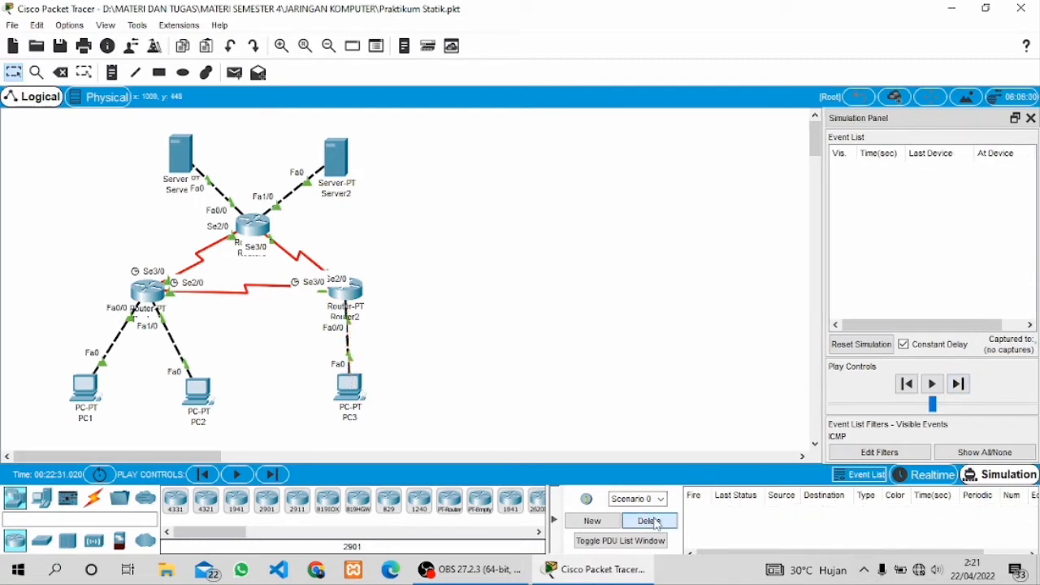
# - Test a simple PDU from PC3 to PC2 event by event through Router2 and Router1 and back, and delete the scenario
pyautogui.click(235, 73)
pyautogui.click(351, 387)
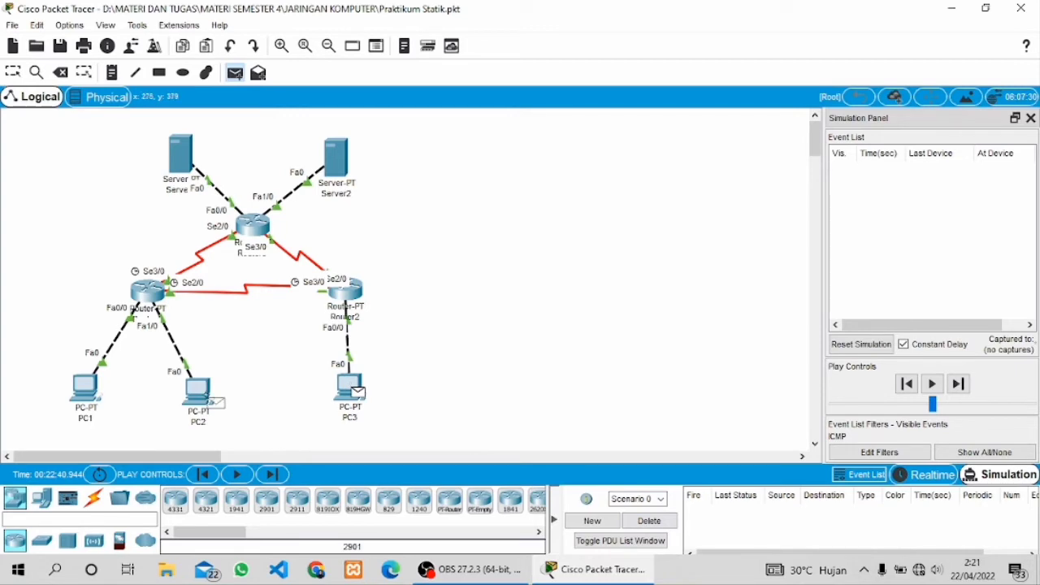
pyautogui.click(203, 395)
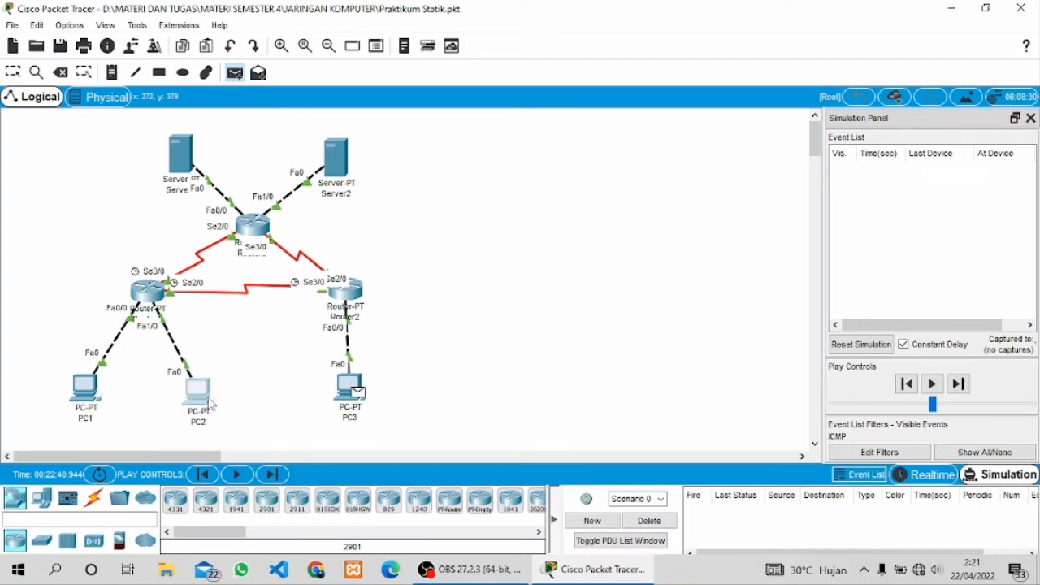
pyautogui.click(967, 384)
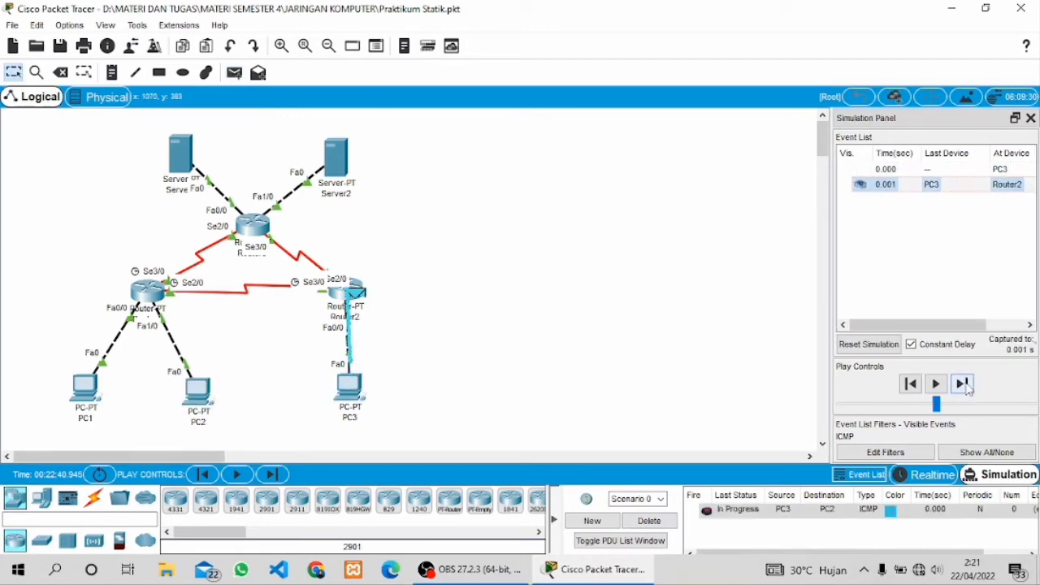
pyautogui.click(961, 384)
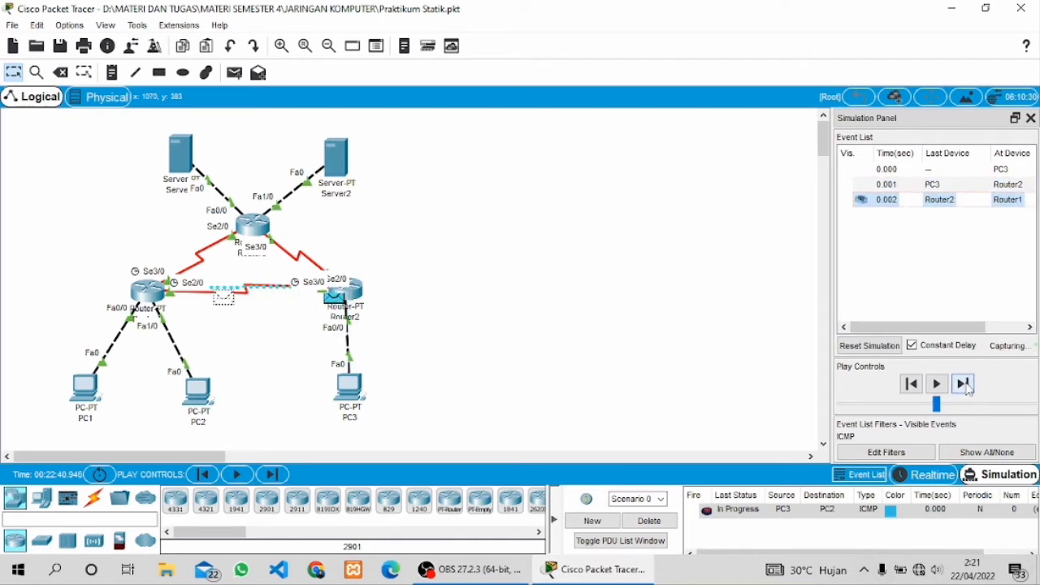
pyautogui.click(965, 385)
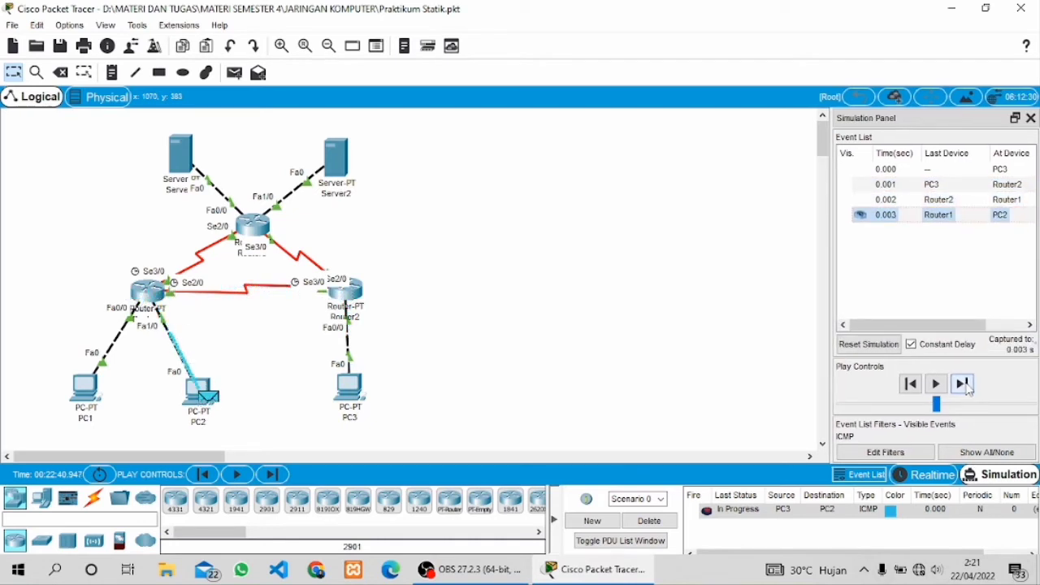
pyautogui.click(965, 385)
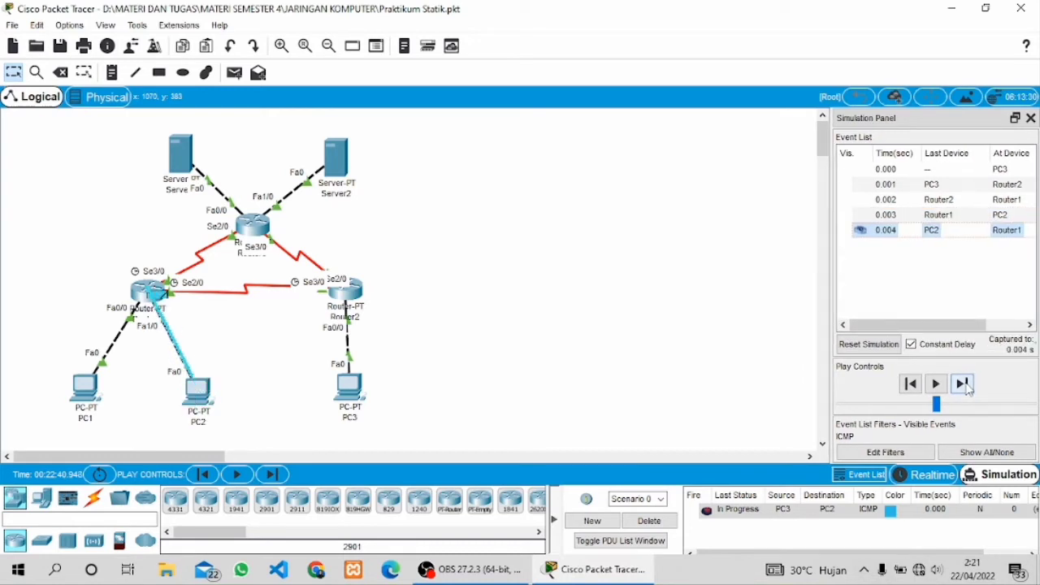
pyautogui.click(965, 385)
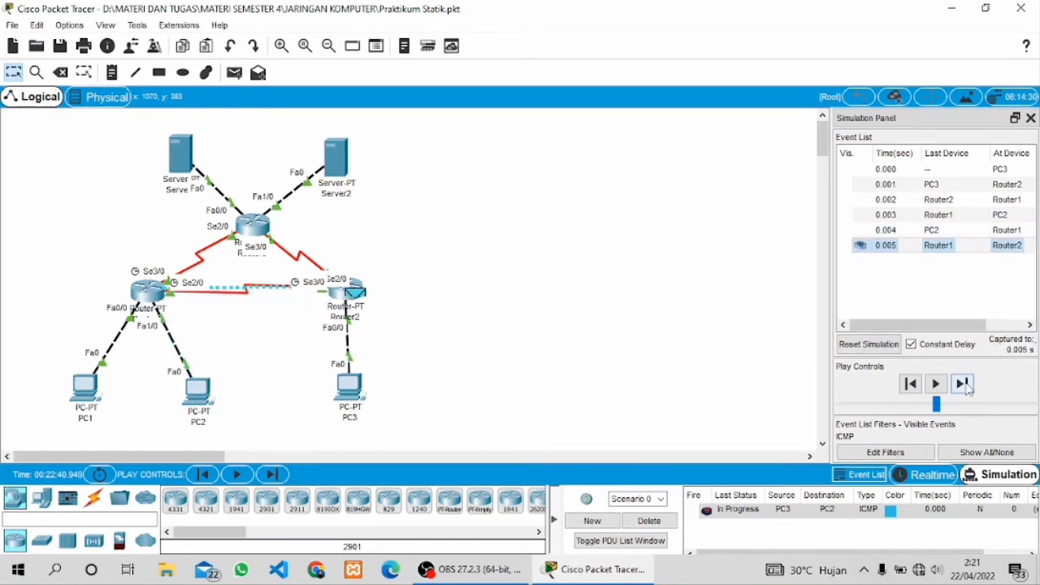
pyautogui.click(965, 385)
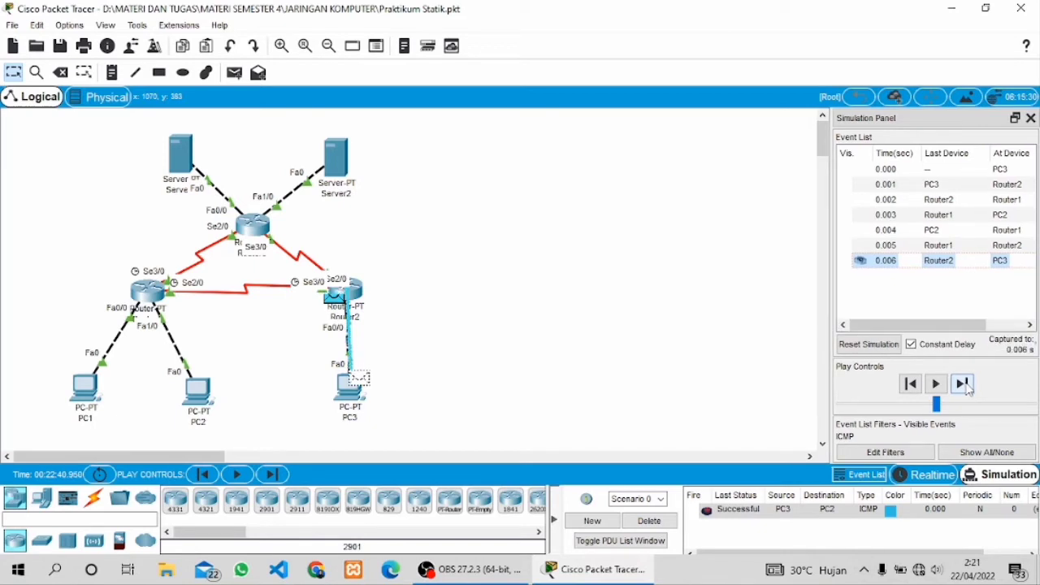
pyautogui.click(651, 521)
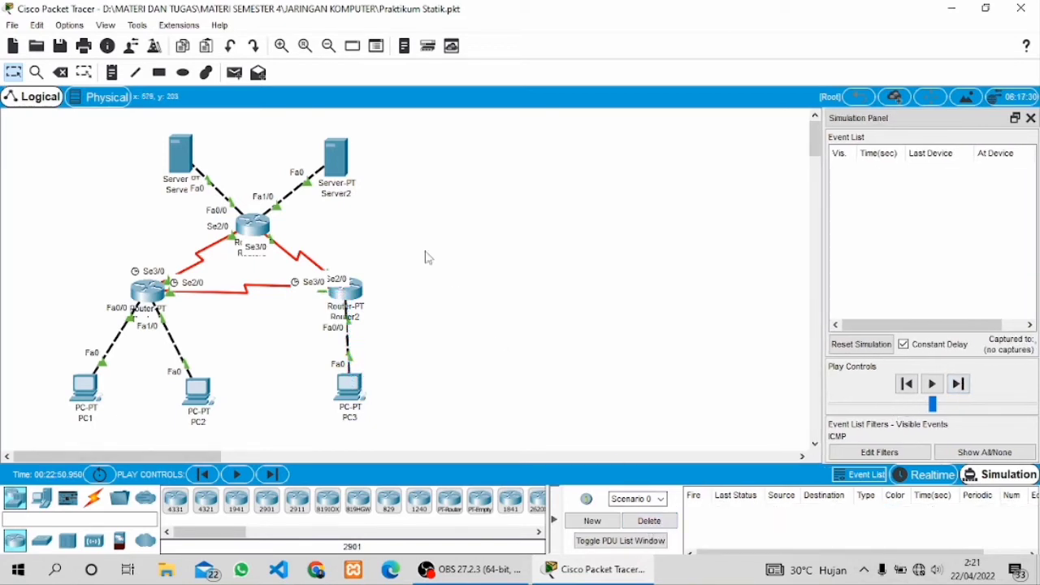
# - Test a simple PDU from PC3 to Server1 event by event through Router2 and Router3 and back, and delete the scenario
pyautogui.click(235, 72)
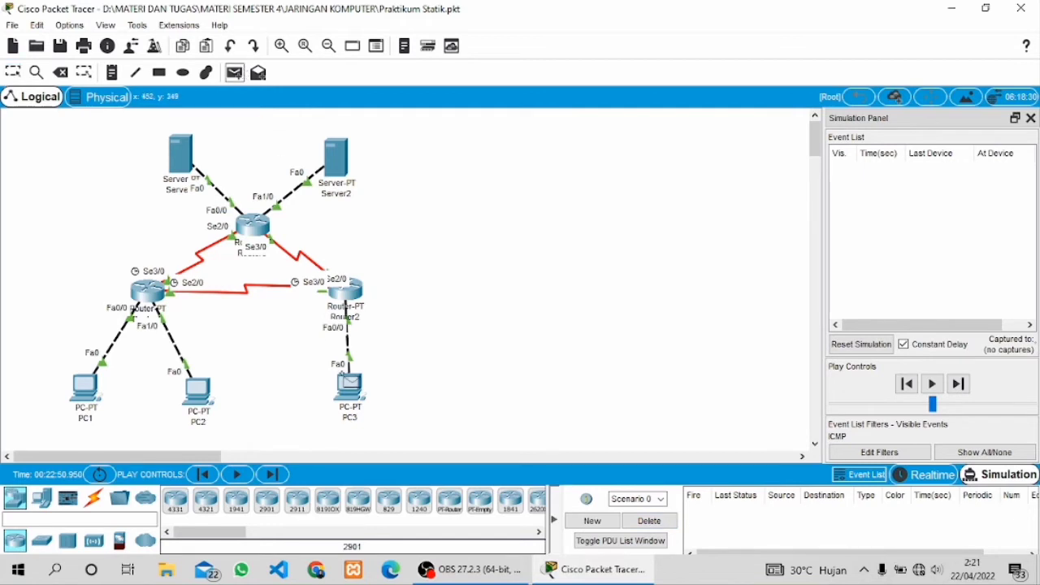
pyautogui.click(351, 383)
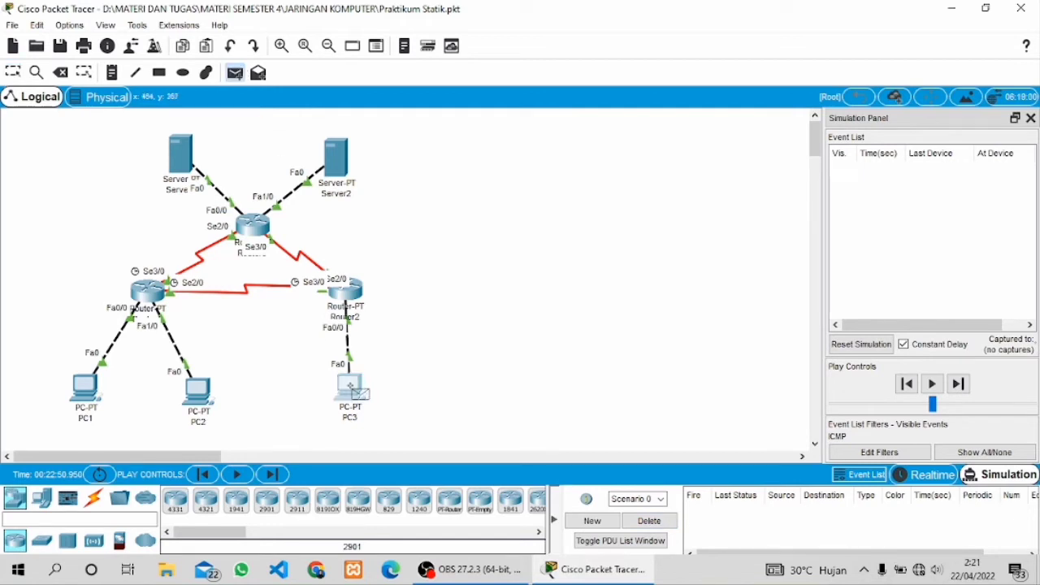
pyautogui.click(187, 156)
pyautogui.click(964, 385)
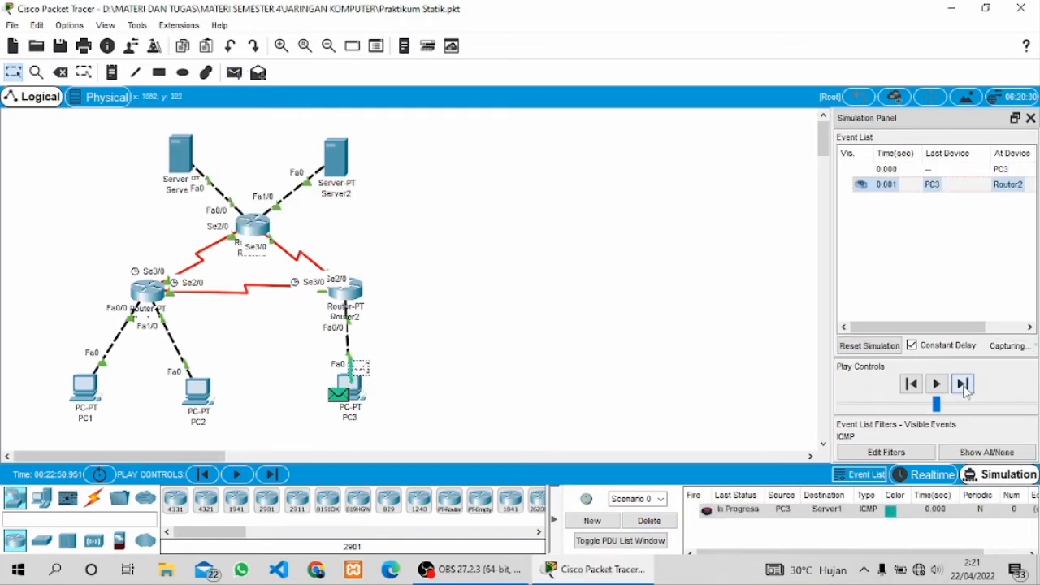
pyautogui.click(963, 385)
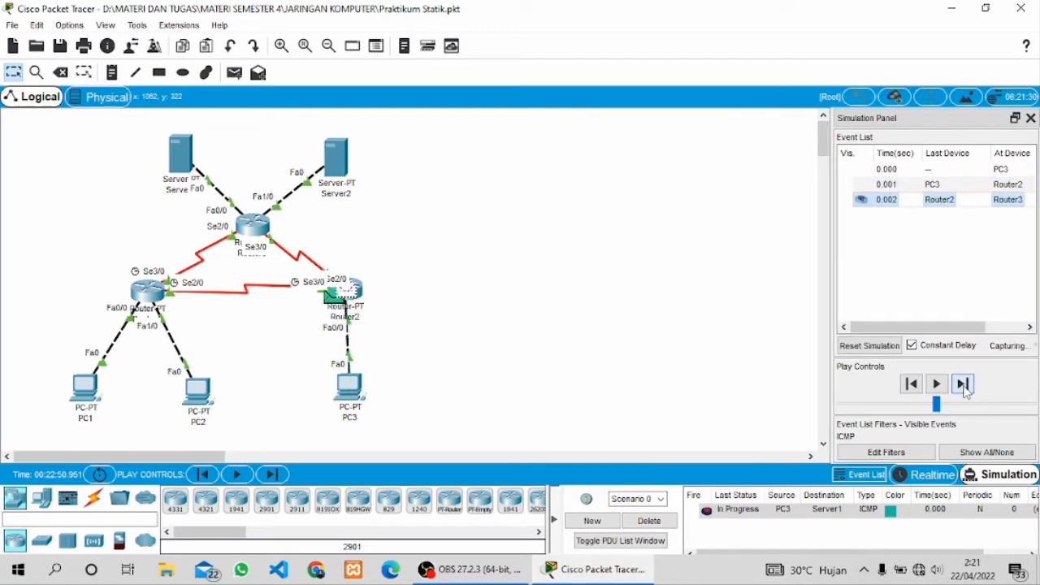
pyautogui.click(963, 385)
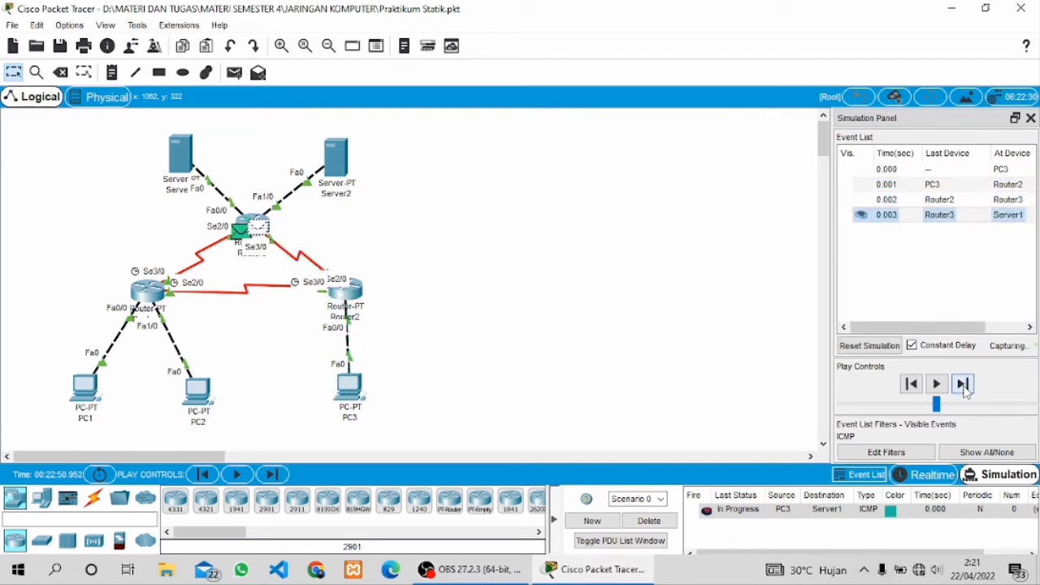
pyautogui.click(963, 385)
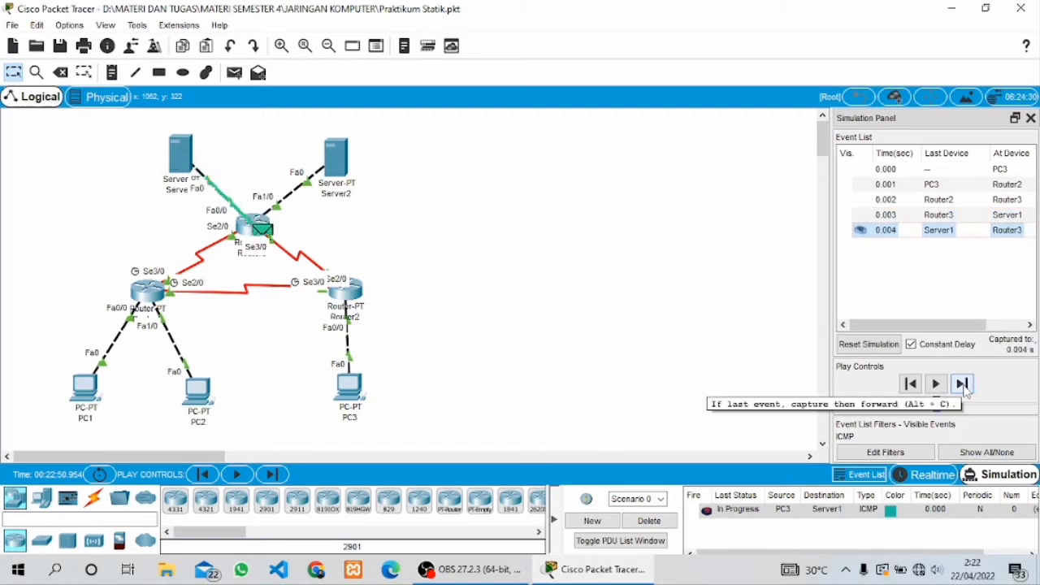
pyautogui.click(963, 385)
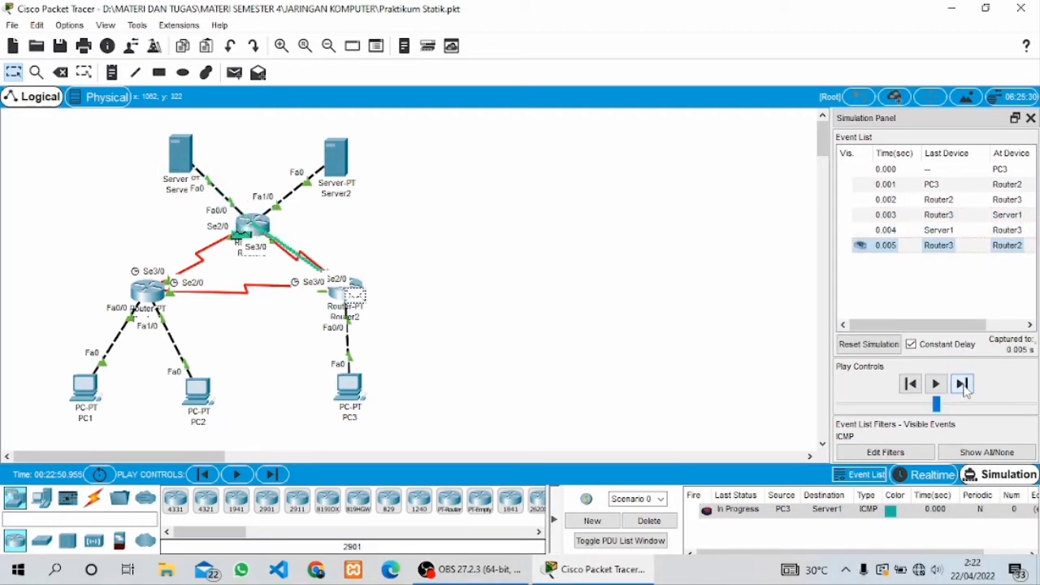
pyautogui.click(964, 385)
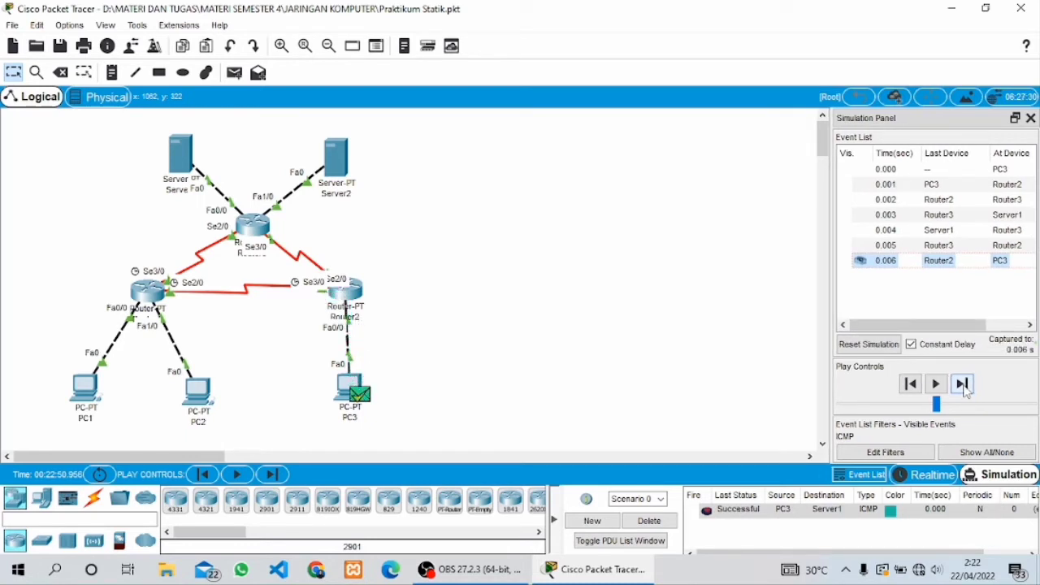
pyautogui.click(649, 520)
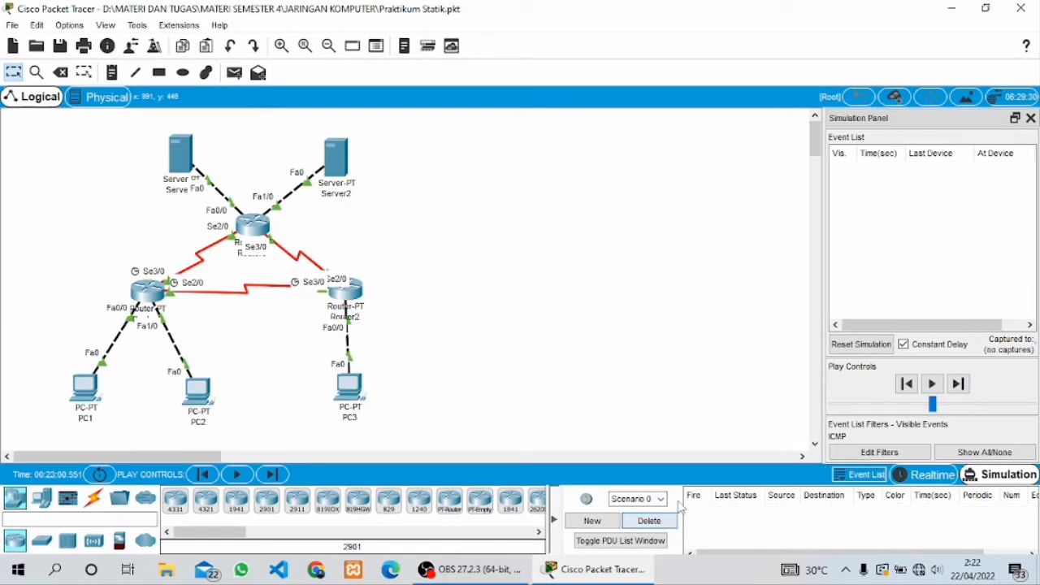
# - Test a simple PDU from PC3 to Server2 event by event through Router2 and Router3 and back, and delete the scenario
pyautogui.click(244, 78)
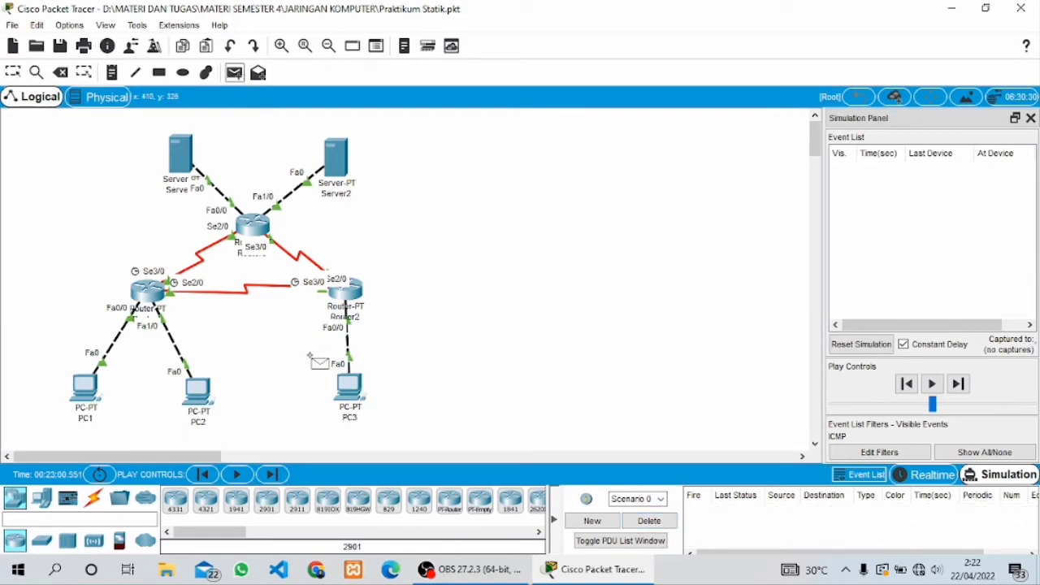
pyautogui.click(349, 385)
pyautogui.click(350, 169)
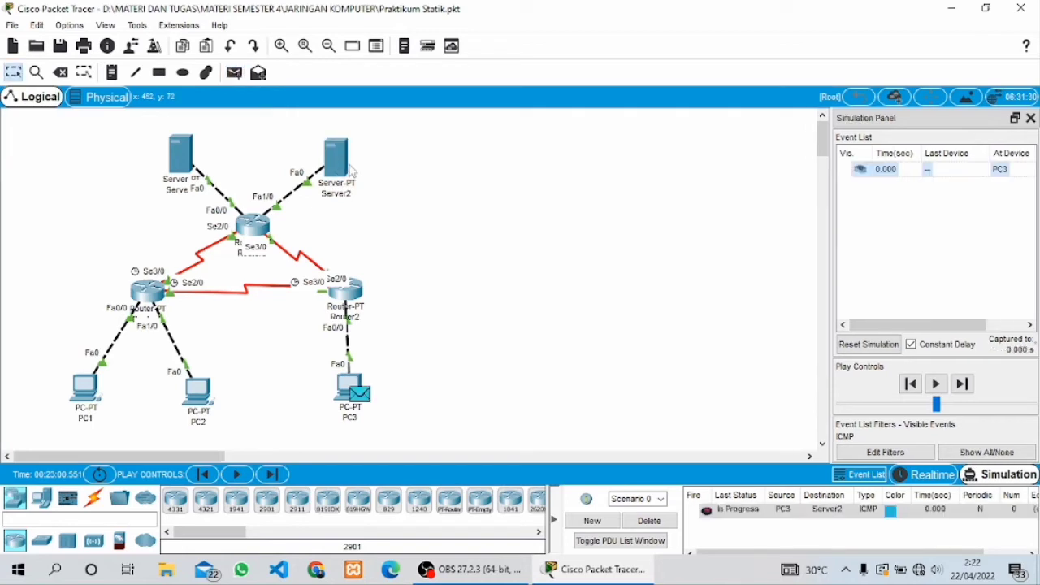
pyautogui.click(961, 385)
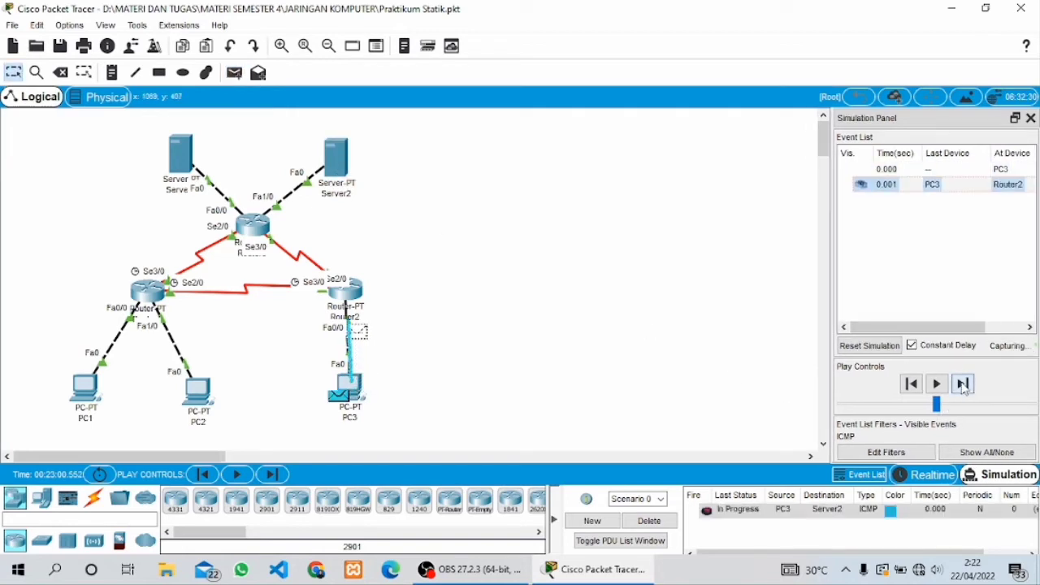
pyautogui.click(962, 385)
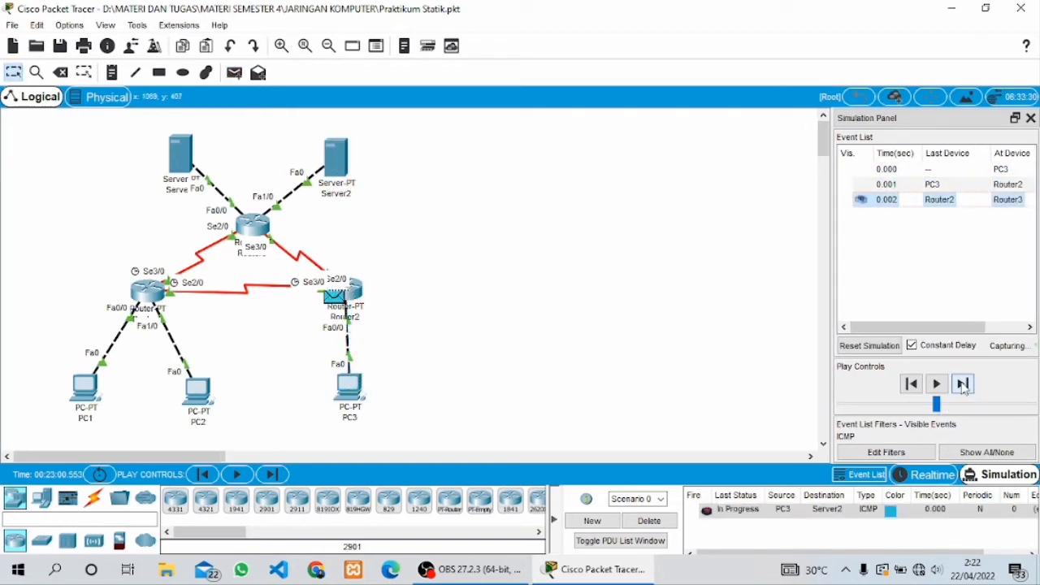
pyautogui.click(962, 384)
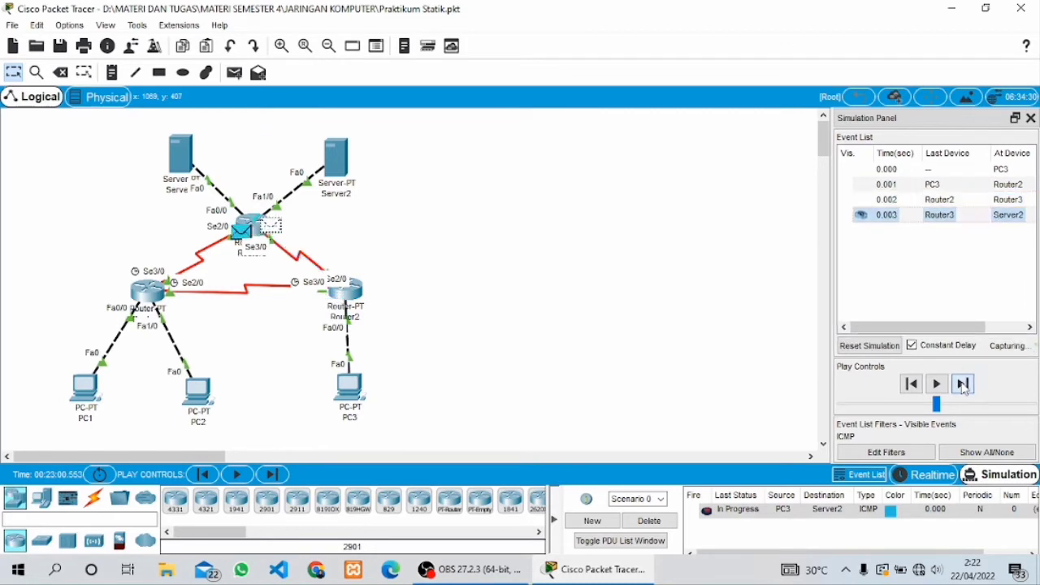
pyautogui.click(962, 384)
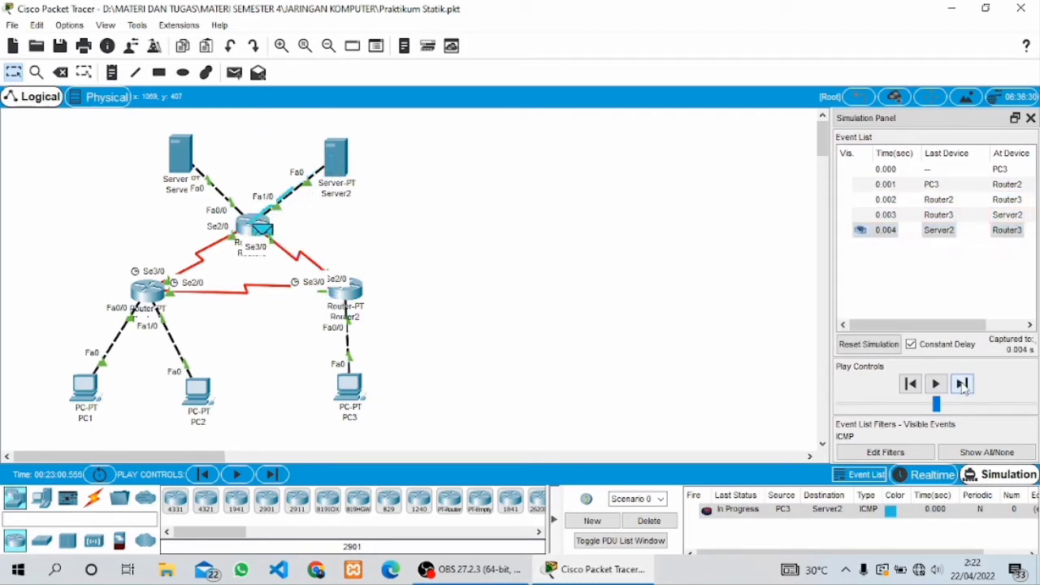
pyautogui.click(961, 385)
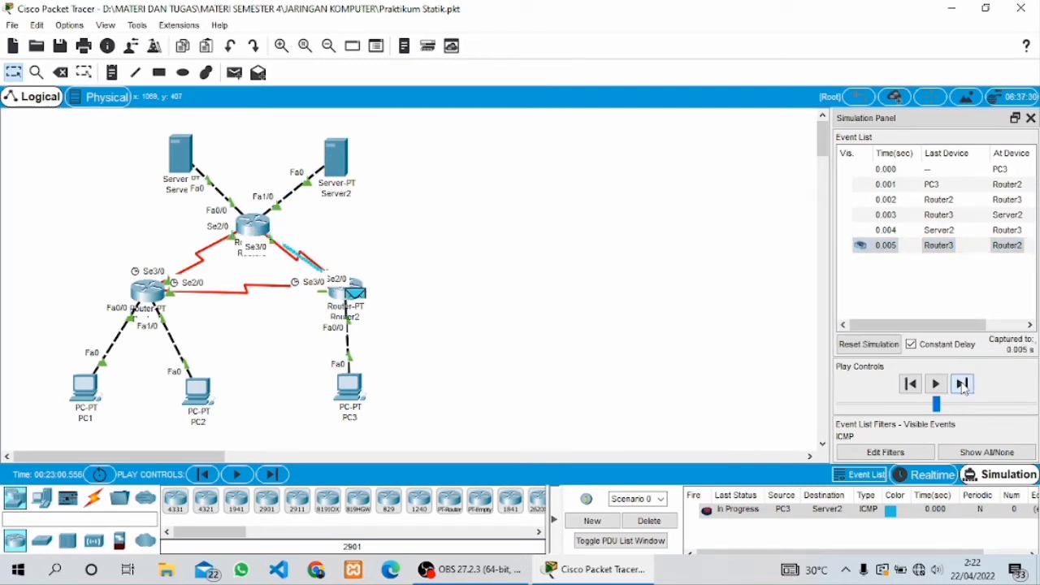
pyautogui.click(962, 385)
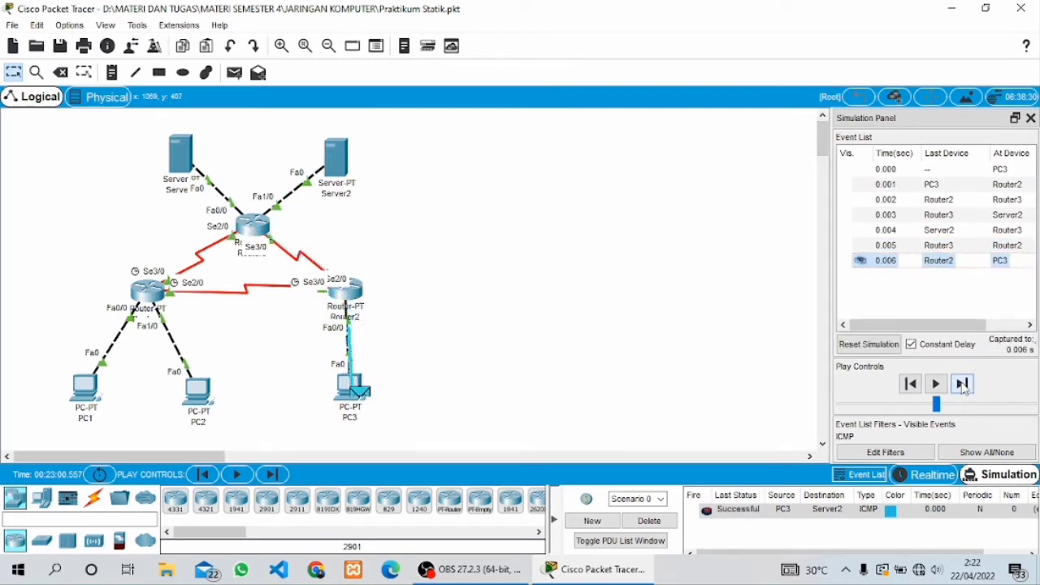
pyautogui.click(661, 524)
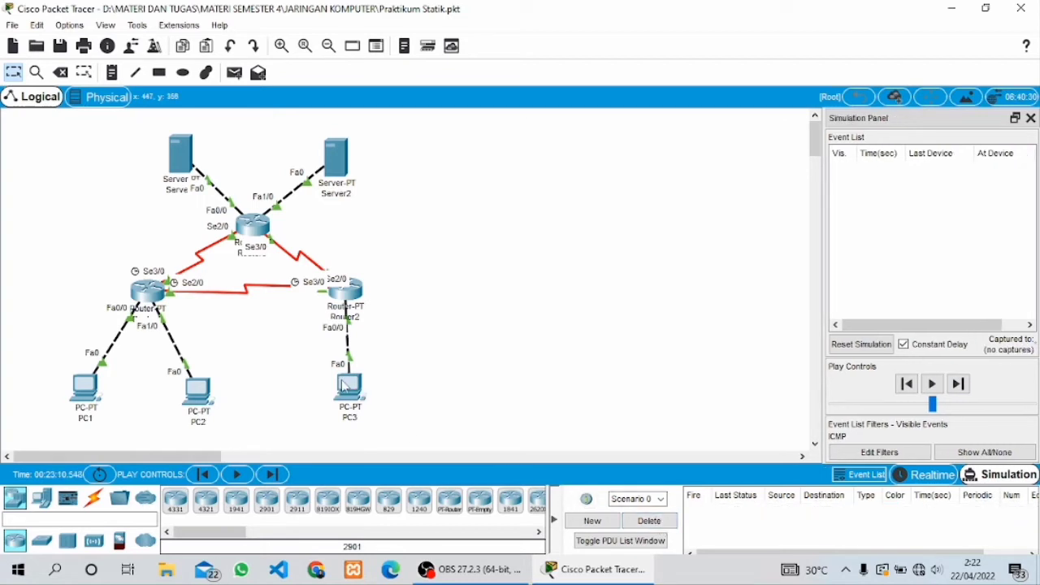
# - Test a simple PDU from Server1 to Server2 event by event through Router3 and back, and delete the scenario
pyautogui.click(235, 77)
pyautogui.click(192, 154)
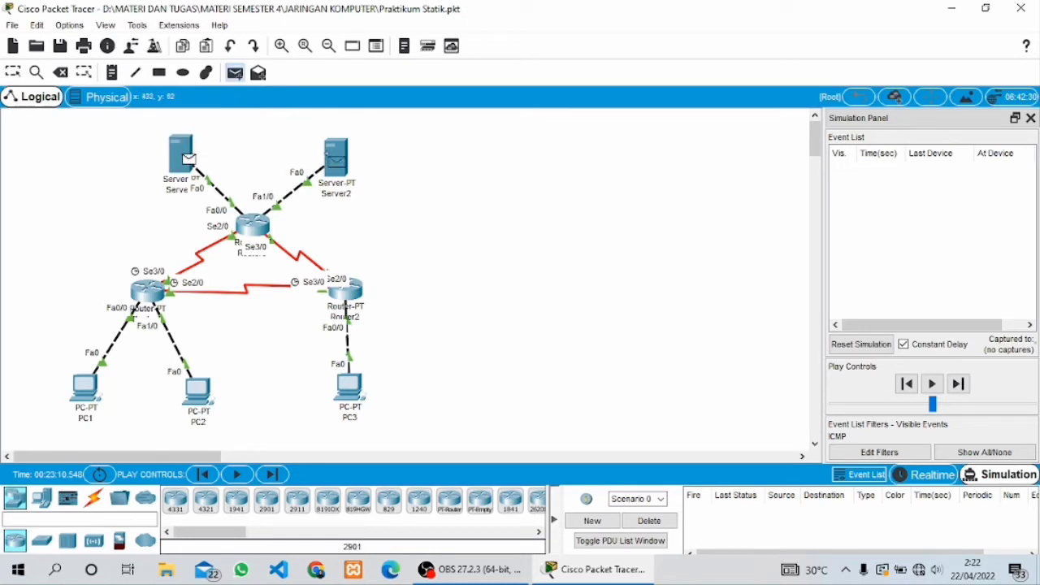
pyautogui.click(336, 159)
pyautogui.click(967, 387)
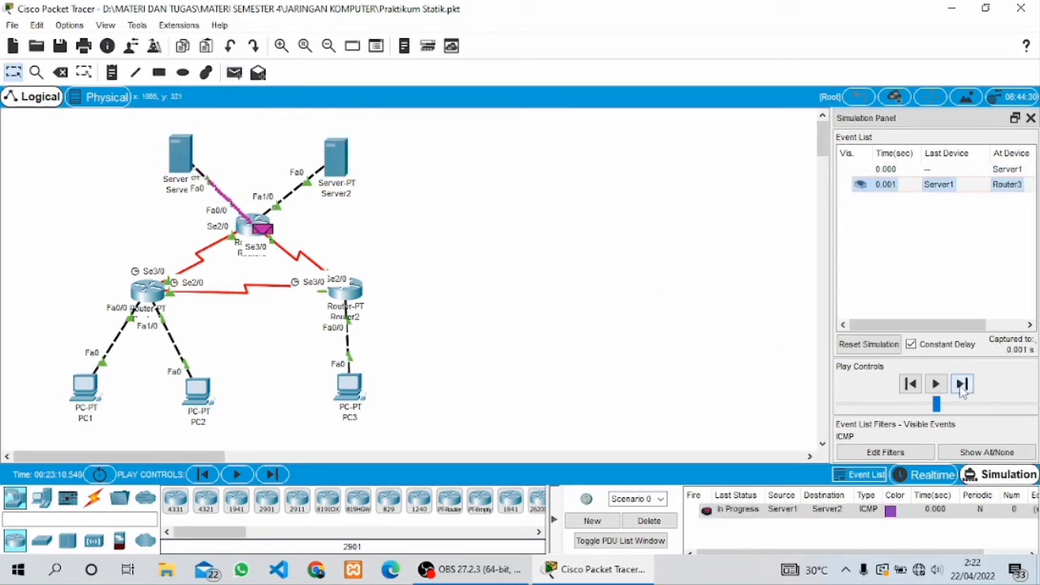
pyautogui.click(961, 388)
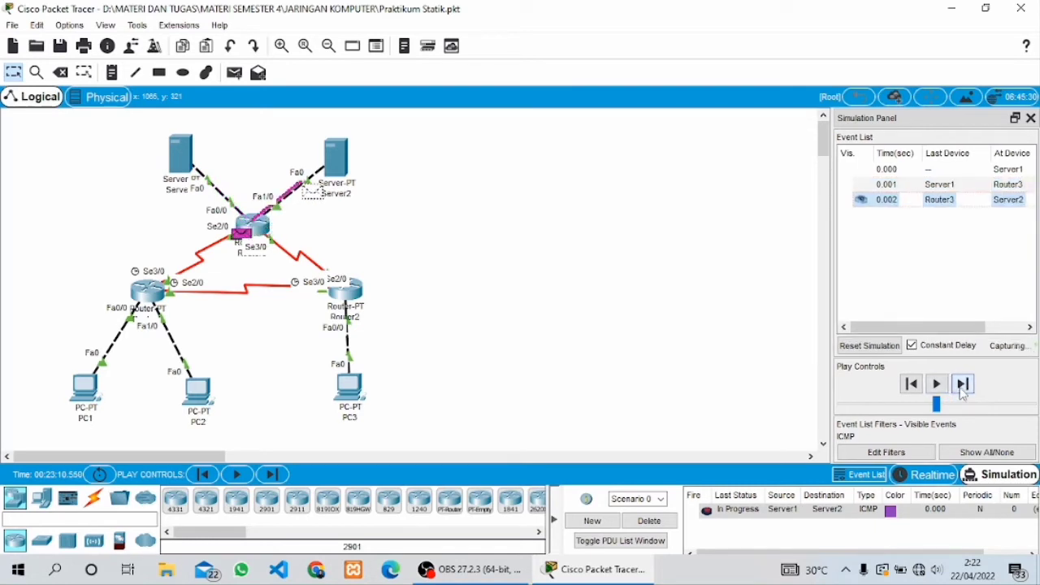
pyautogui.click(962, 389)
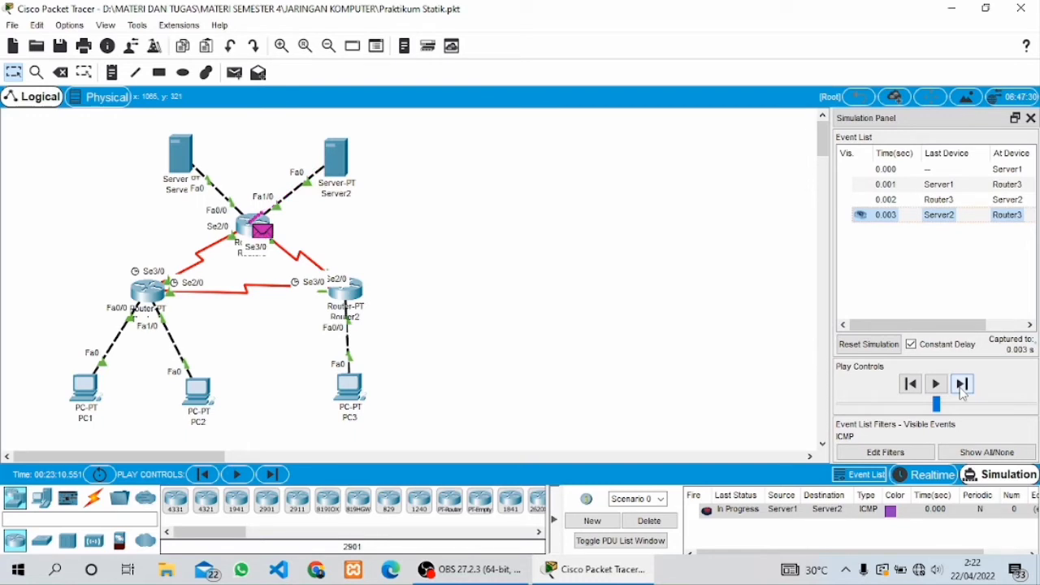
pyautogui.click(962, 388)
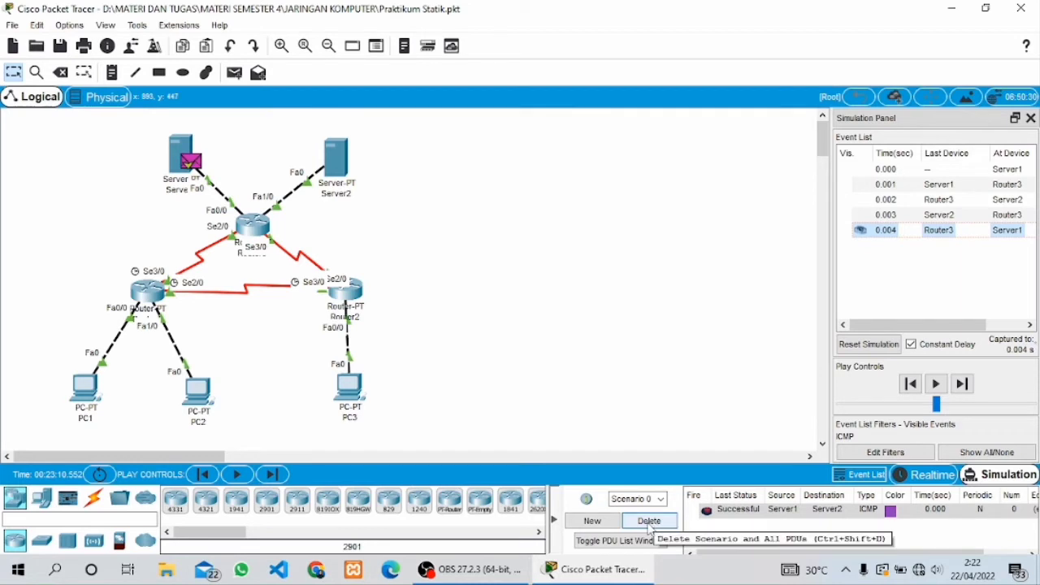
pyautogui.click(650, 520)
# - Test a simple PDU from Server1 to PC1 event by event through Router3 and Router1 and back, and delete the scenario
pyautogui.click(233, 73)
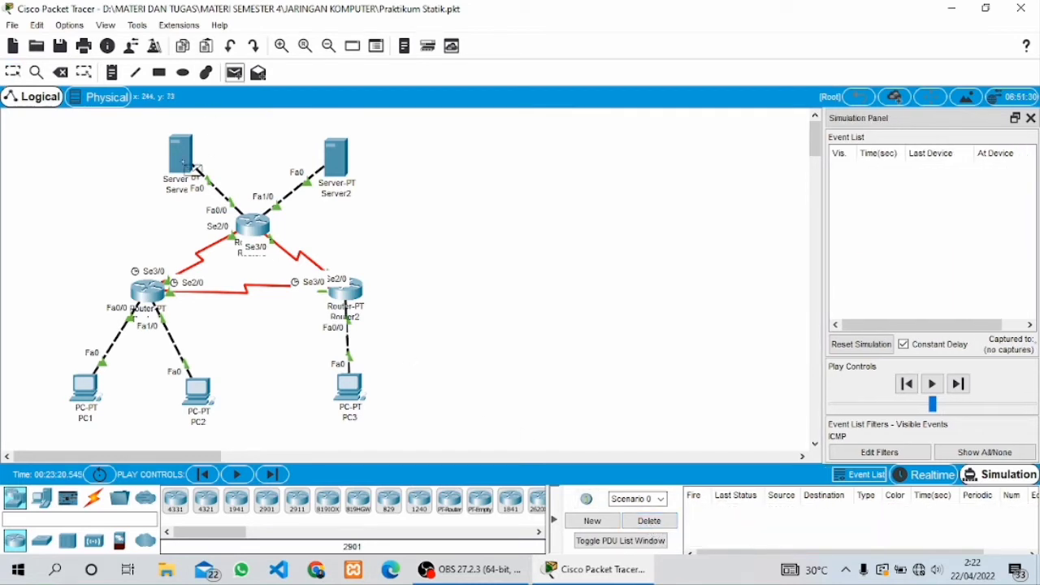
pyautogui.click(189, 162)
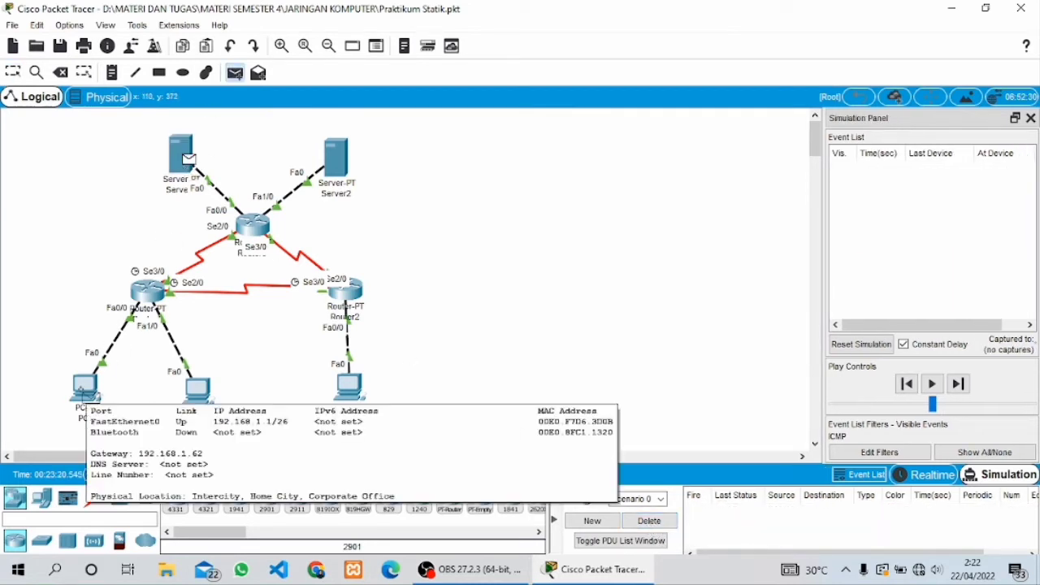
pyautogui.click(99, 396)
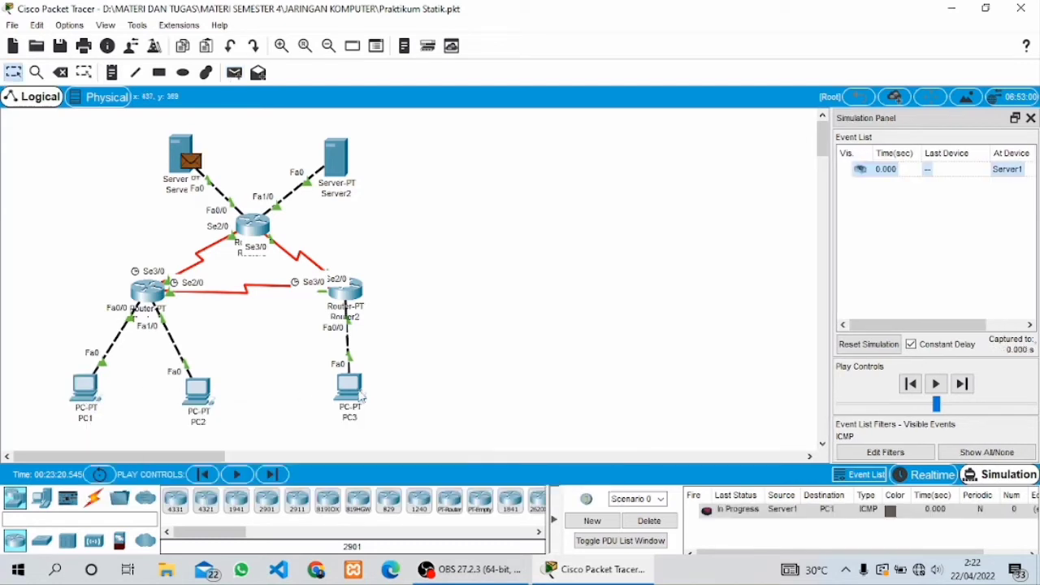
pyautogui.click(963, 387)
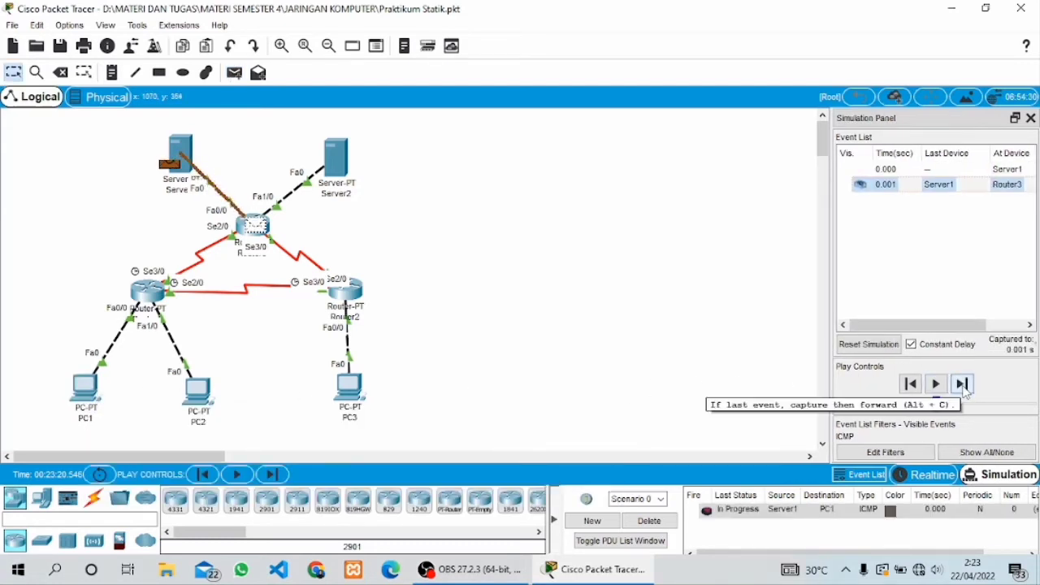
pyautogui.click(965, 392)
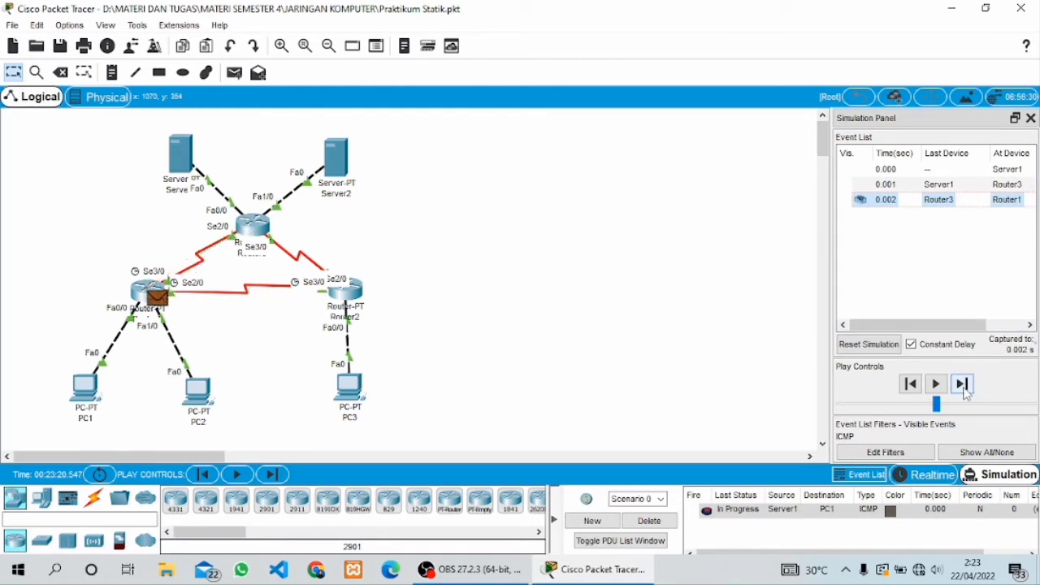
pyautogui.click(963, 385)
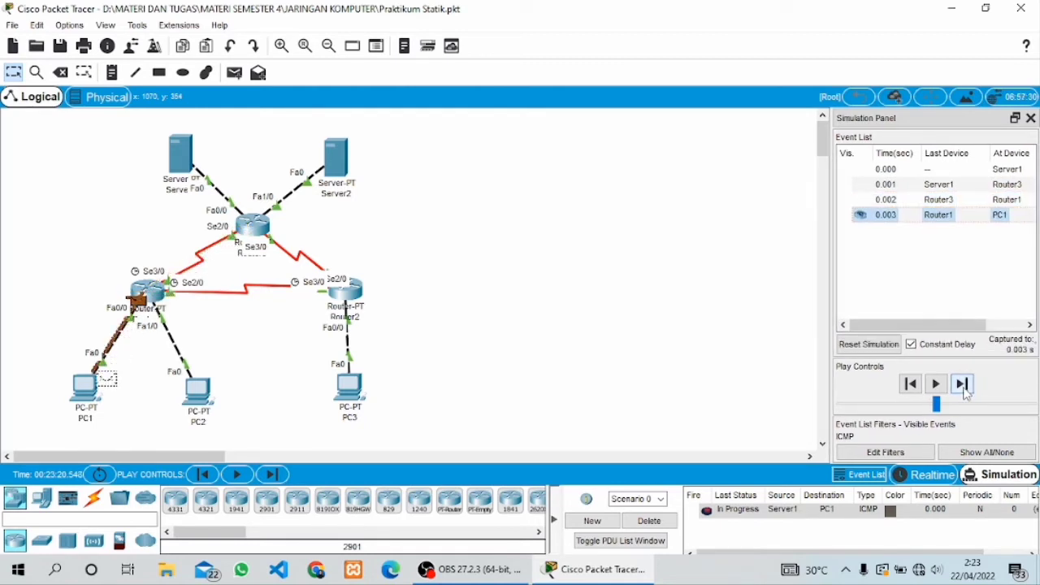
pyautogui.click(963, 388)
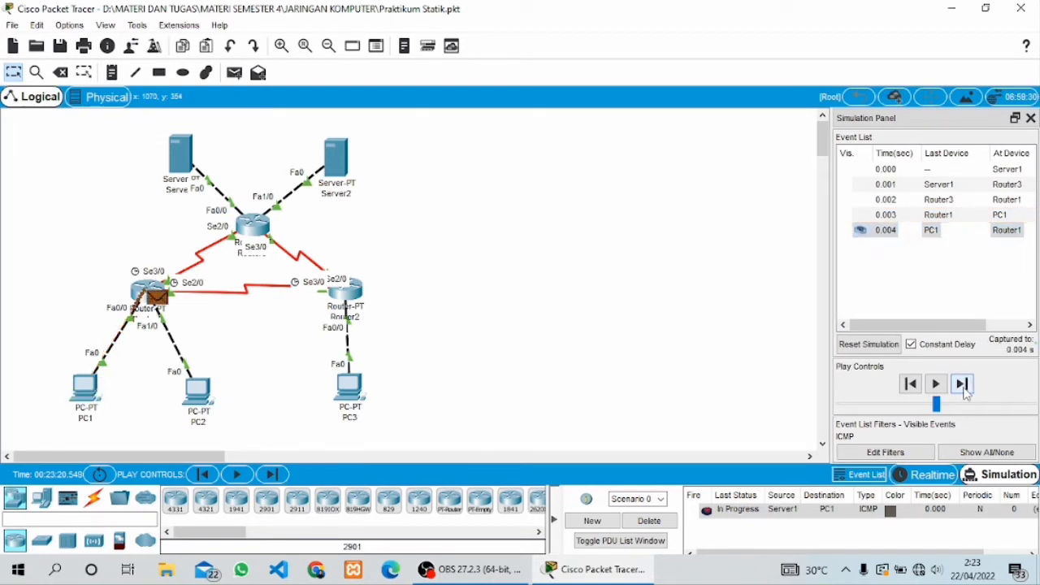
pyautogui.click(963, 385)
pyautogui.click(964, 387)
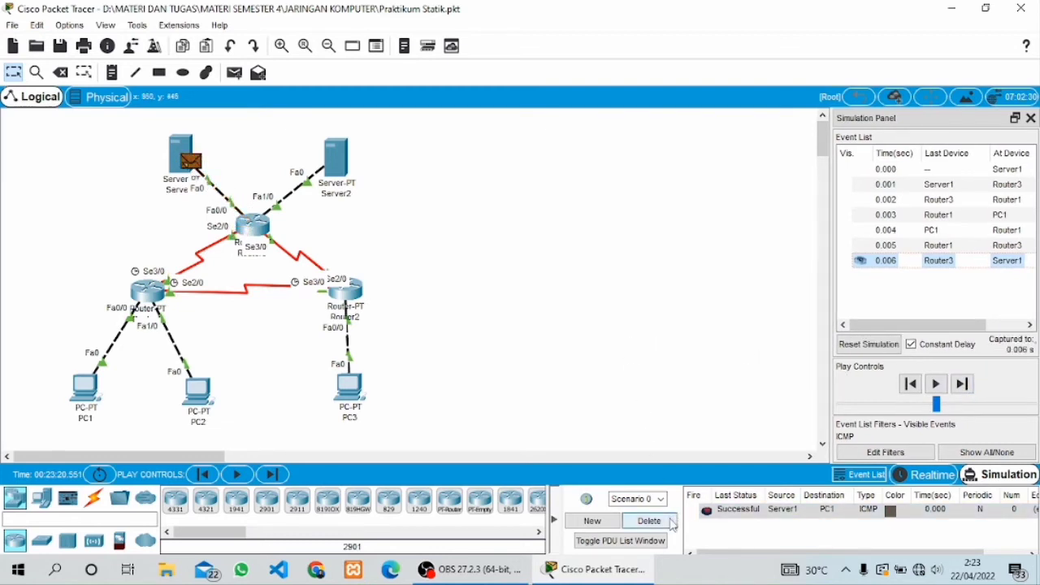
pyautogui.click(672, 524)
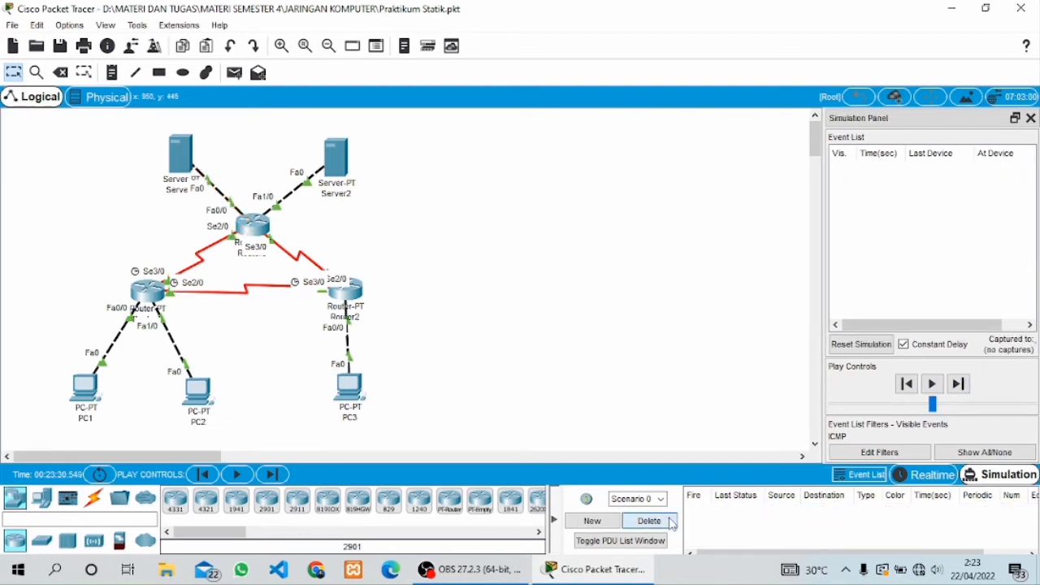
# - Test a simple PDU from Server1 to PC2 event by event through Router3 and Router1 and back, and delete the scenario
pyautogui.click(236, 73)
pyautogui.click(180, 154)
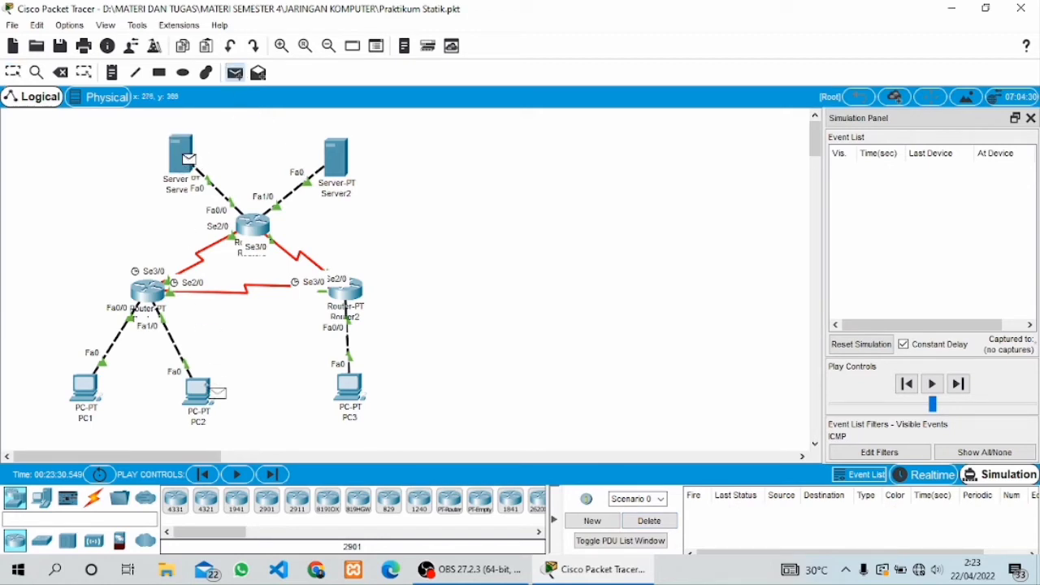
pyautogui.click(208, 390)
pyautogui.click(962, 385)
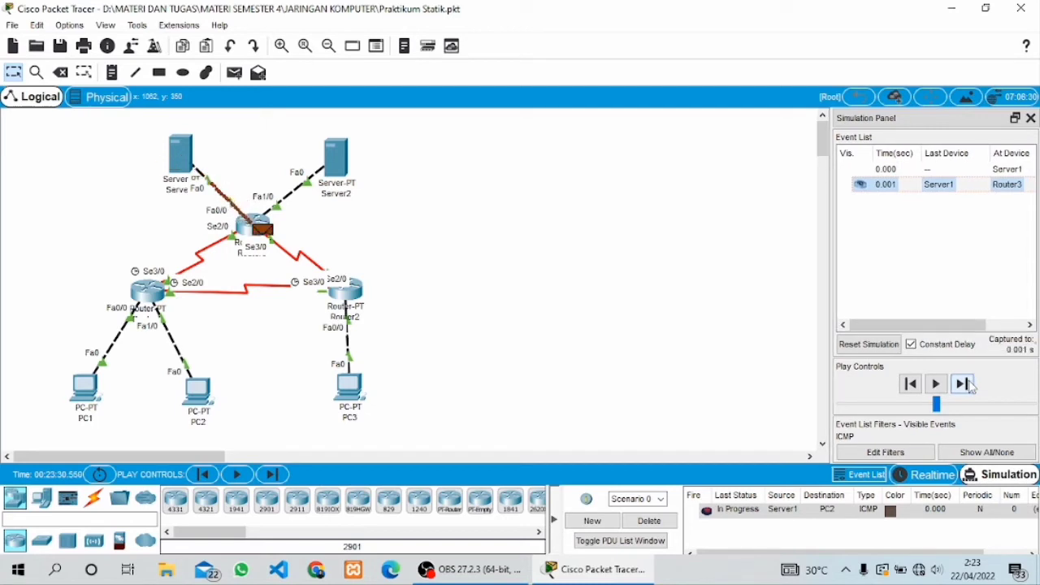
pyautogui.click(962, 384)
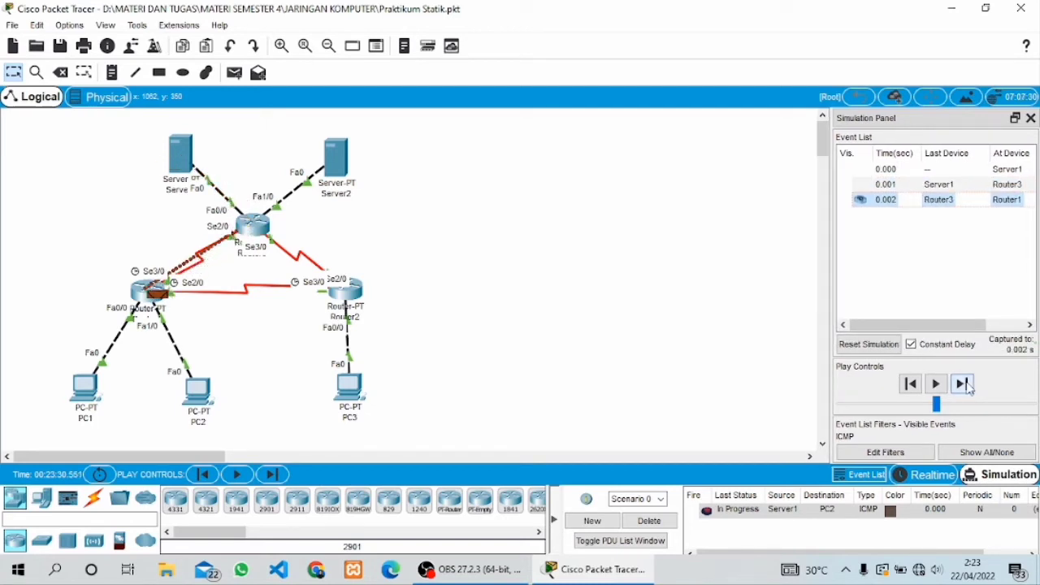
pyautogui.click(963, 385)
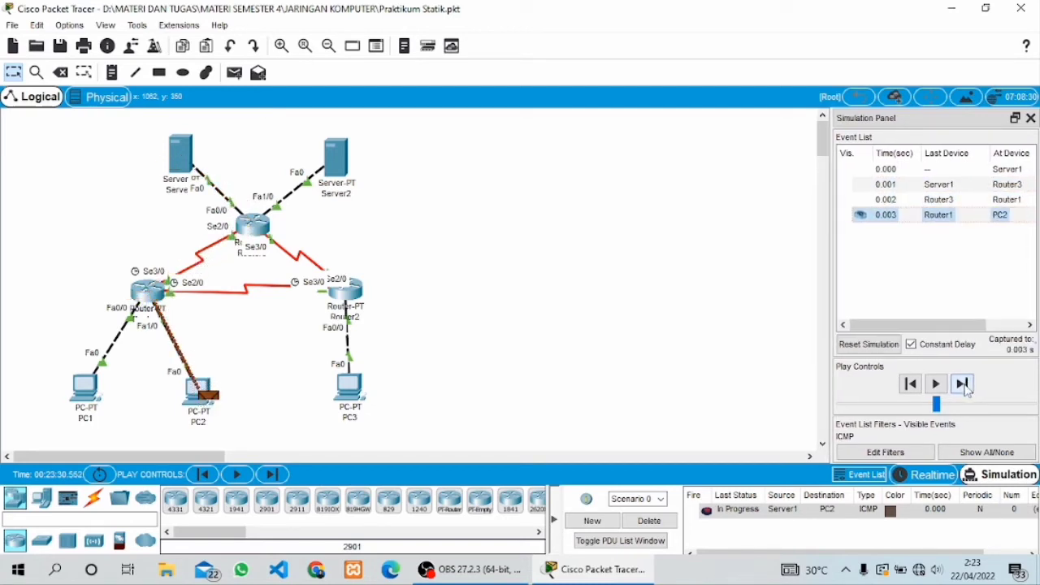
pyautogui.click(963, 384)
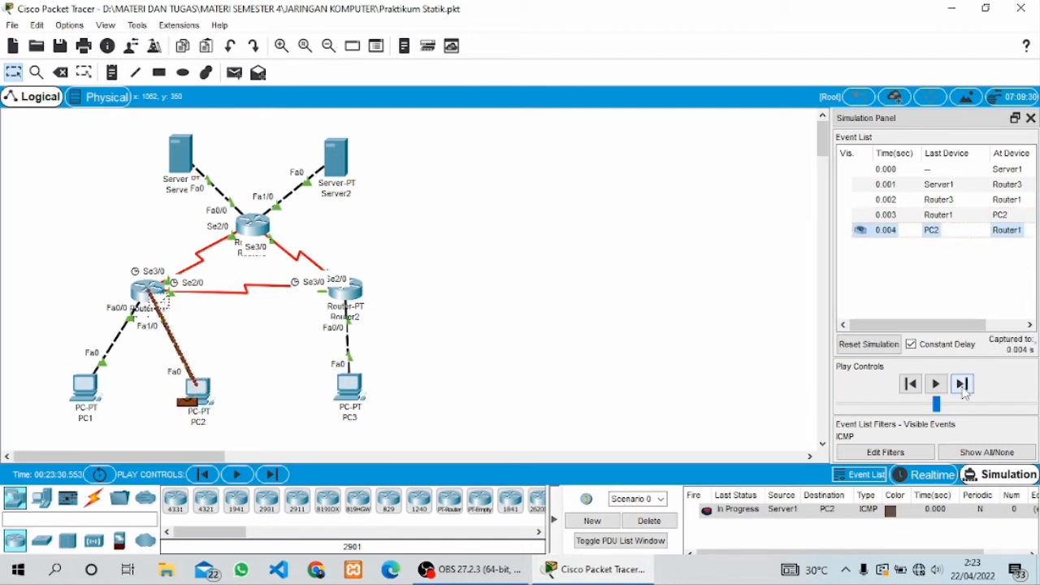
pyautogui.click(962, 384)
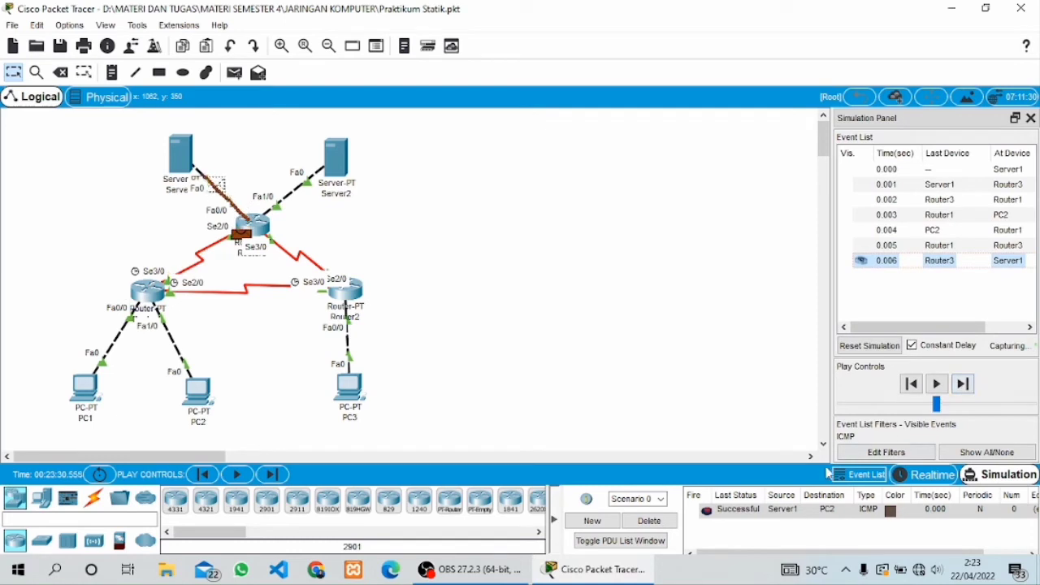
pyautogui.click(649, 521)
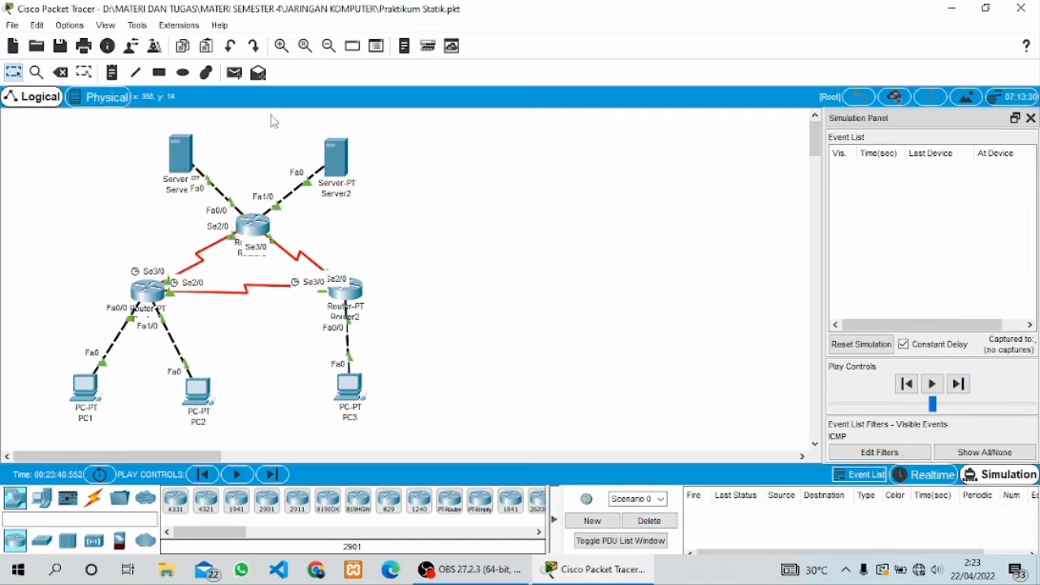
# - Test a simple PDU from Server1 to PC3 event by event through Router3 and Router2 and back, and delete the scenario
pyautogui.click(235, 74)
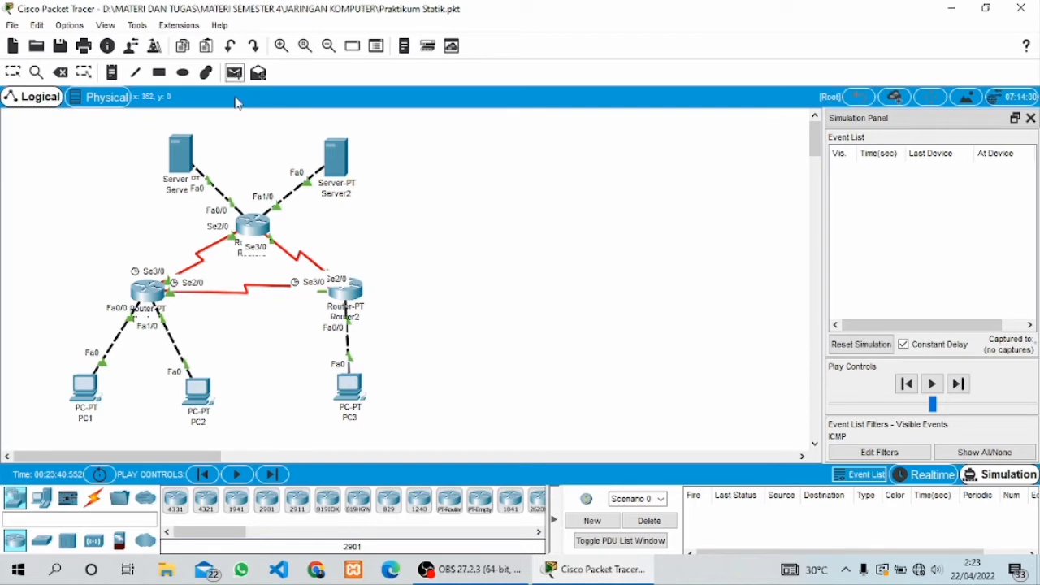
pyautogui.click(183, 156)
pyautogui.click(351, 387)
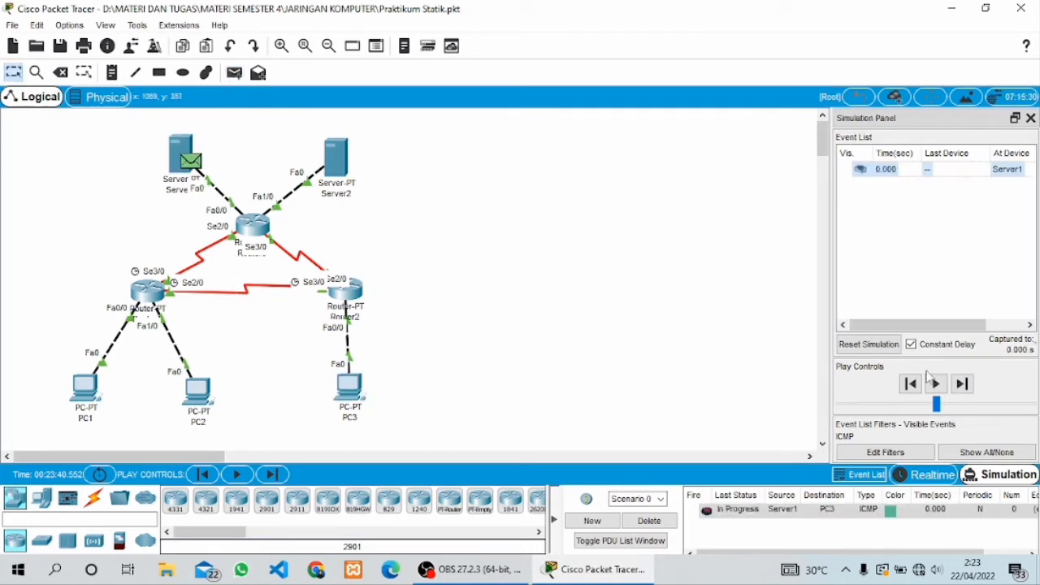
pyautogui.click(961, 385)
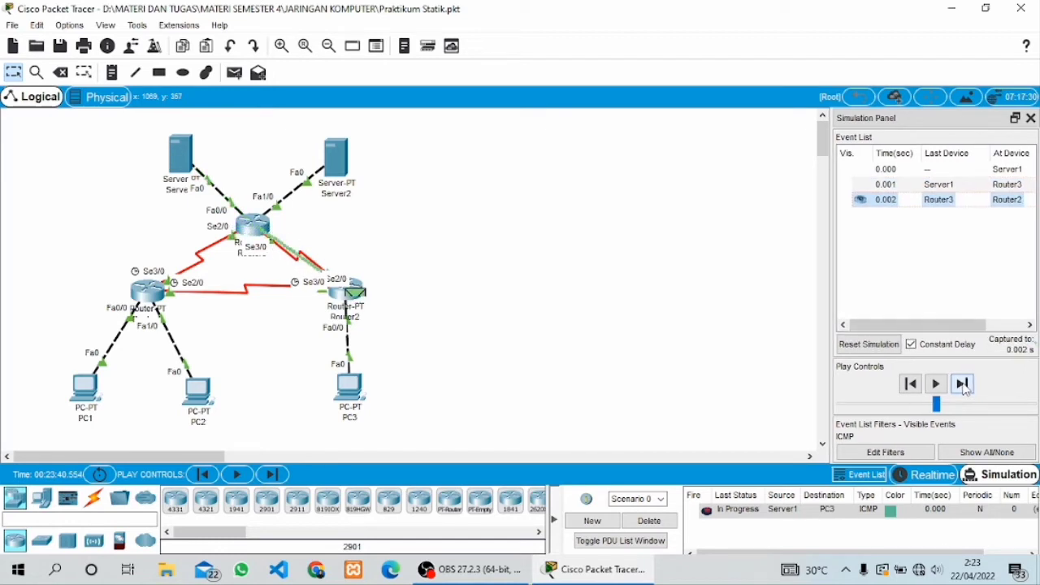
pyautogui.click(962, 384)
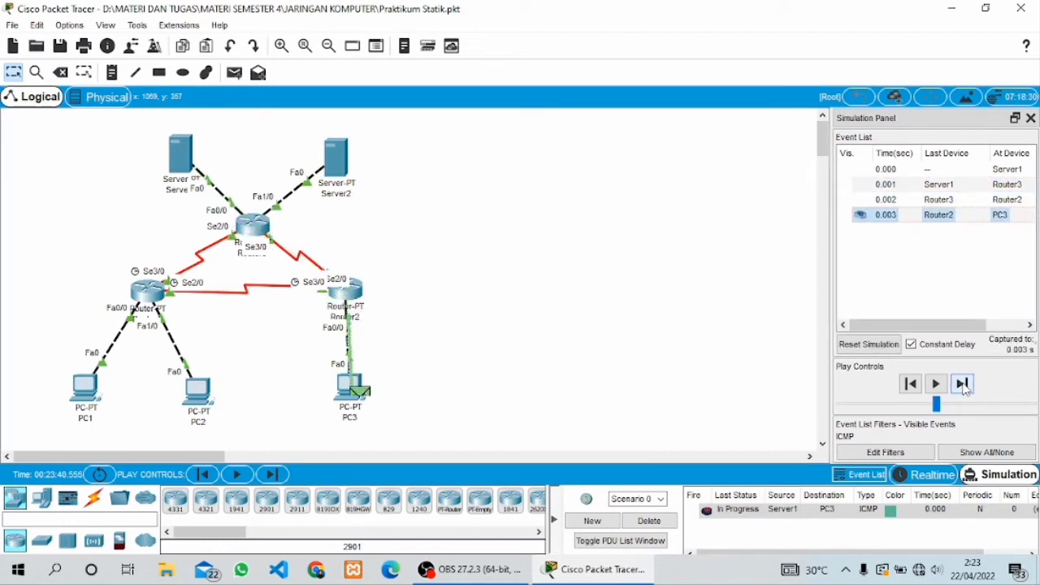
pyautogui.click(962, 384)
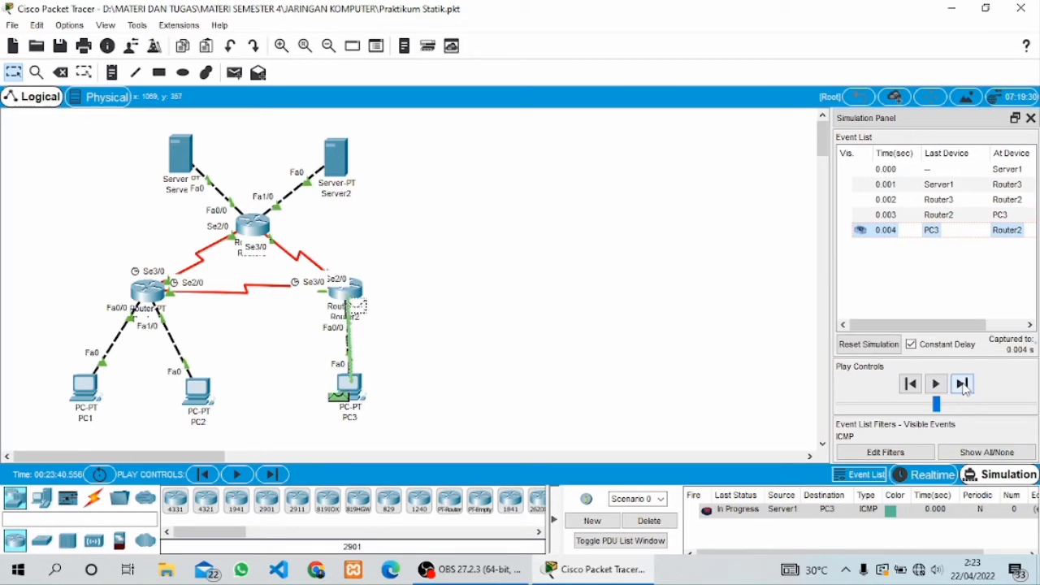
pyautogui.click(964, 386)
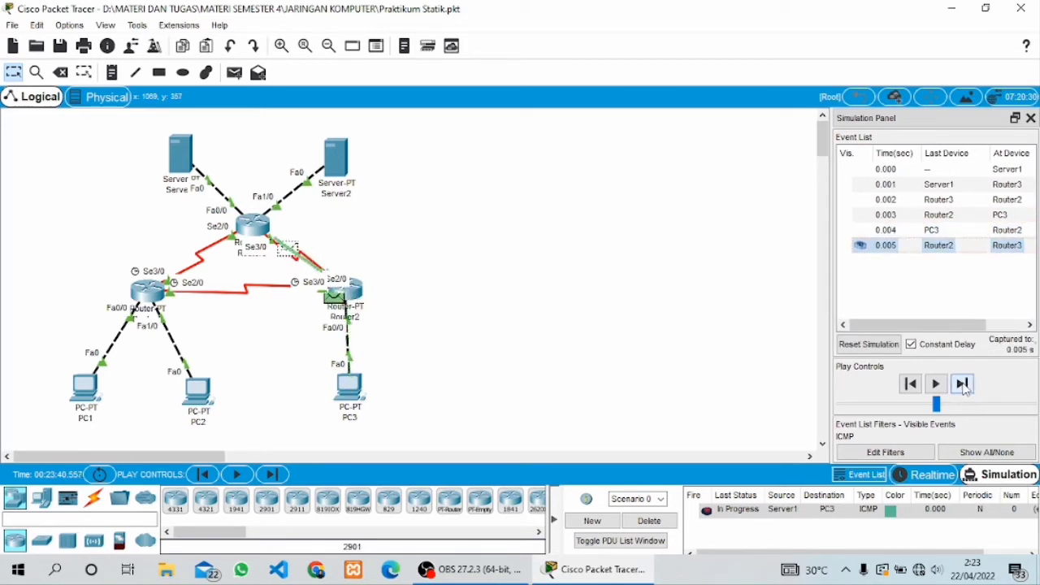
pyautogui.click(964, 387)
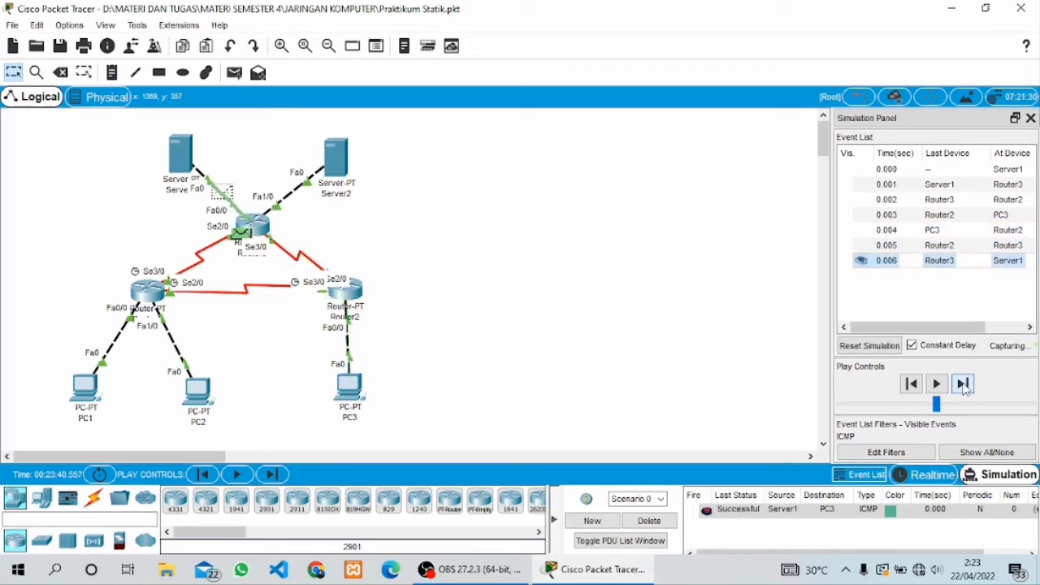
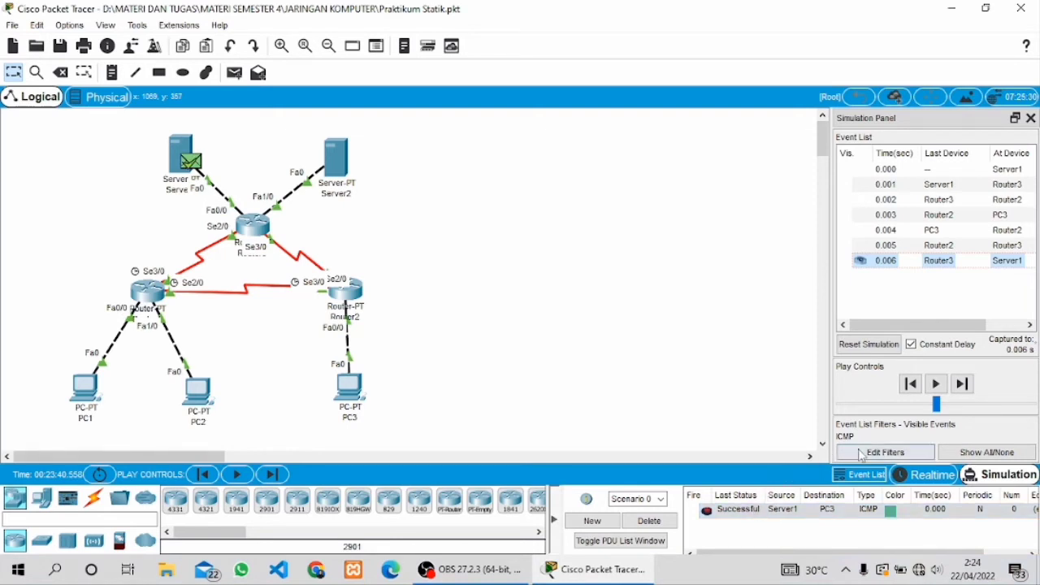
pyautogui.click(907, 486)
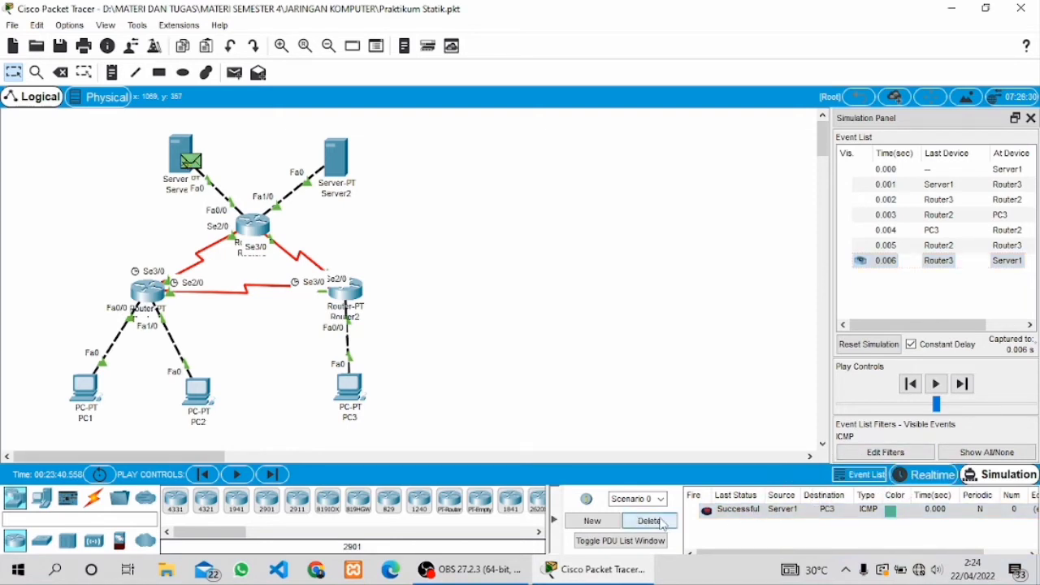
# - Return to Realtime mode and open PC1's Command Prompt, moving its window clear of the network topology
pyautogui.click(927, 482)
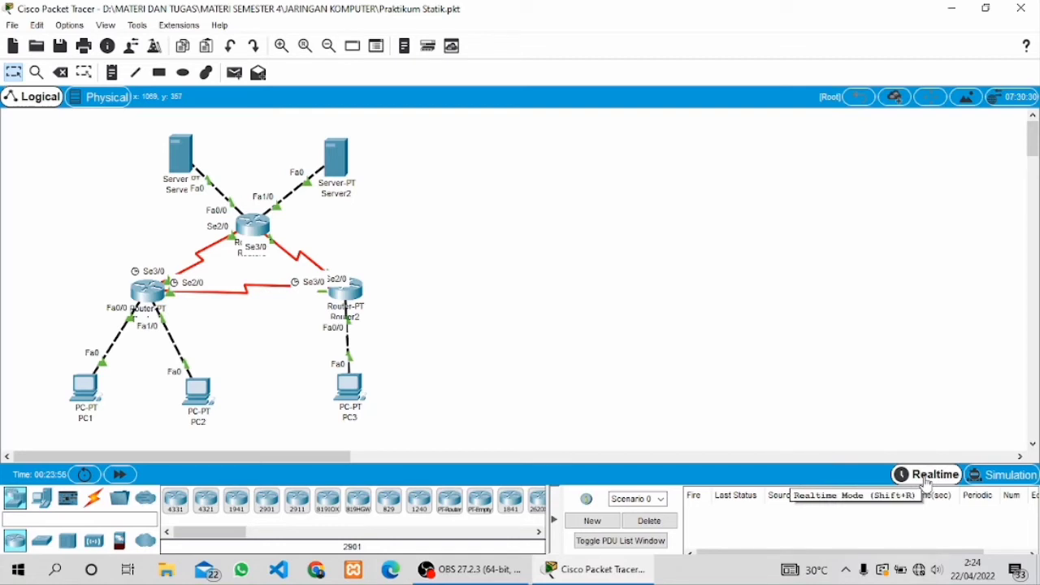
pyautogui.click(91, 396)
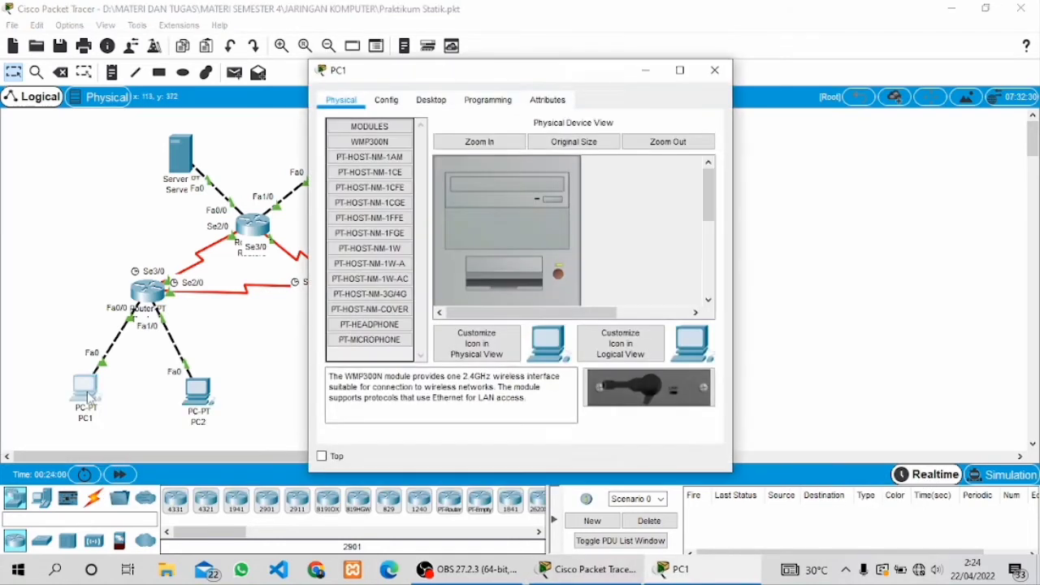
pyautogui.click(432, 99)
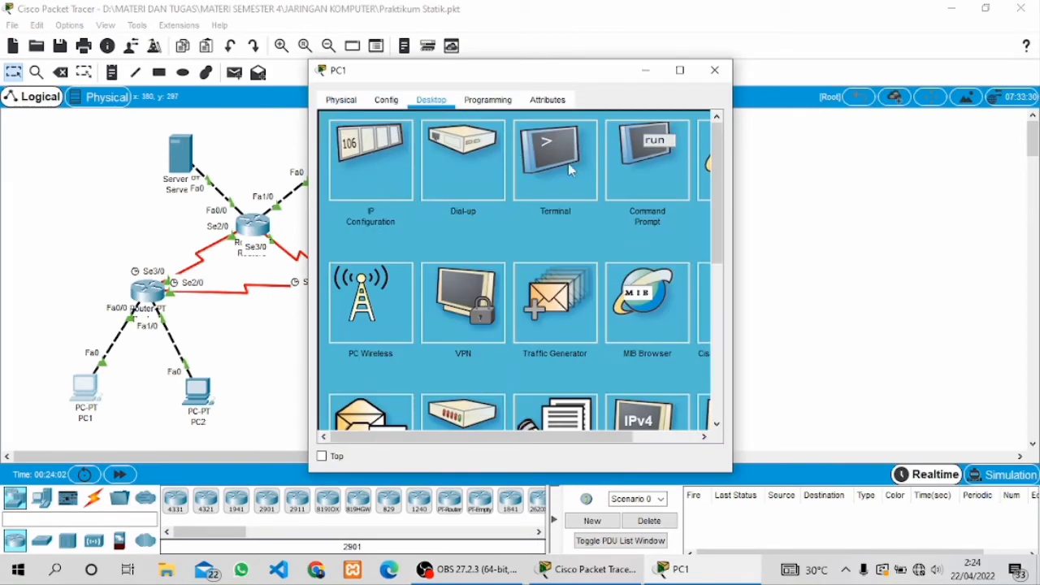
pyautogui.click(648, 163)
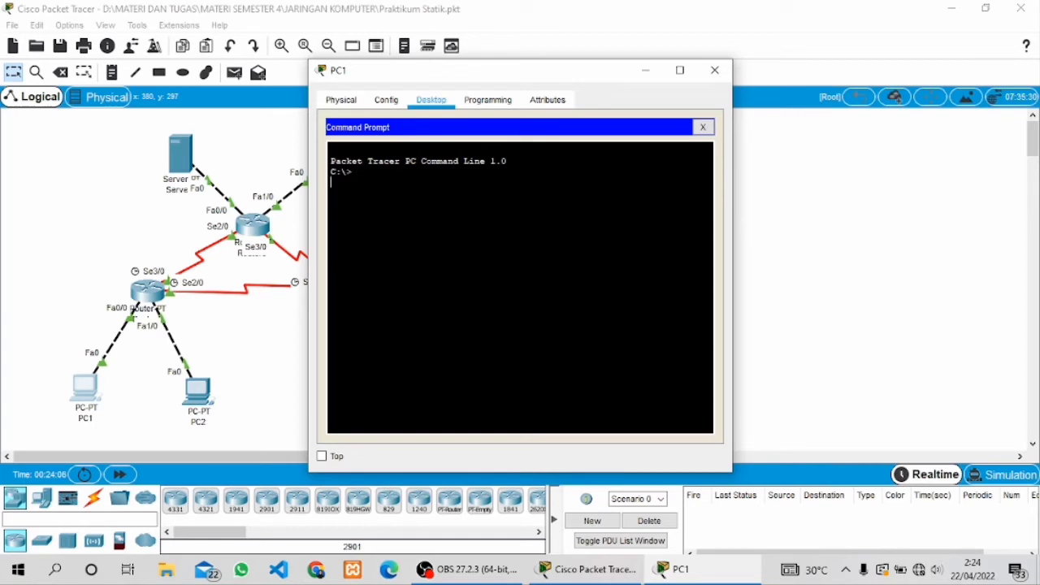
pyautogui.moveTo(586, 79); pyautogui.dragTo(704, 93)
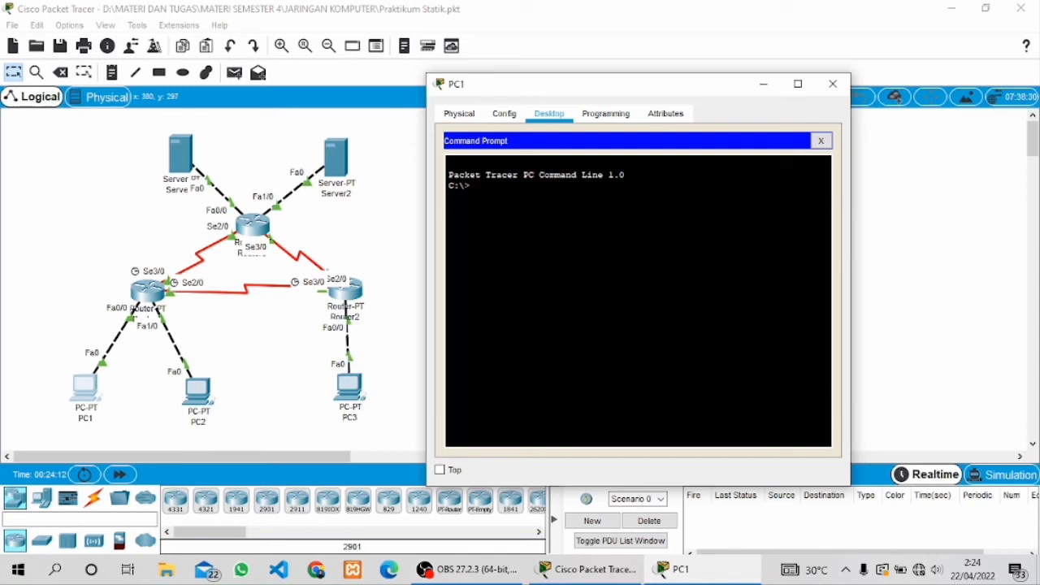
# - Trace the routes from PC1 to 192.168.1.253 and to 192.168.1.65 with tracert
pyautogui.write('tracert 192.168.1.253')
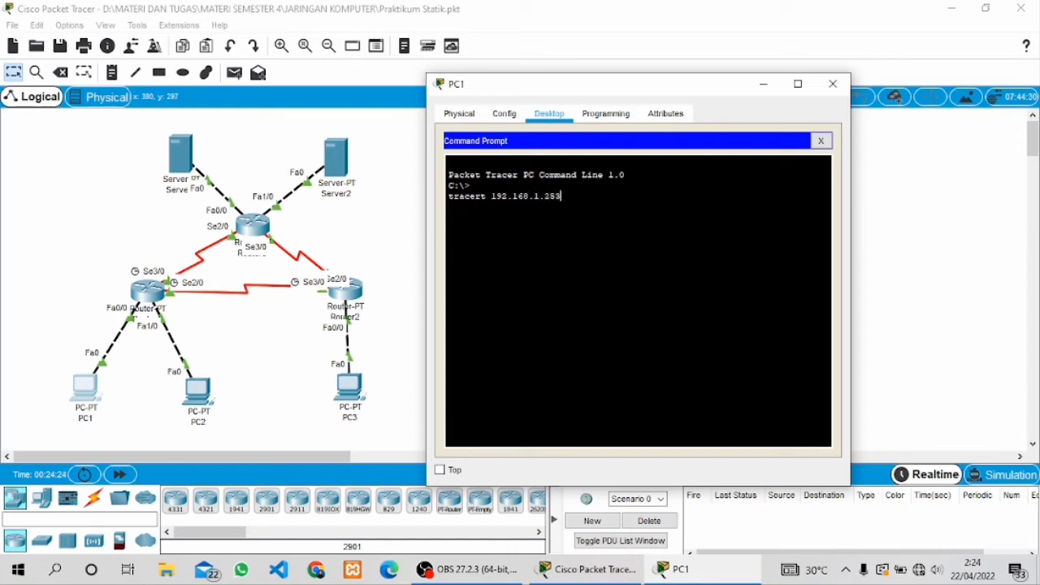
pyautogui.press('Return')
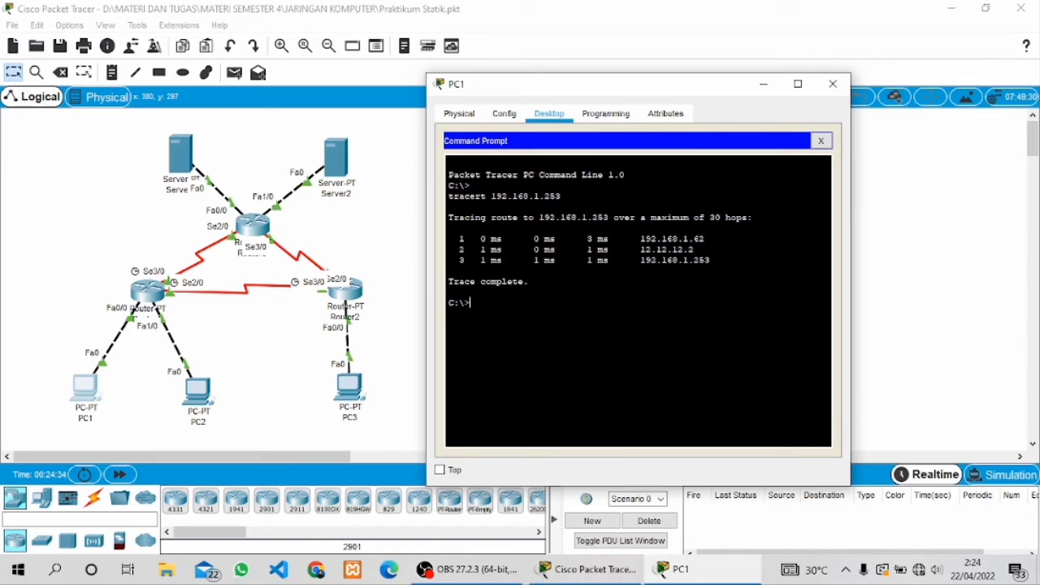
pyautogui.write('tracert 192.168')
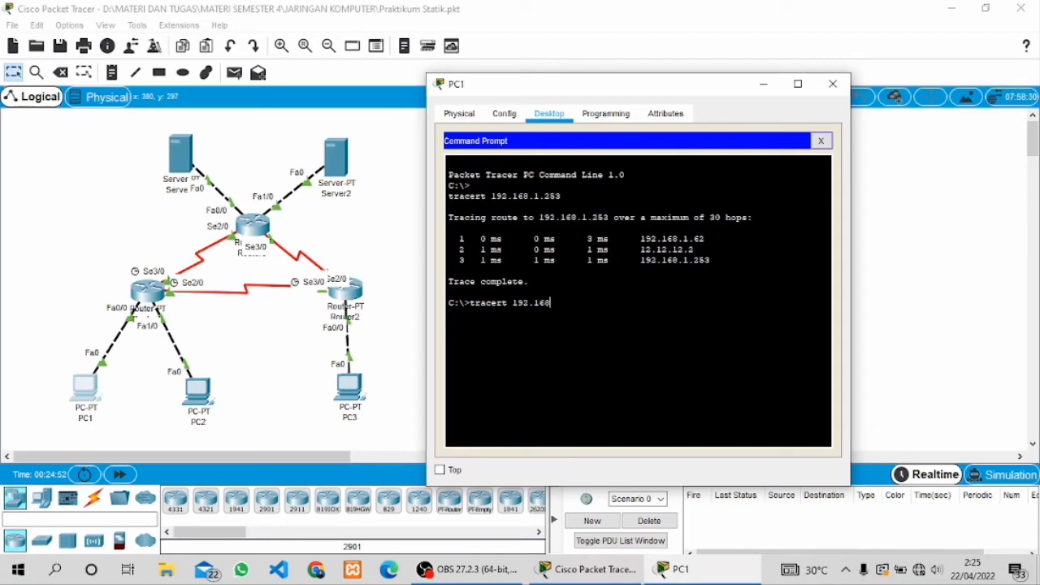
pyautogui.write('.1.65')
pyautogui.press('Return')
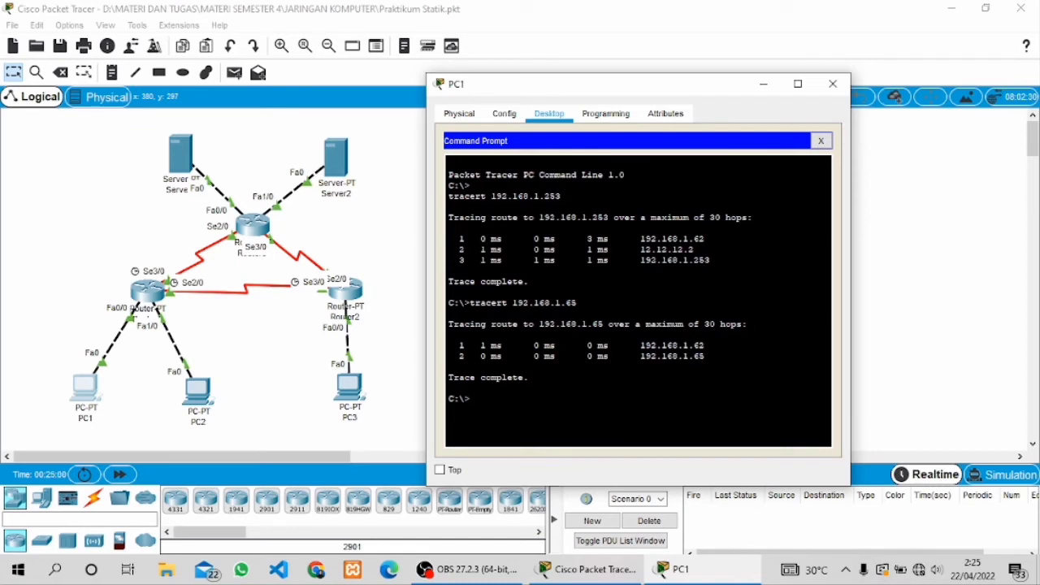
# - Trace the routes from PC1 to 33.33.33.1 and to 43.43.43.1 with tracert, and close PC1's window
pyautogui.write('tracert 33.33.33.1')
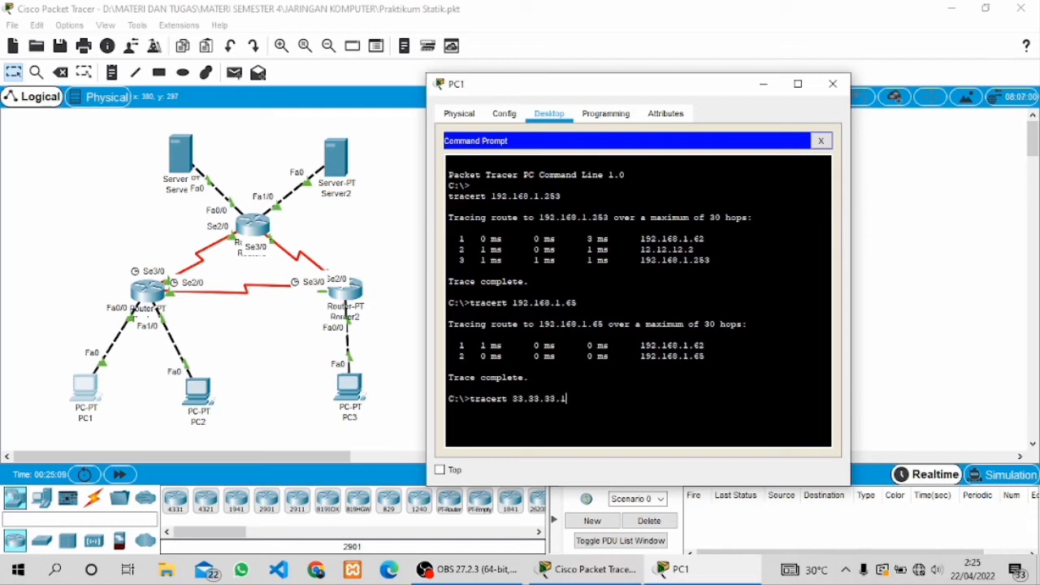
pyautogui.press('Return')
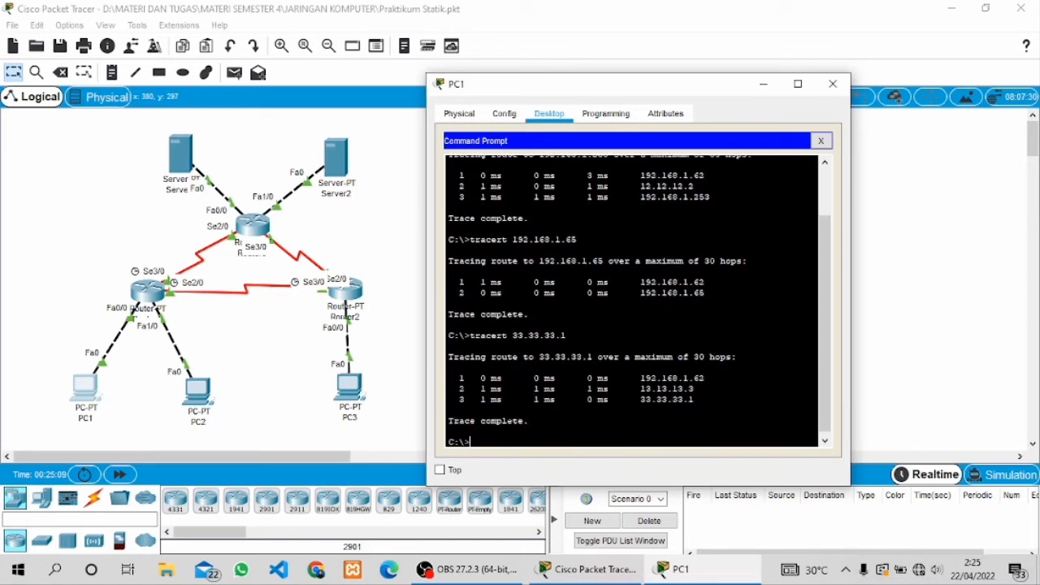
pyautogui.write('tracert 43.4')
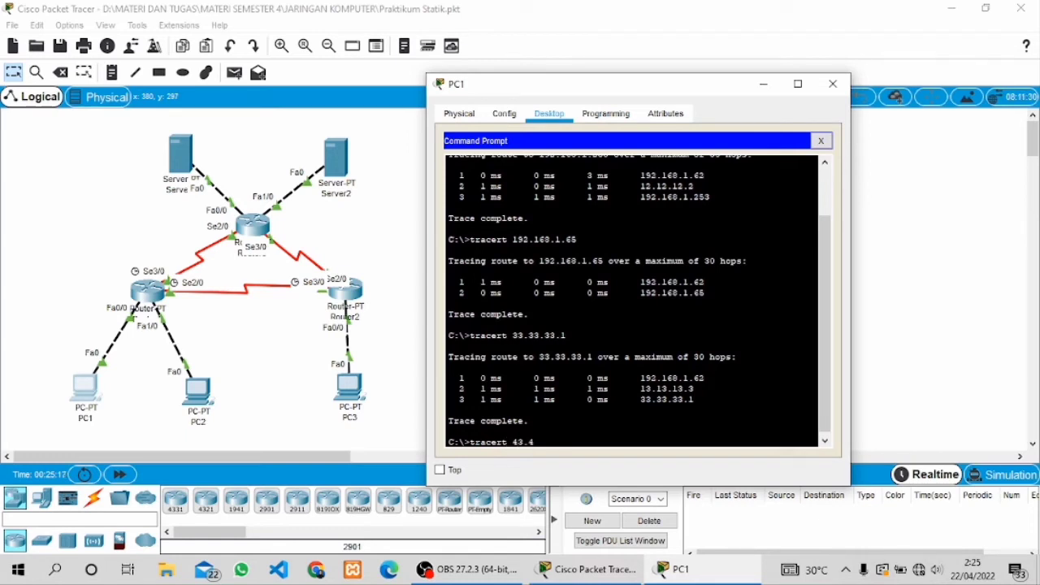
pyautogui.write('3.43')
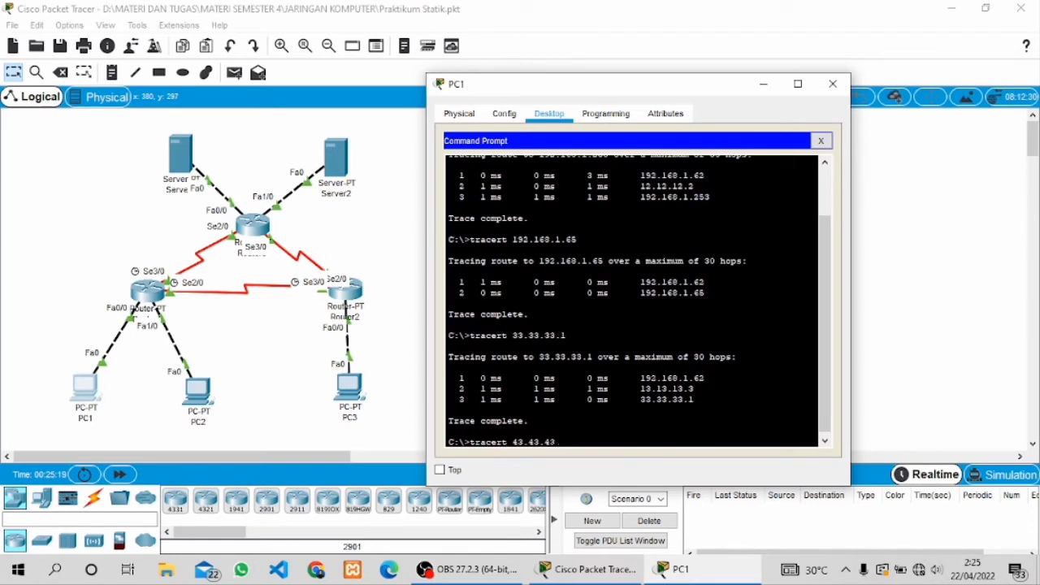
pyautogui.write('.1')
pyautogui.press('Return')
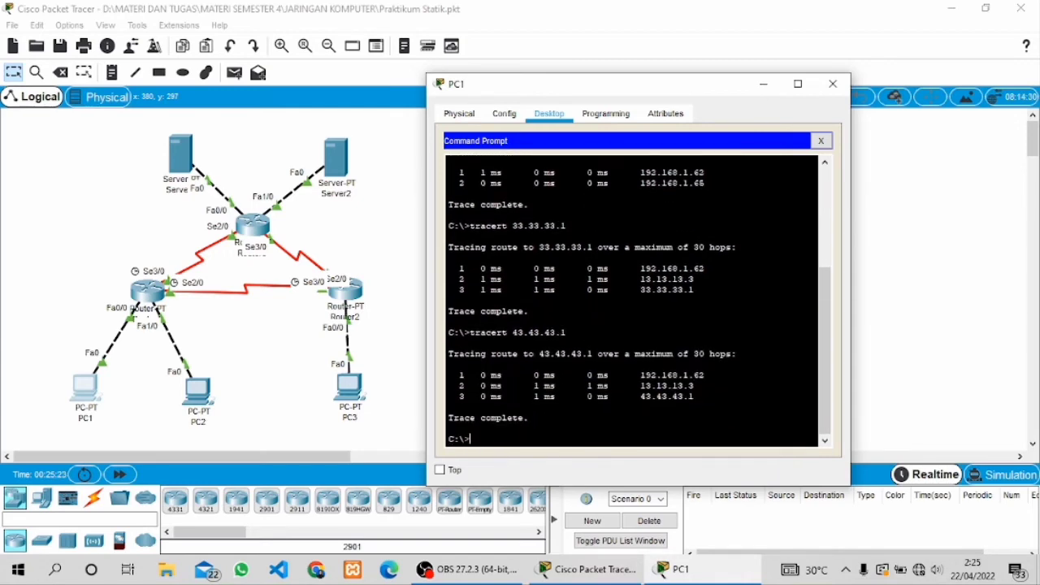
pyautogui.click(832, 84)
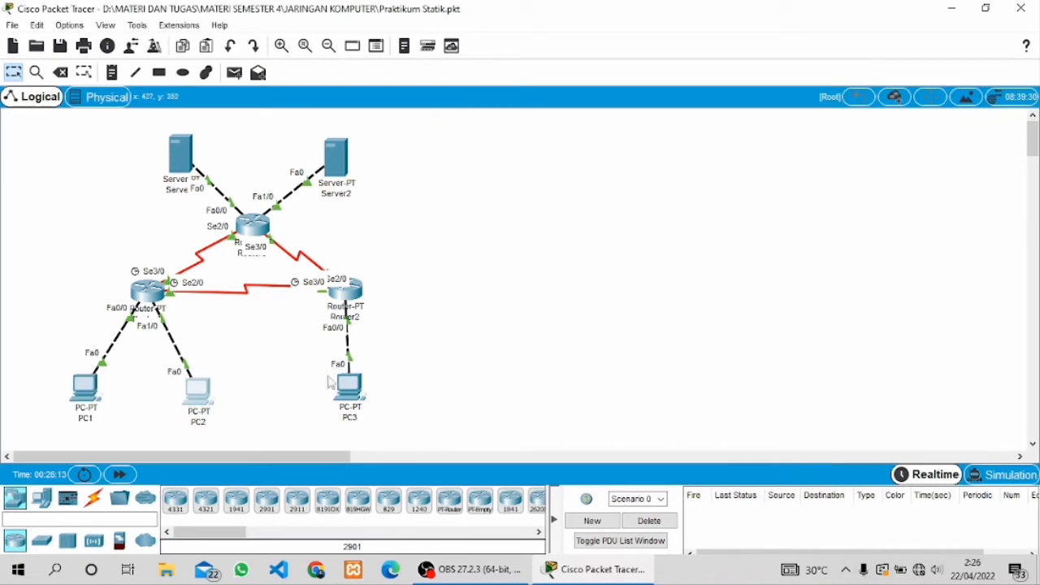
# - Open PC3's Command Prompt, moving its window clear of the network topology
pyautogui.click(357, 394)
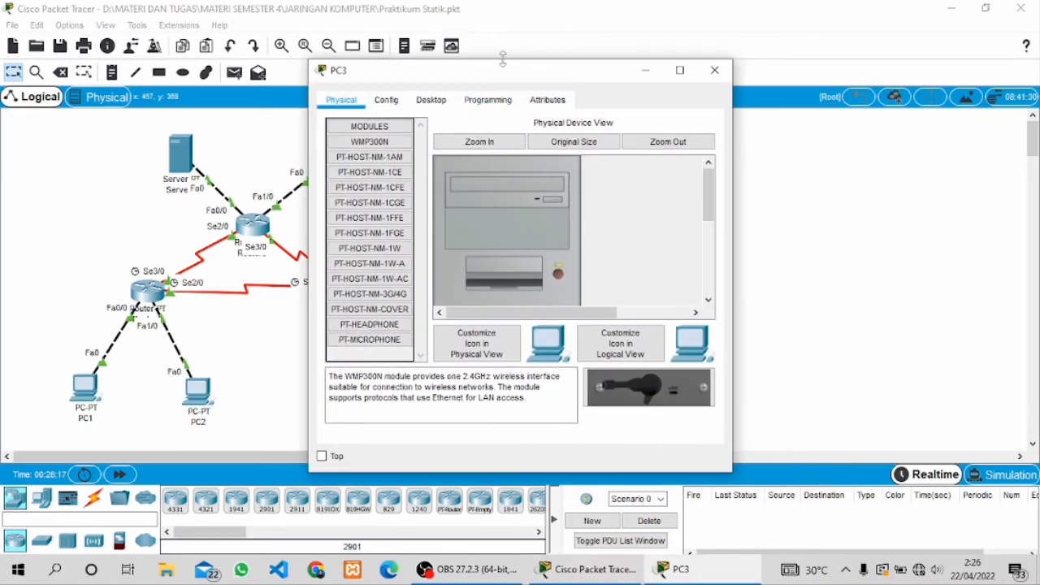
pyautogui.moveTo(505, 73); pyautogui.dragTo(582, 69)
pyautogui.click(512, 94)
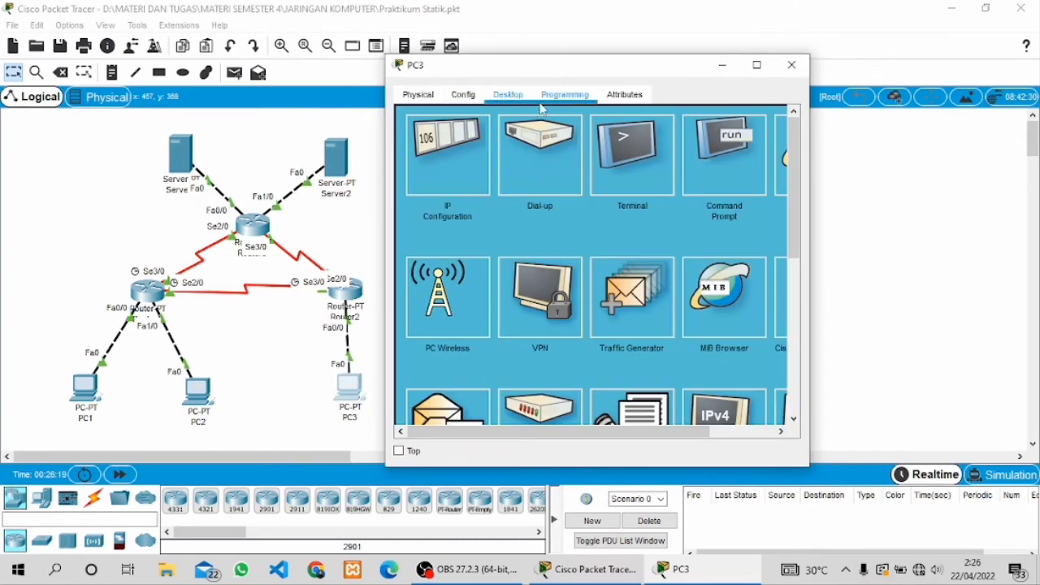
pyautogui.click(725, 156)
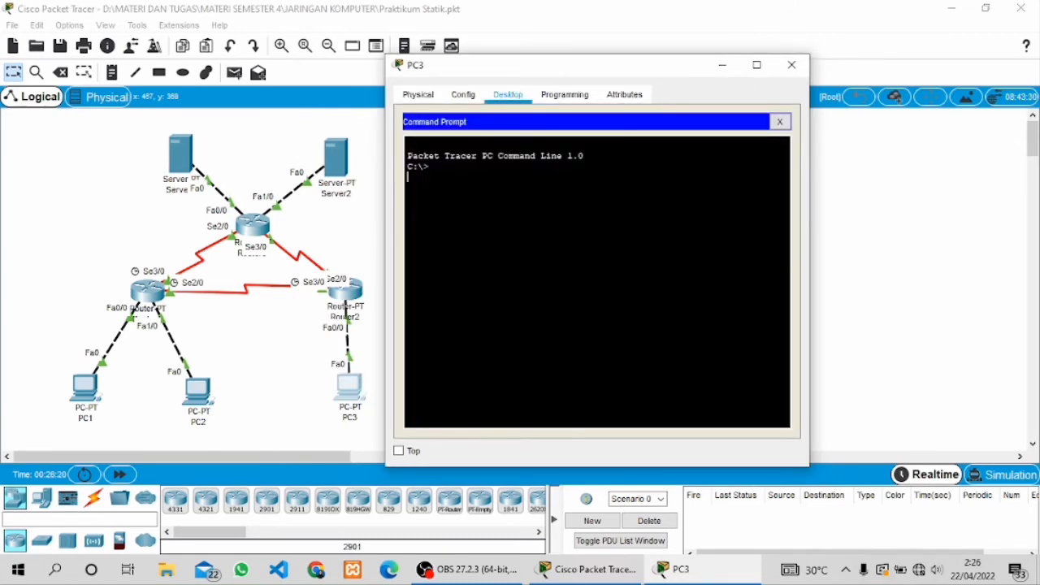
# - Trace the routes from PC3 to 192.168.1.1 and to 192.168.1.65 with tracert
pyautogui.write('tracert 192.168.1.1')
pyautogui.press('Return')
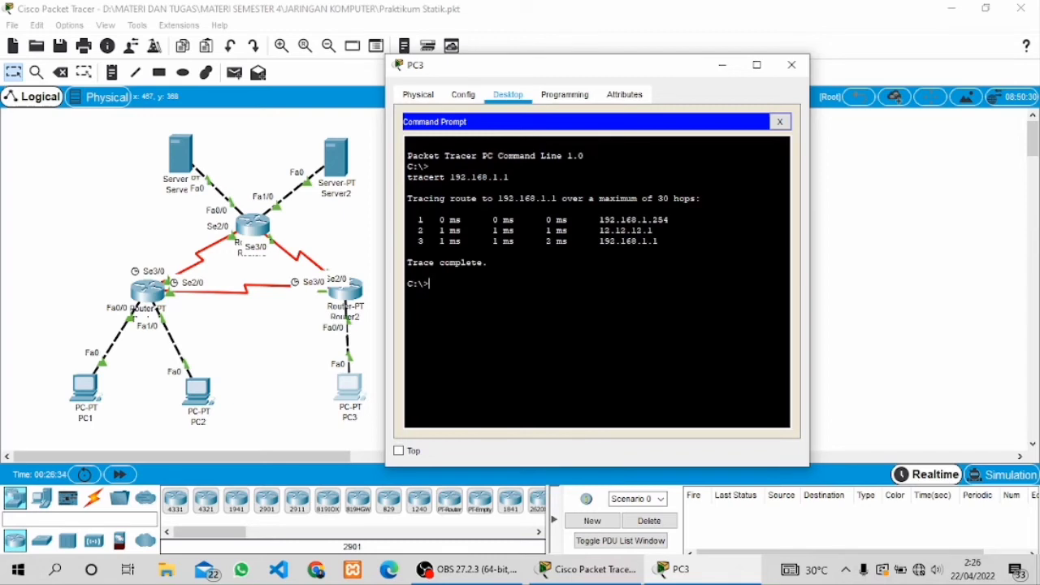
pyautogui.write('tracert 192.168.1.65')
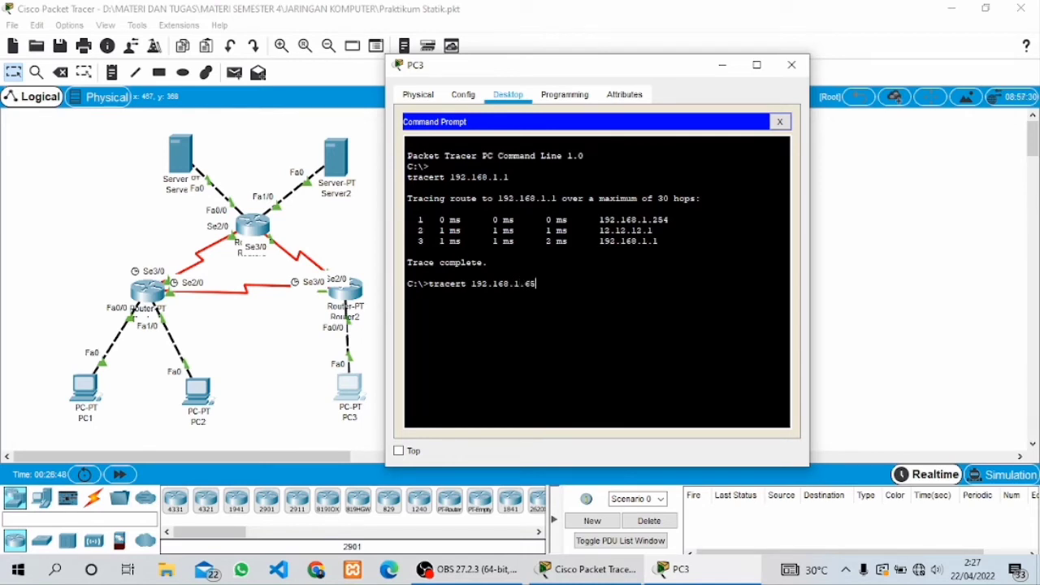
pyautogui.press('Return')
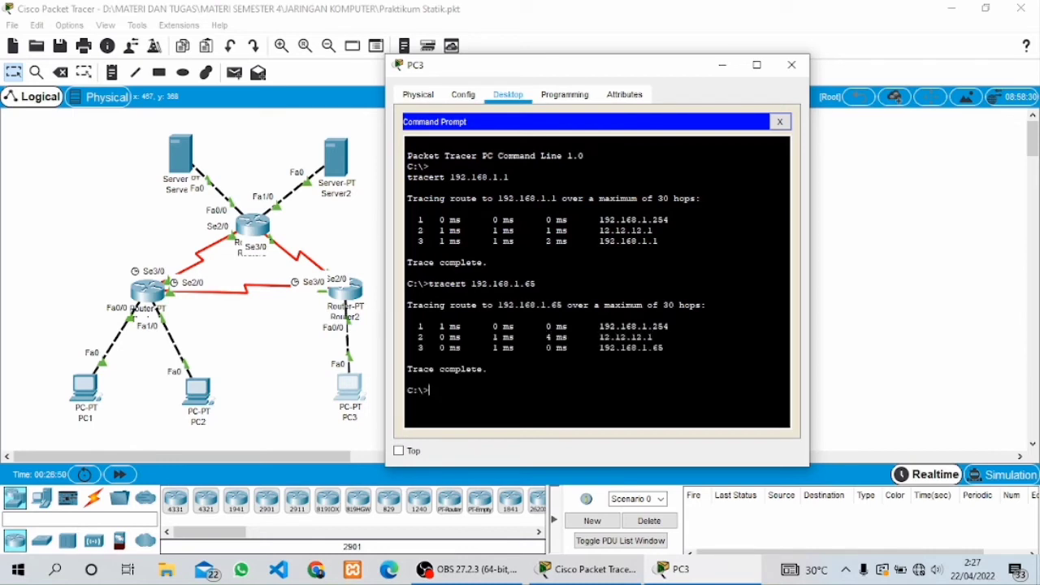
# - Trace the routes from PC3 to 33.33.33.1 and to 43.43.43.1 with tracert, and close PC3's window
pyautogui.write('tracet')
pyautogui.write(' 33')
pyautogui.press('BackSpace')
pyautogui.press('BackSpace')
pyautogui.press('BackSpace')
pyautogui.press('BackSpace')
pyautogui.press('BackSpace')
pyautogui.write('rt 33.33.33.1')
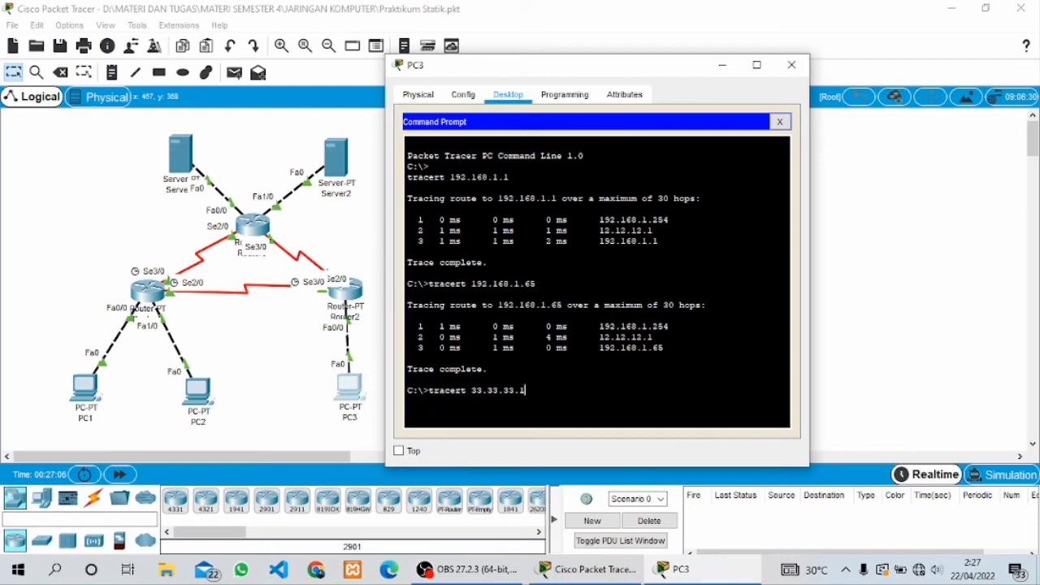
pyautogui.press('Return')
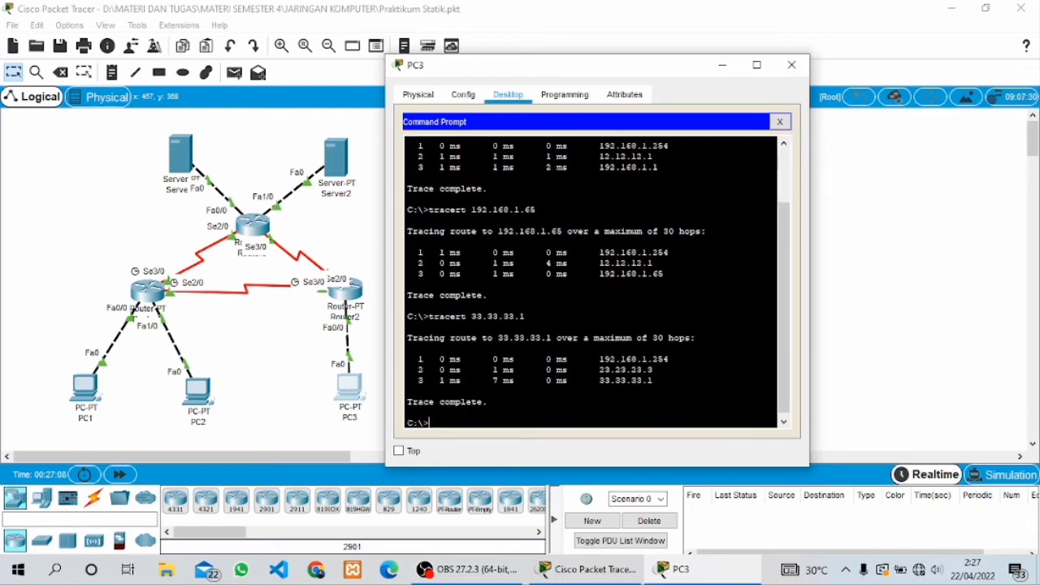
pyautogui.write('tracert 43.43.43.1')
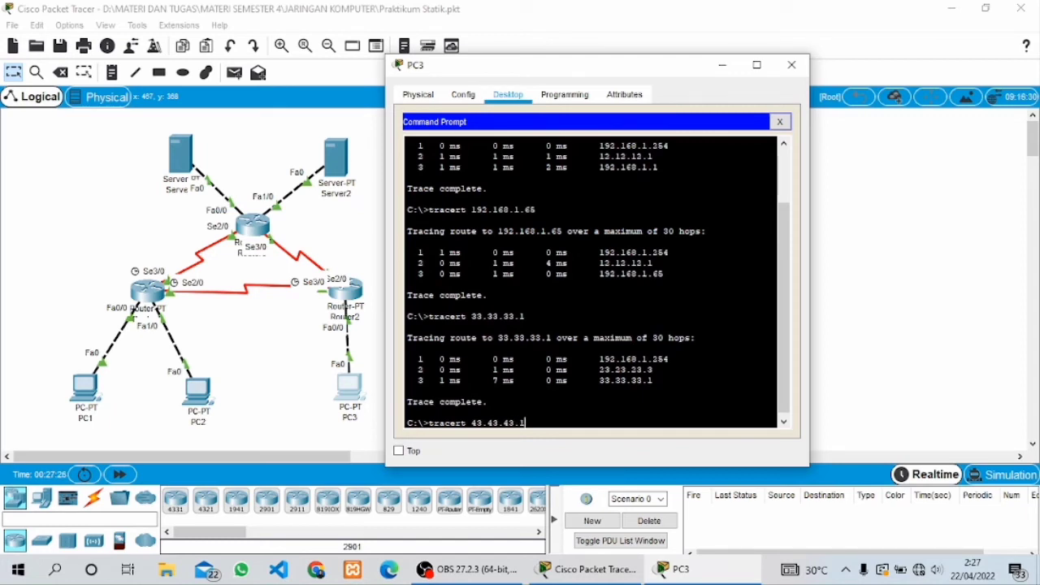
pyautogui.press('Return')
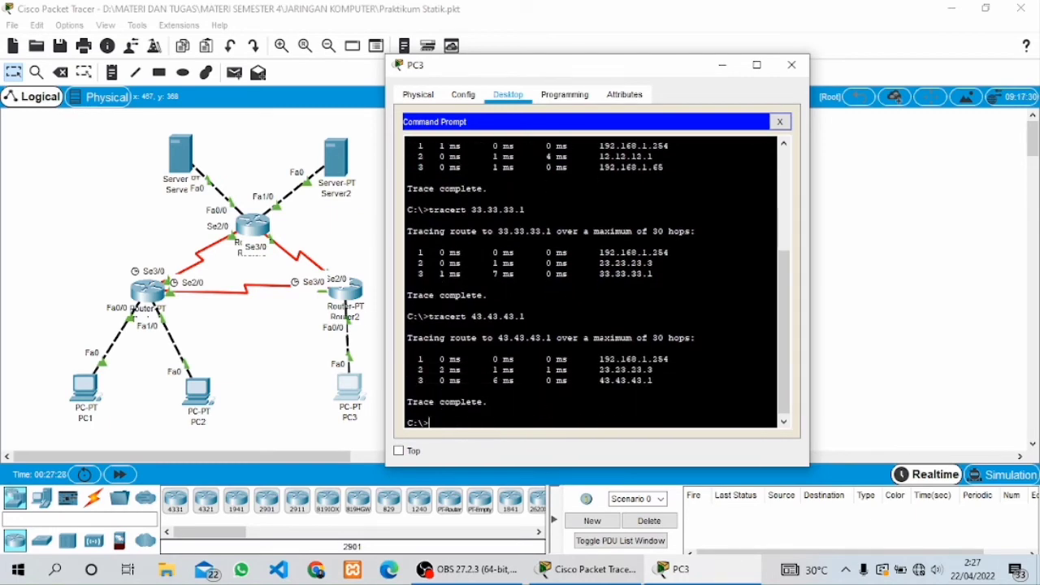
pyautogui.click(792, 67)
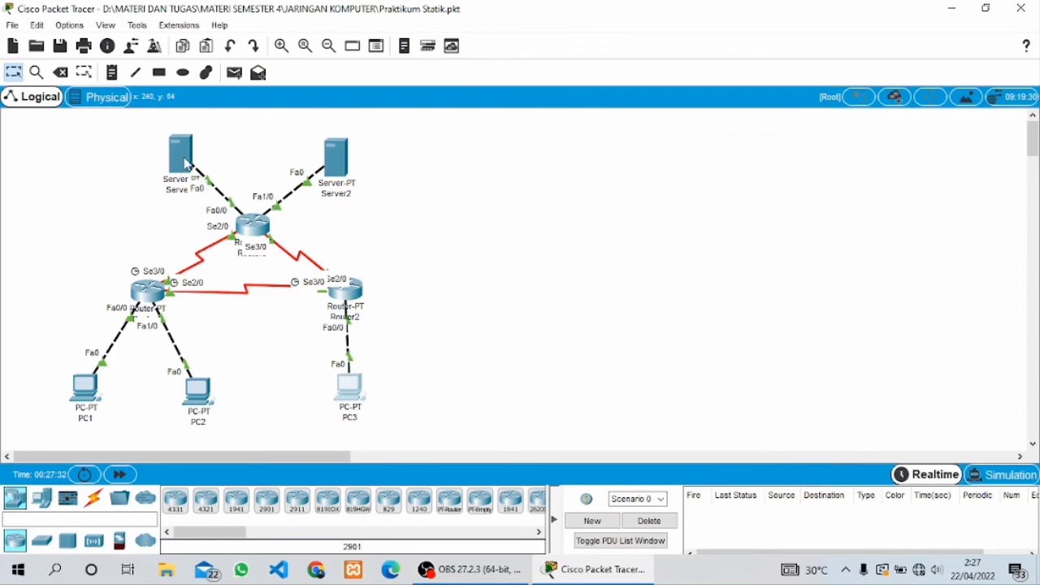
# - Open Server1's Command Prompt, begin a tracert command and move the window clear of the network topology
pyautogui.click(182, 156)
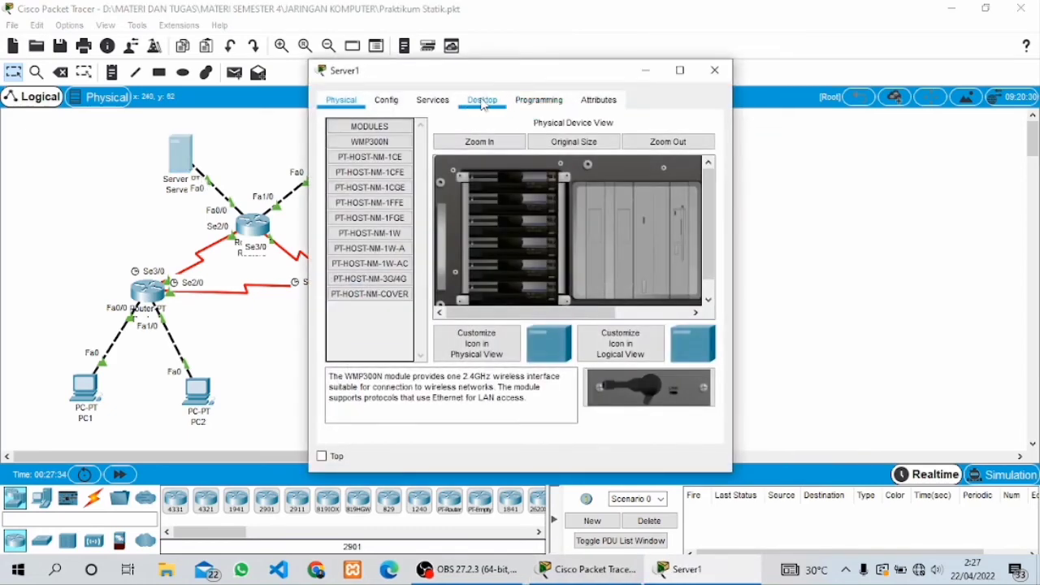
pyautogui.click(483, 101)
pyautogui.click(573, 165)
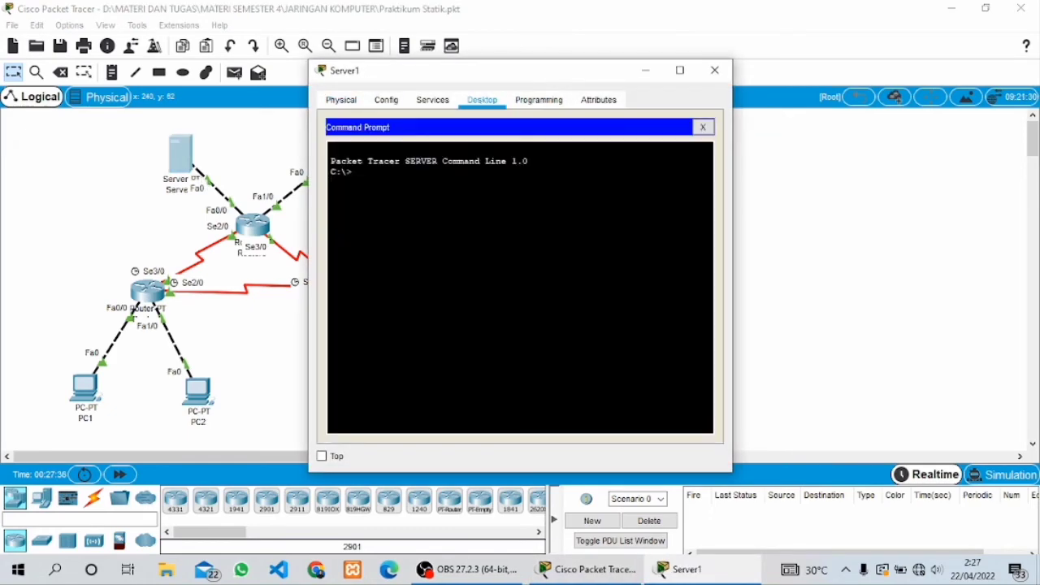
pyautogui.write('tracert')
pyautogui.moveTo(511, 76); pyautogui.dragTo(634, 79)
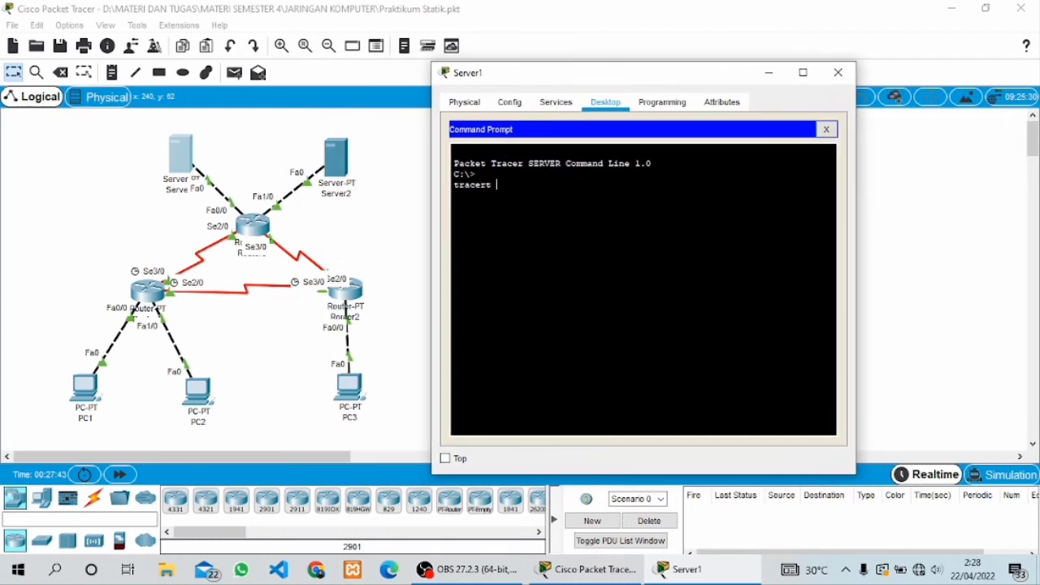
# - Trace the routes from Server1 to 192.168.1.1 and to 192.168.1.65 with tracert
pyautogui.write('192,')
pyautogui.write('168,')
pyautogui.press('BackSpace')
pyautogui.press('BackSpace')
pyautogui.press('BackSpace')
pyautogui.press('BackSpace')
pyautogui.press('BackSpace')
pyautogui.press('BackSpace')
pyautogui.press('BackSpace')
pyautogui.write('.168.1.1')
pyautogui.press('Return')
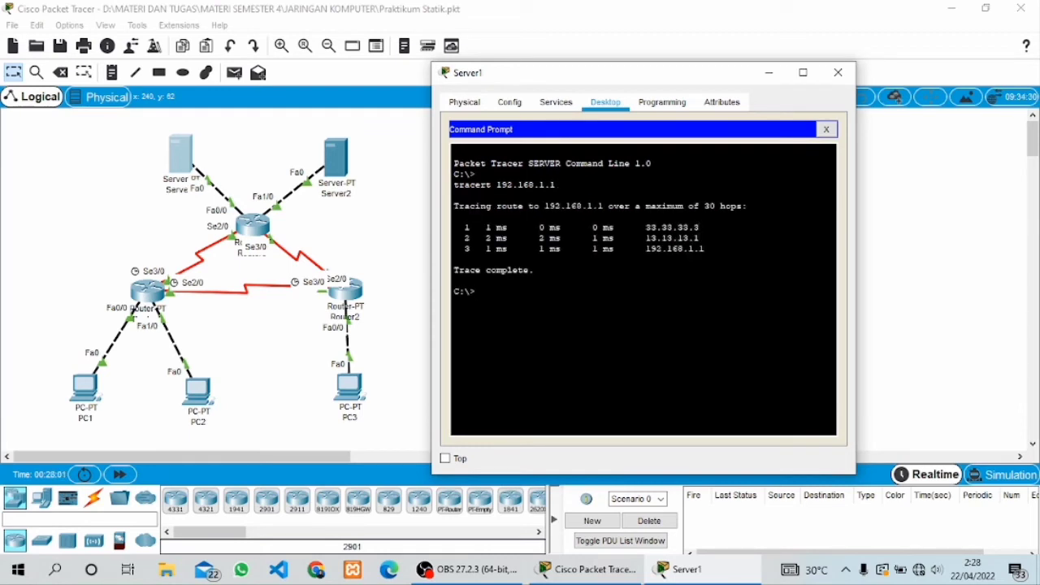
pyautogui.write('tracert 192.16')
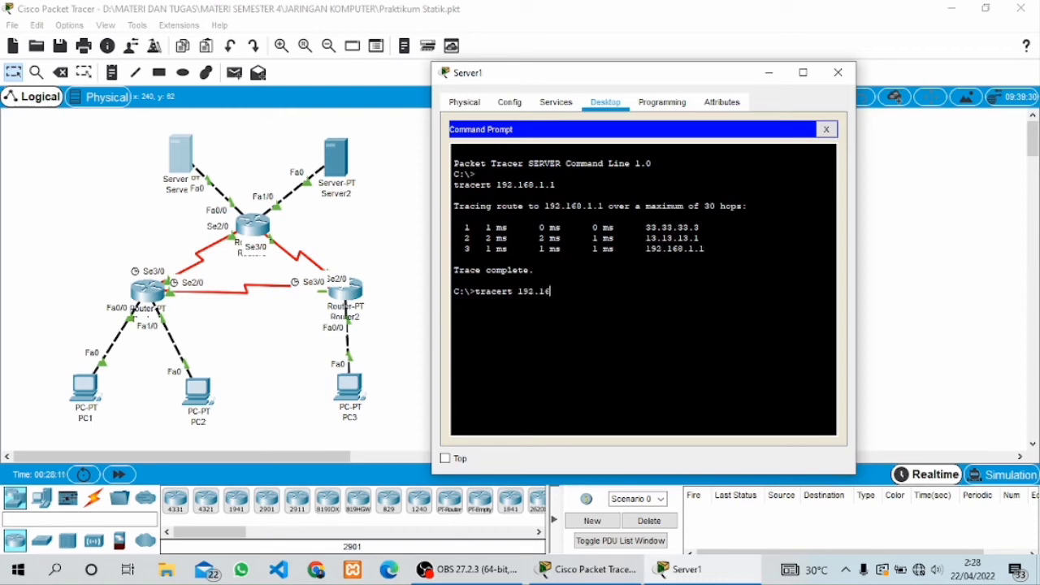
pyautogui.write('8.1.65')
pyautogui.press('Return')
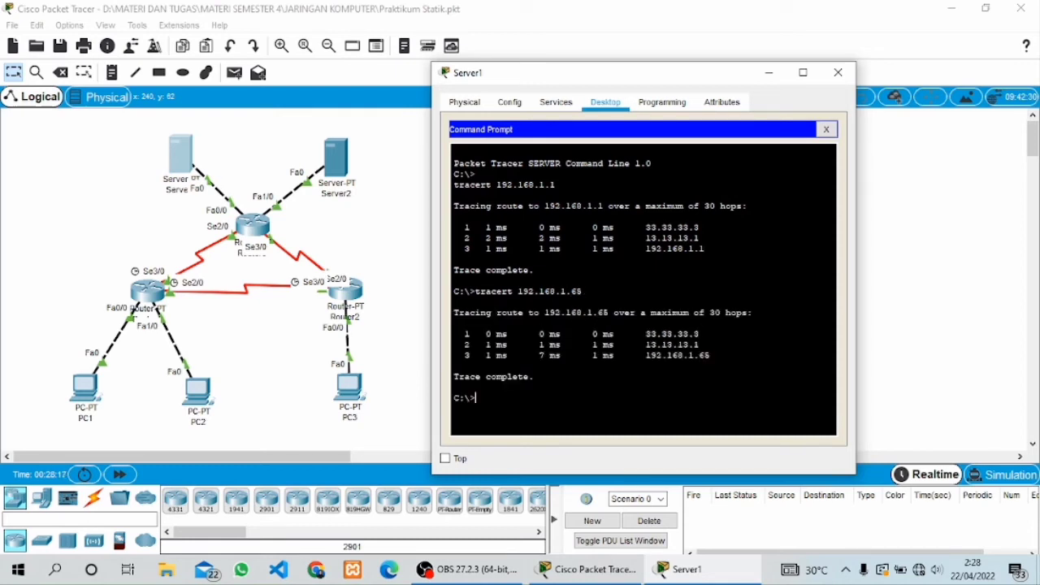
# - Trace the routes from Server1 to 192.168.1.253 and to 43.43.43.1 with tracert, and close Server1's window
pyautogui.write('tracert')
pyautogui.write('168.1')
pyautogui.press('BackSpace')
pyautogui.press('BackSpace')
pyautogui.press('BackSpace')
pyautogui.press('BackSpace')
pyautogui.write('92.168.1.25')
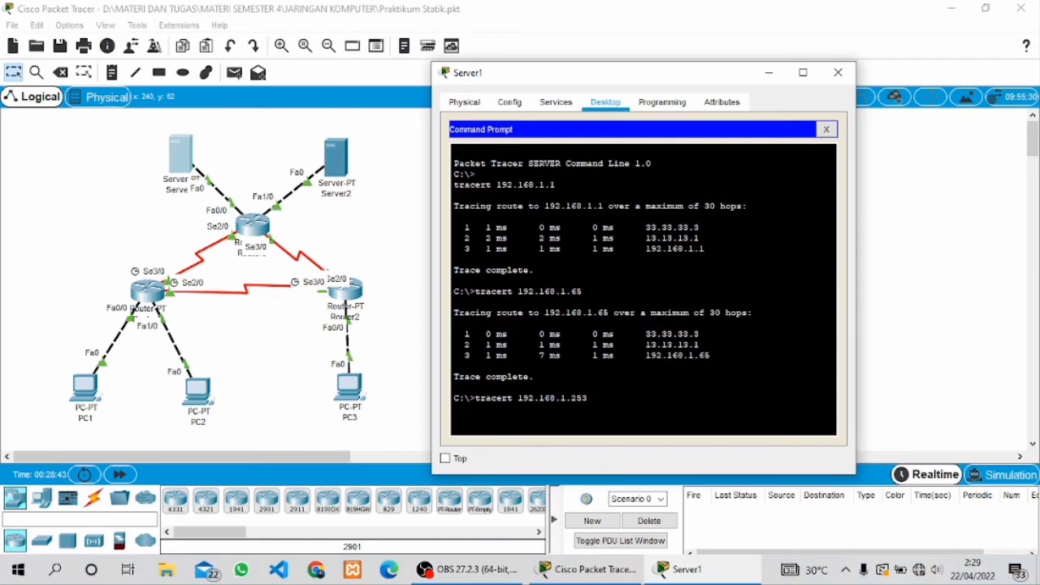
pyautogui.write('3')
pyautogui.press('Return')
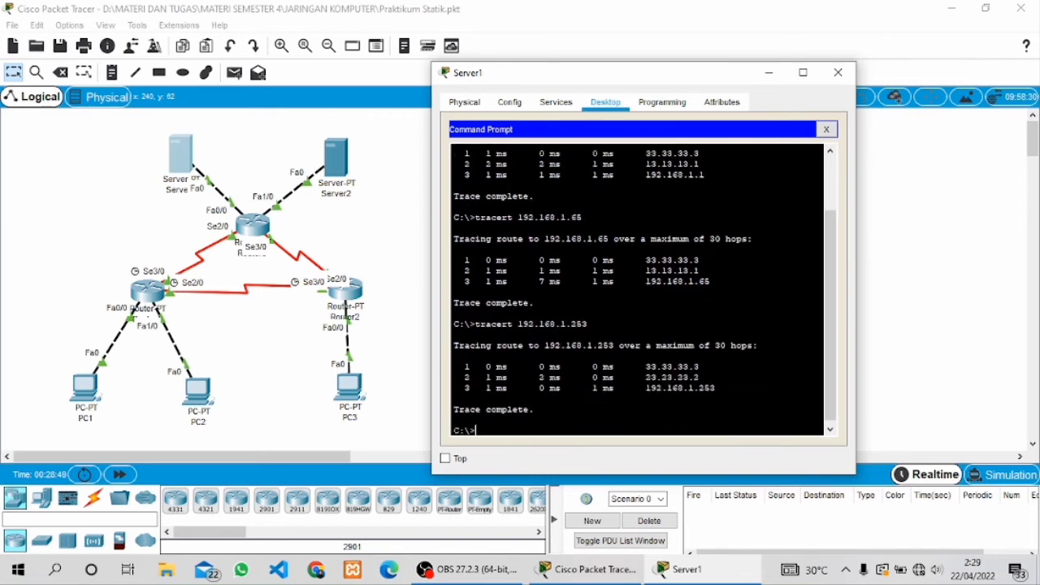
pyautogui.write('tracert 43.43.43.1')
pyautogui.press('Return')
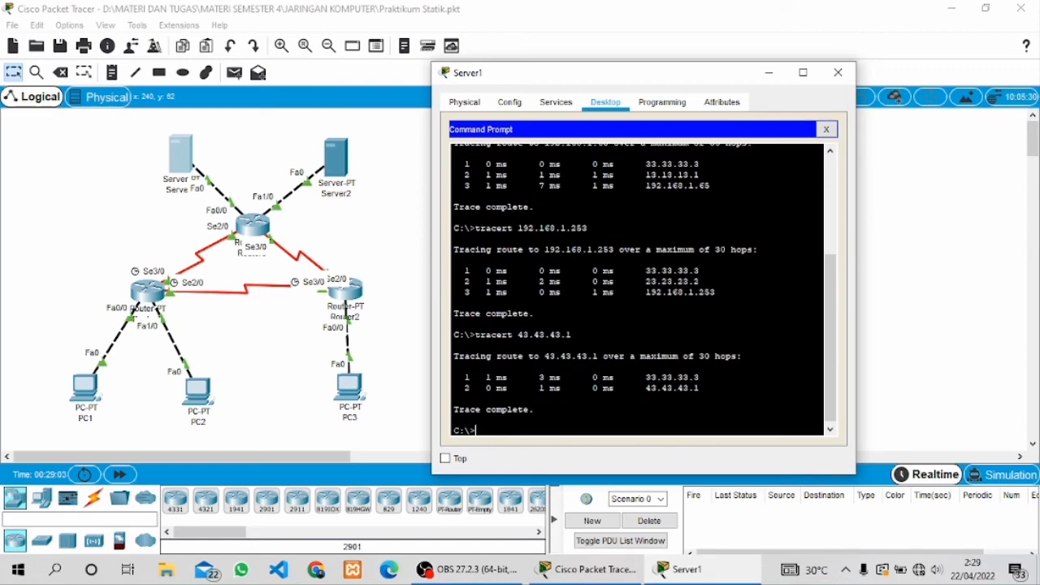
pyautogui.click(839, 73)
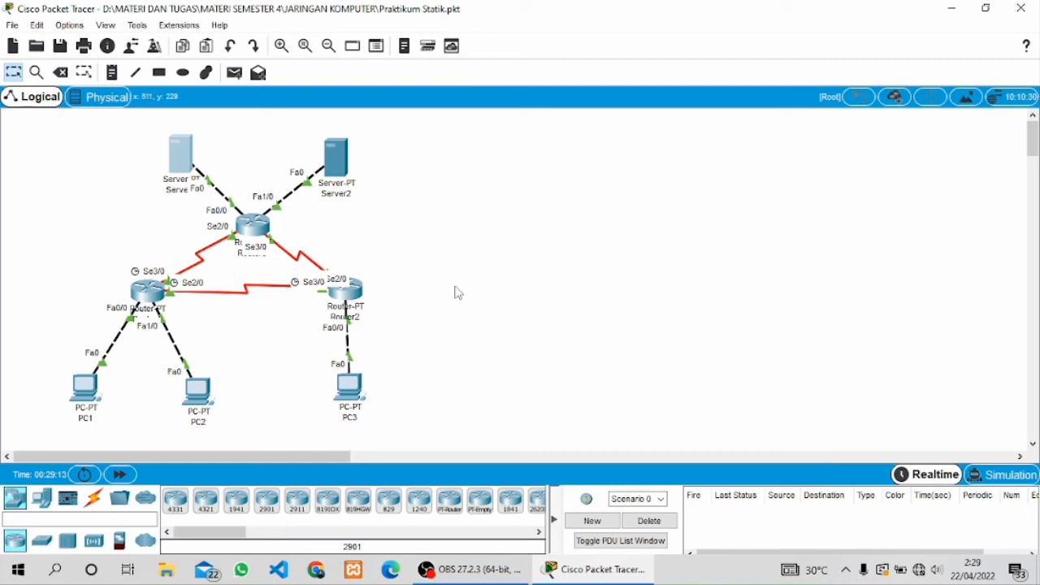
# - Switch to Simulation mode and delete the serial link between Router1 and Router3
pyautogui.click(994, 480)
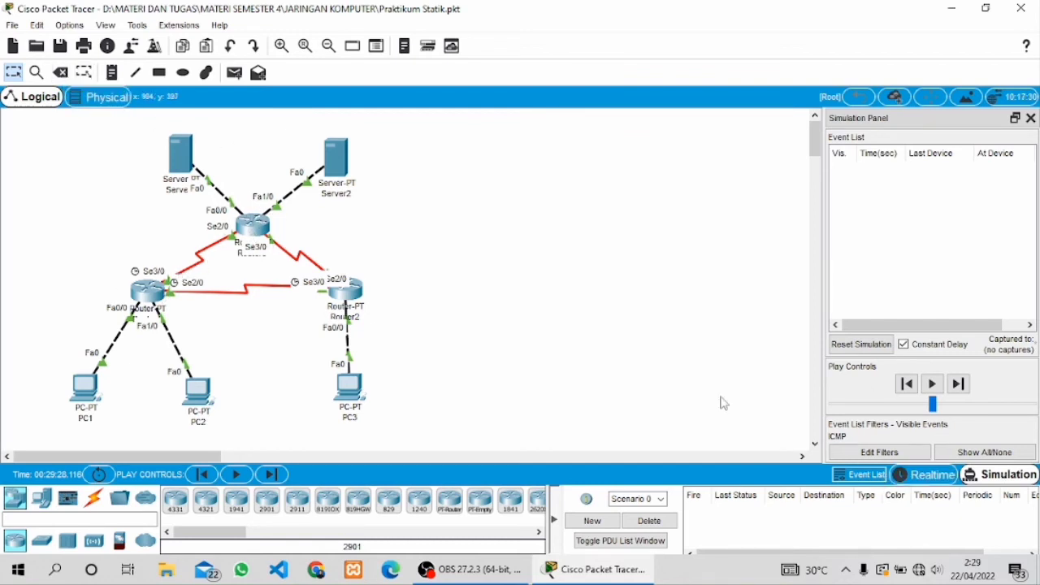
pyautogui.click(60, 72)
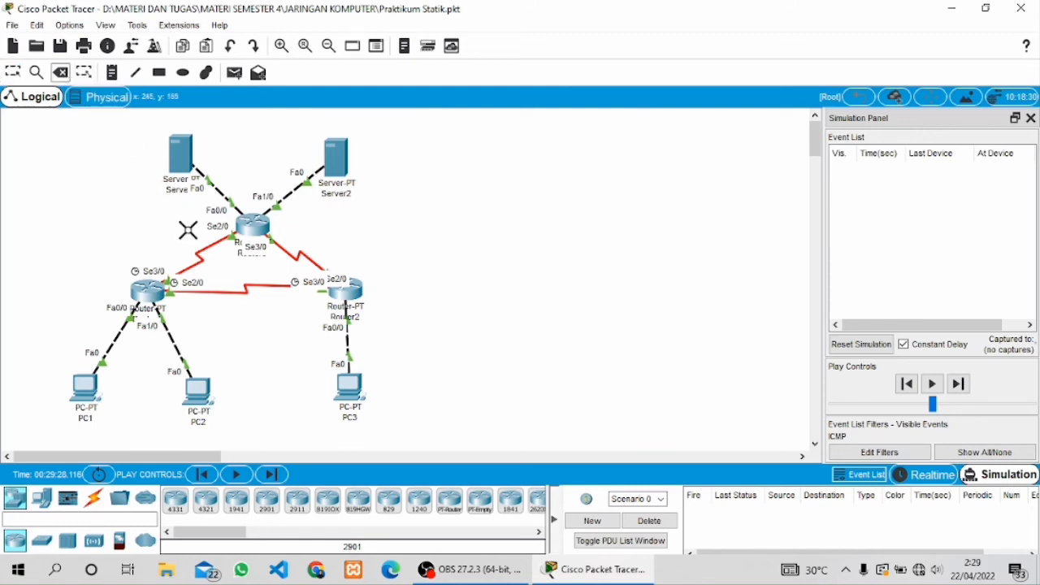
pyautogui.click(198, 254)
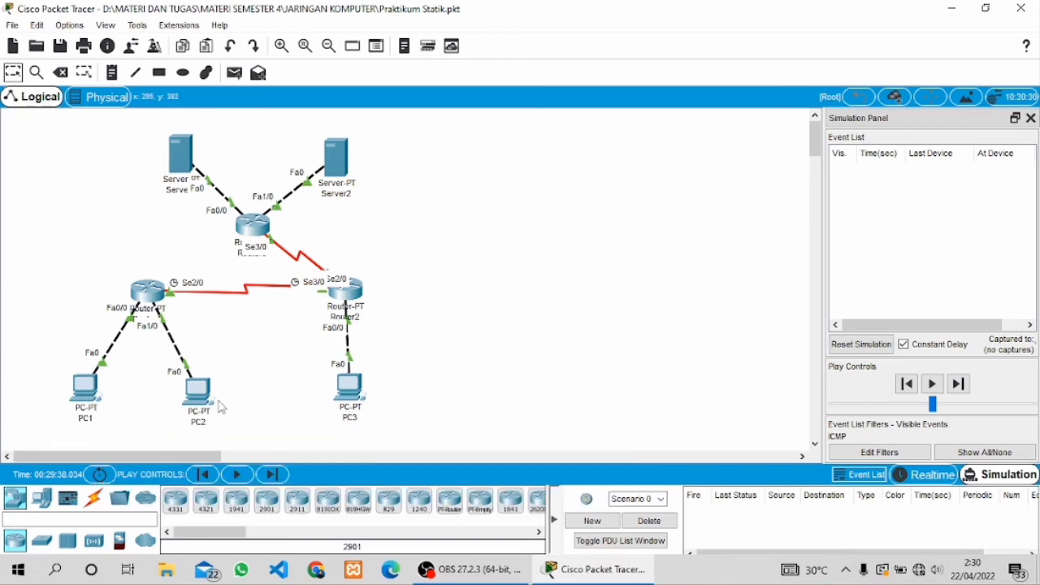
# - Send a simple PDU from PC1 to PC2, step the simulation through the full round trip, and delete the scenario's PDU
pyautogui.click(241, 80)
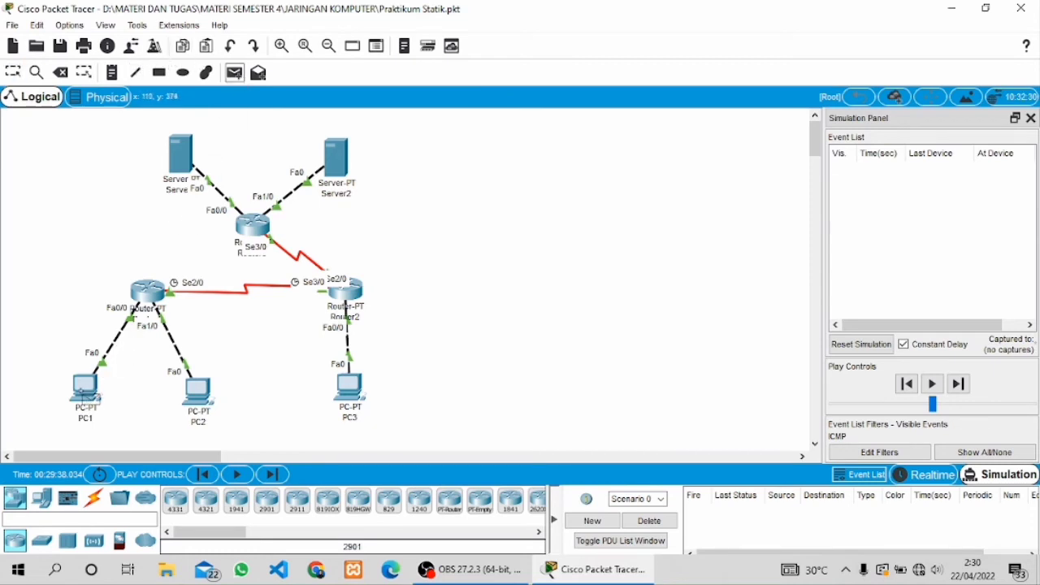
pyautogui.click(93, 397)
pyautogui.click(198, 394)
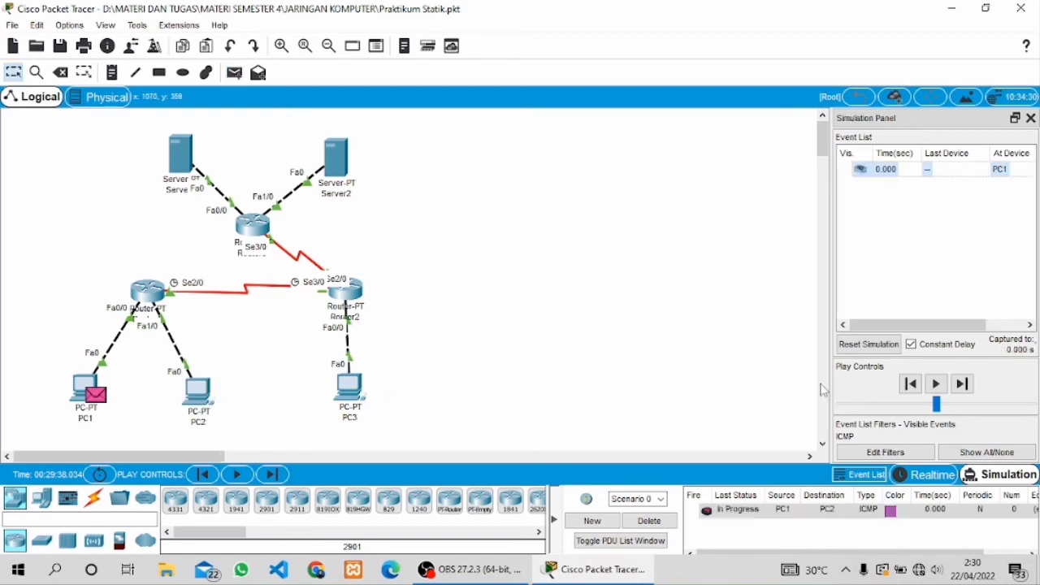
pyautogui.click(963, 385)
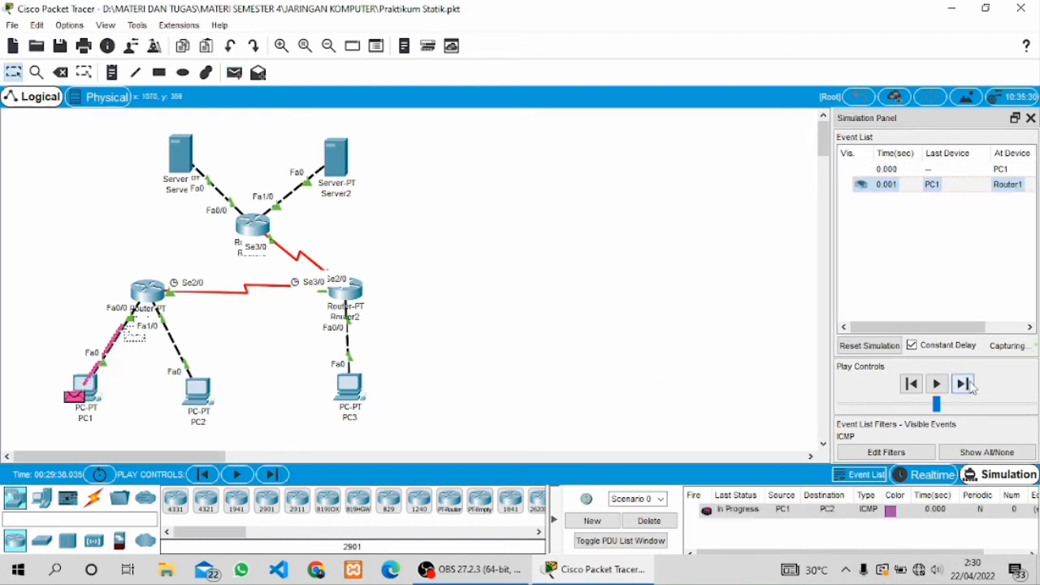
pyautogui.click(970, 386)
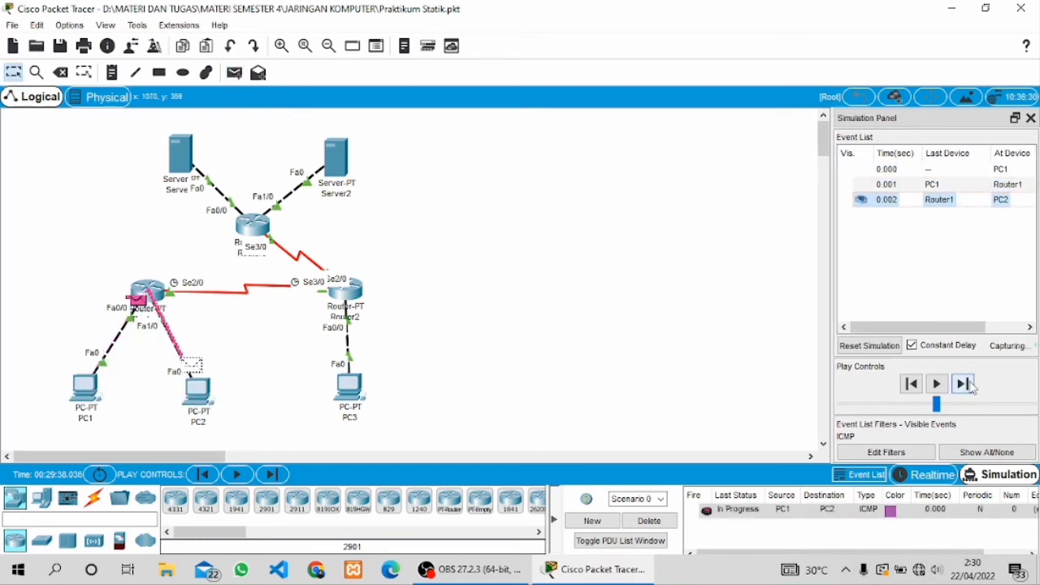
pyautogui.click(970, 385)
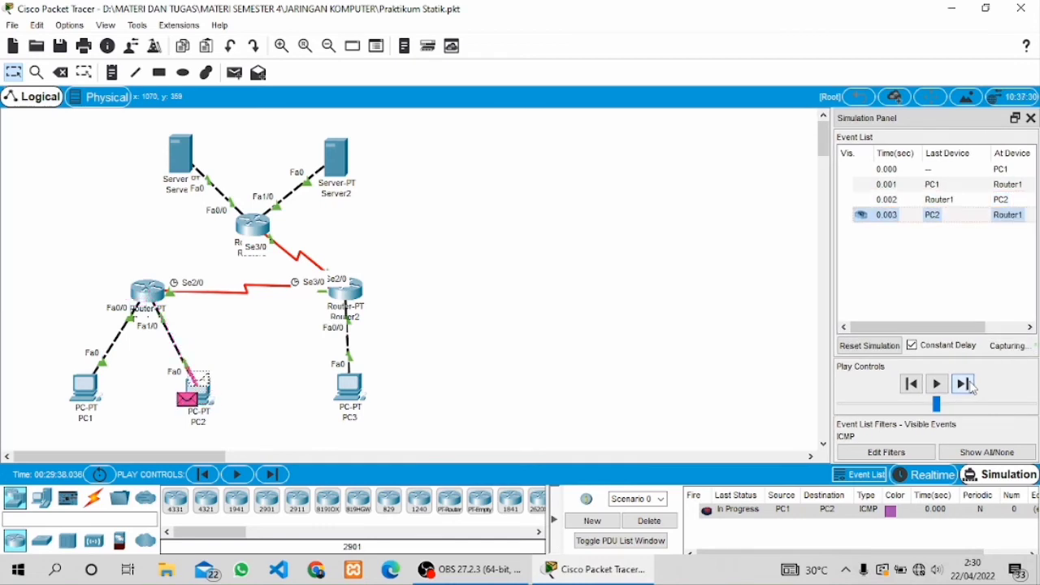
pyautogui.click(970, 386)
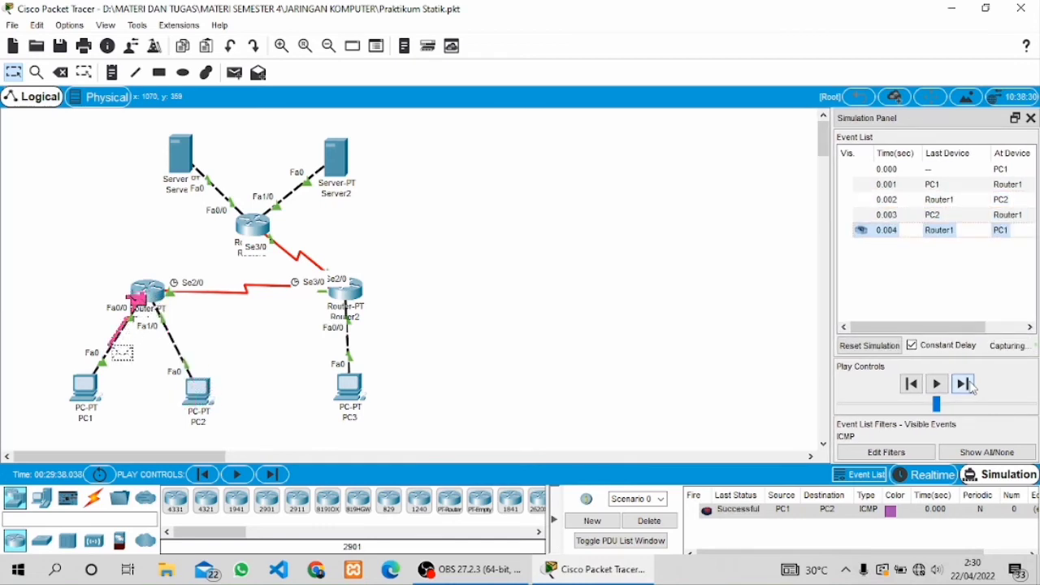
pyautogui.click(642, 519)
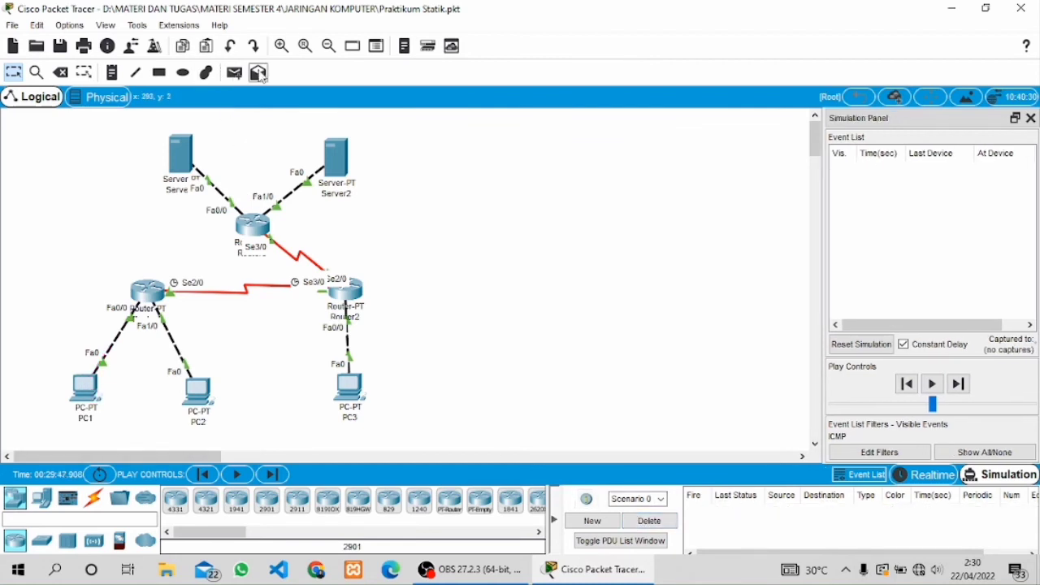
# - Send a simple PDU from PC1 to PC3, step it forward until the reply reaches PC1, and clear the scenario
pyautogui.click(235, 72)
pyautogui.click(86, 388)
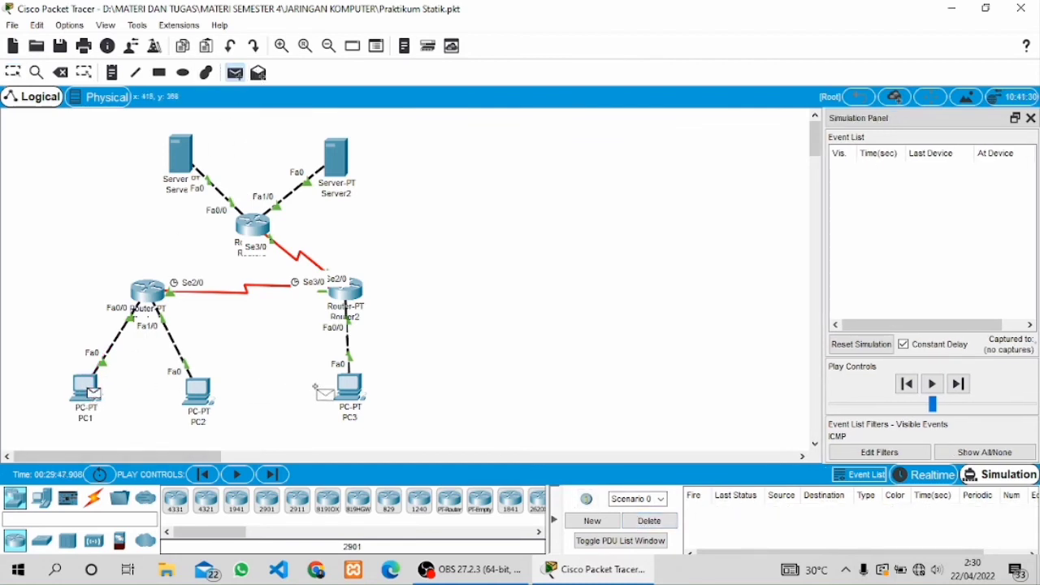
pyautogui.click(348, 387)
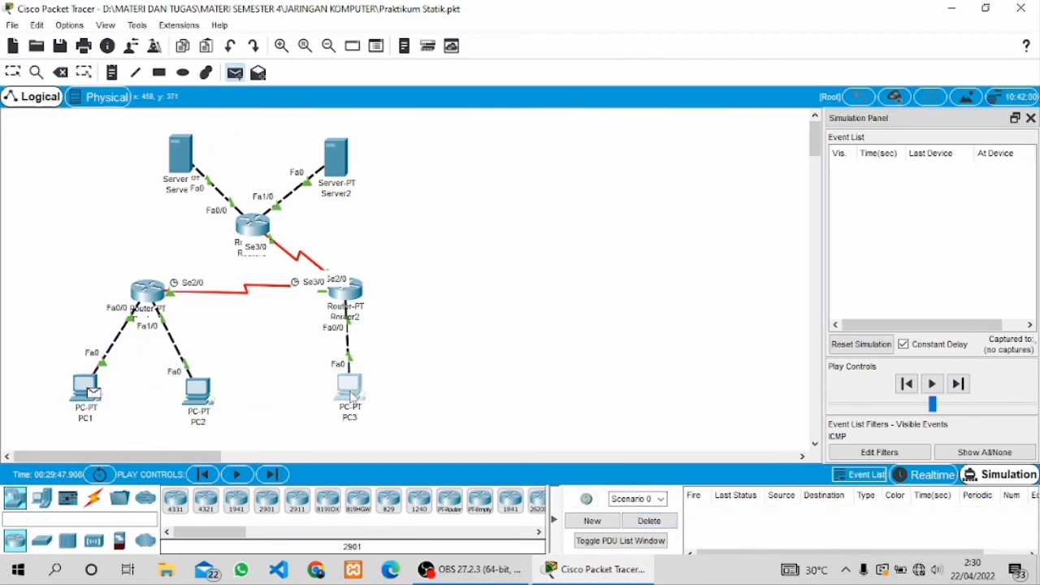
pyautogui.click(962, 385)
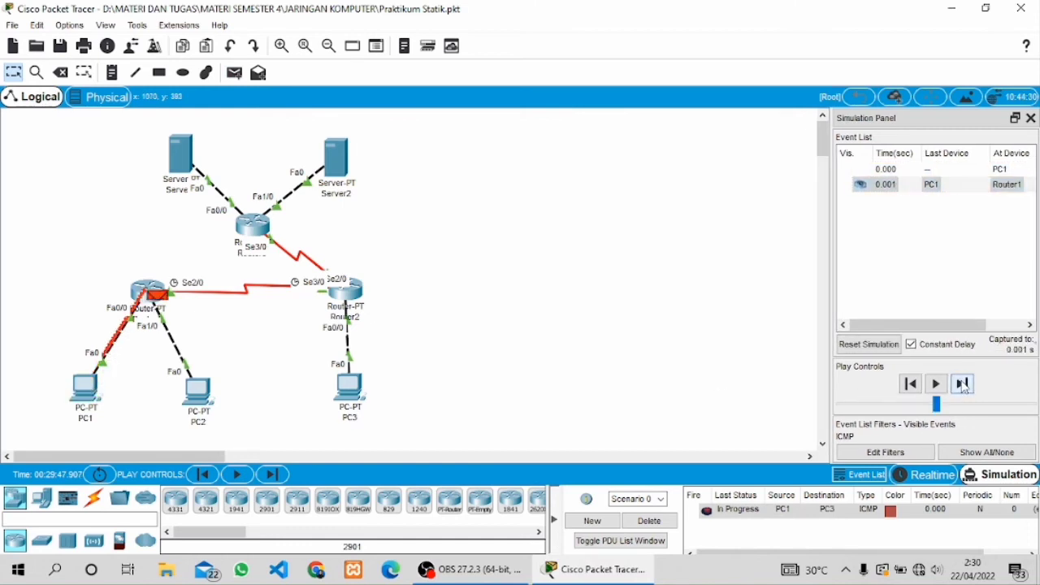
pyautogui.click(963, 387)
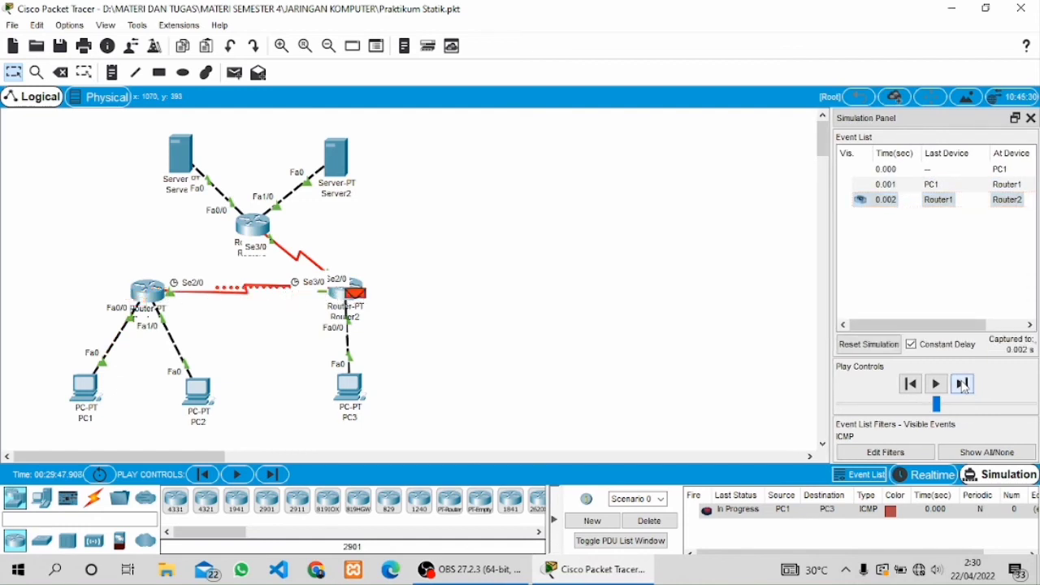
pyautogui.click(964, 386)
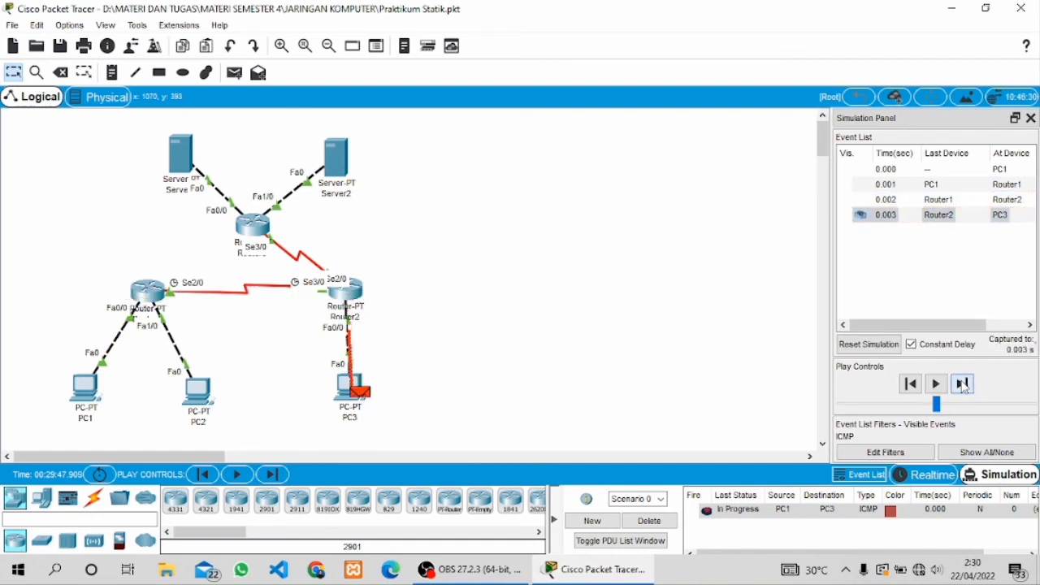
pyautogui.click(964, 387)
pyautogui.click(963, 385)
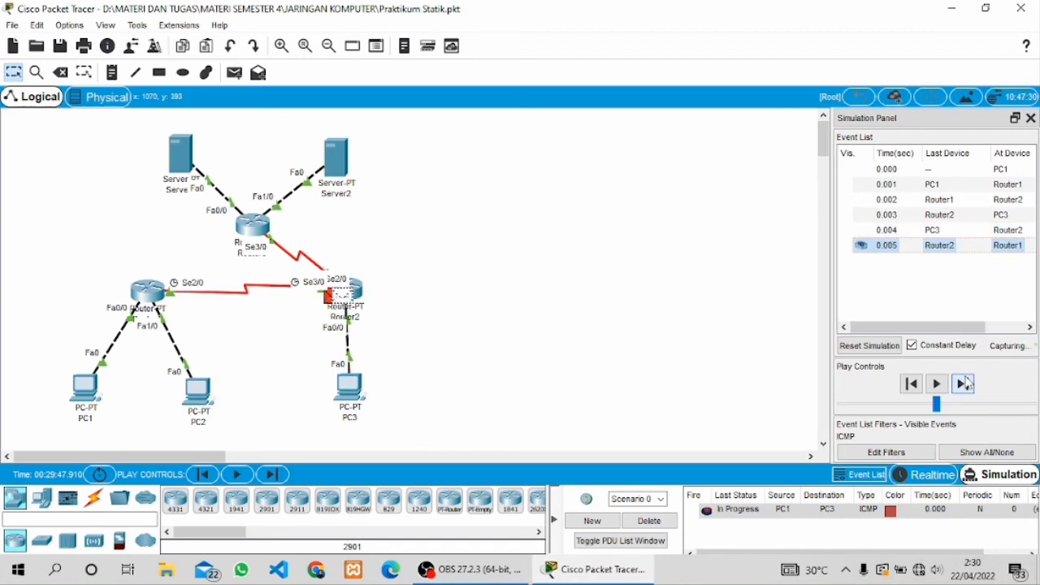
pyautogui.click(965, 384)
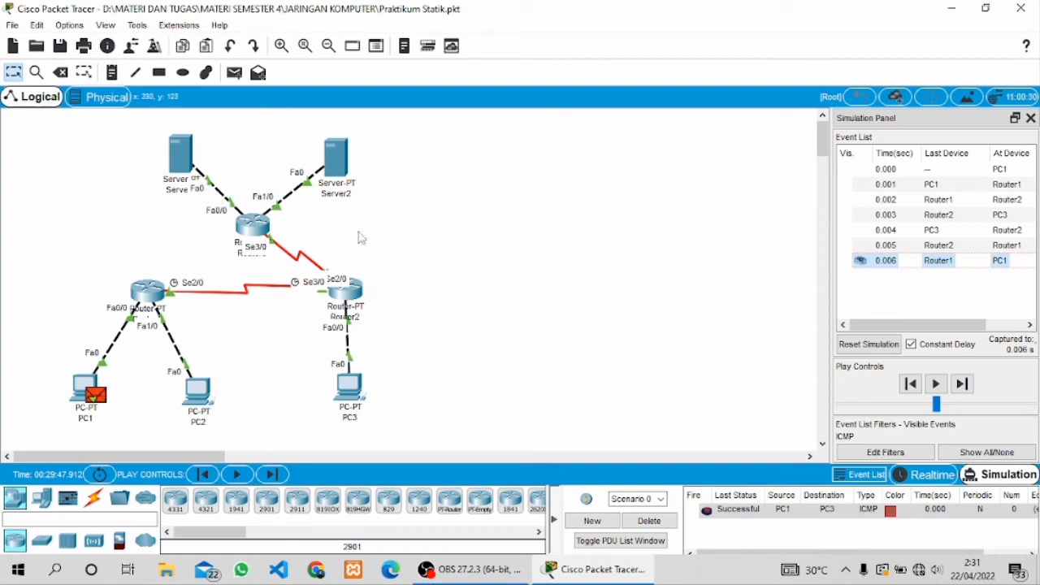
pyautogui.click(650, 523)
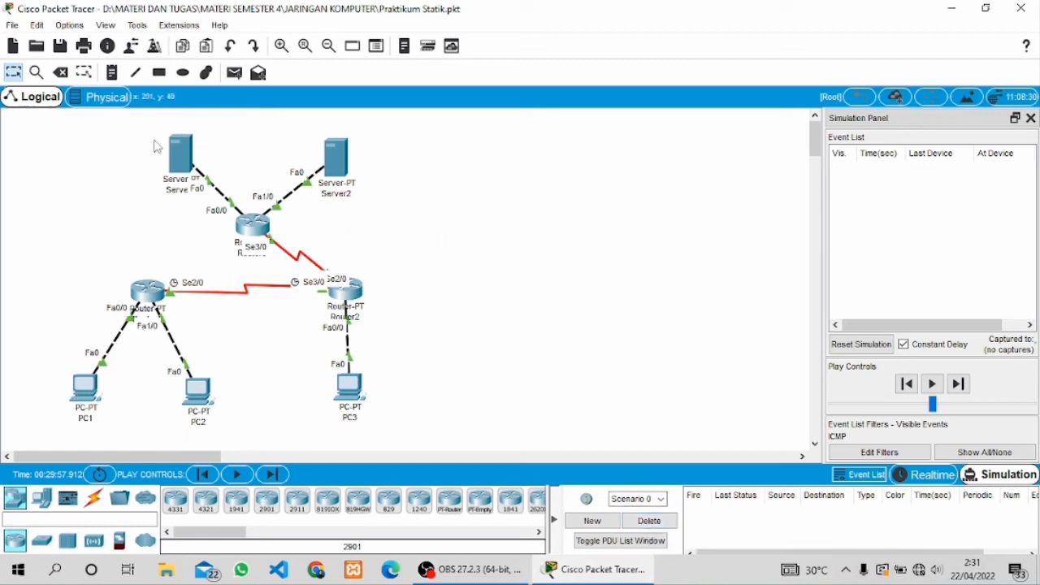
# - Test PC1 to Server1 with a simple PDU, advancing event by event until the reply returns, and clear the scenario
pyautogui.moveTo(184, 162)
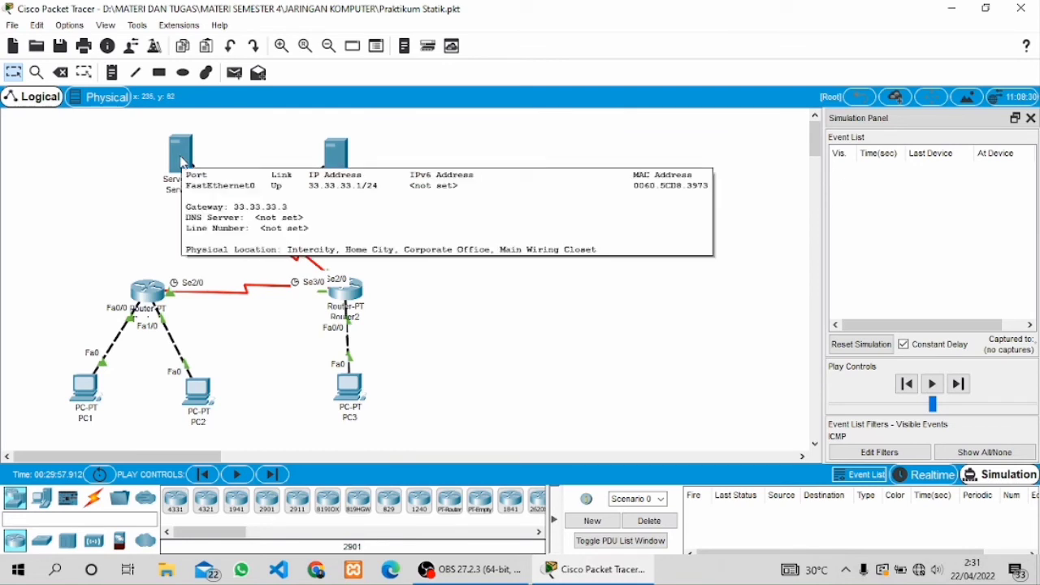
pyautogui.click(239, 77)
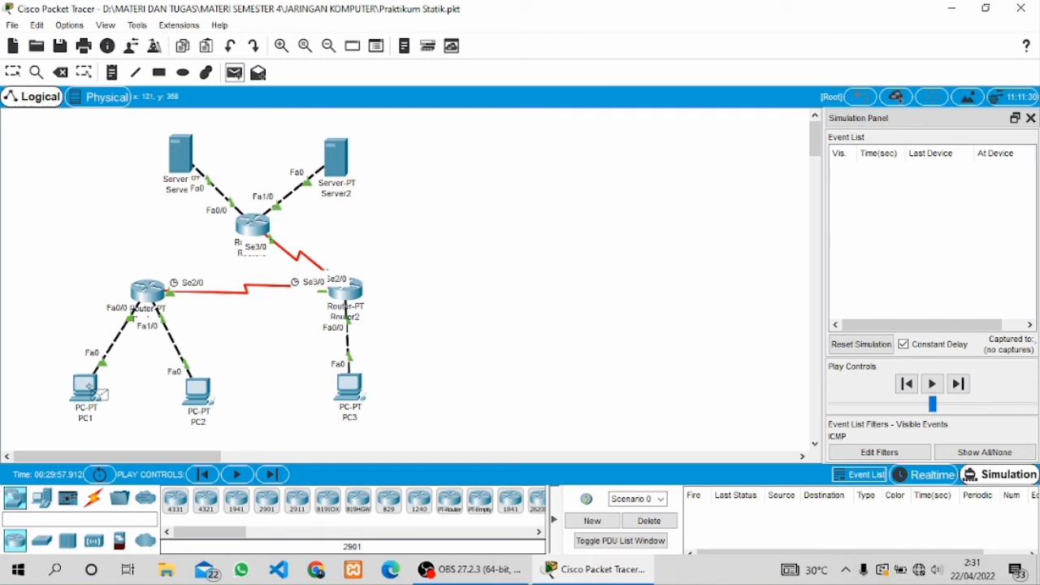
pyautogui.click(91, 390)
pyautogui.click(187, 166)
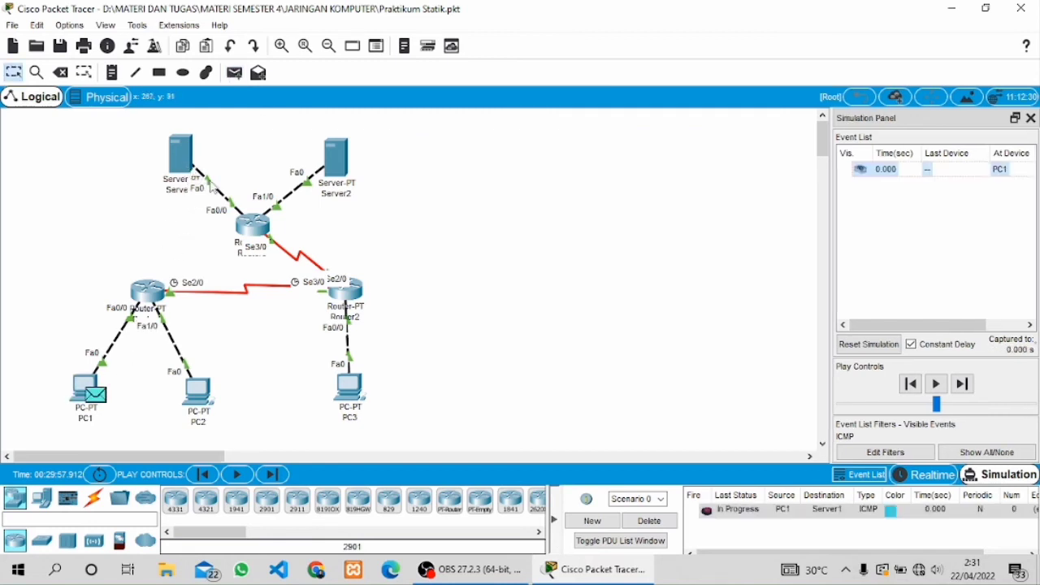
pyautogui.click(963, 384)
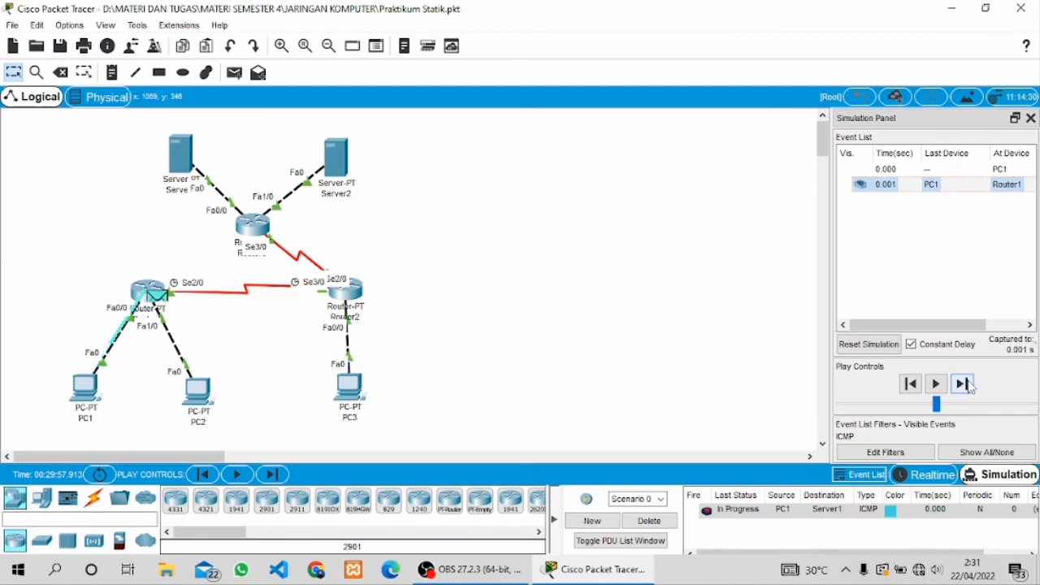
pyautogui.click(969, 386)
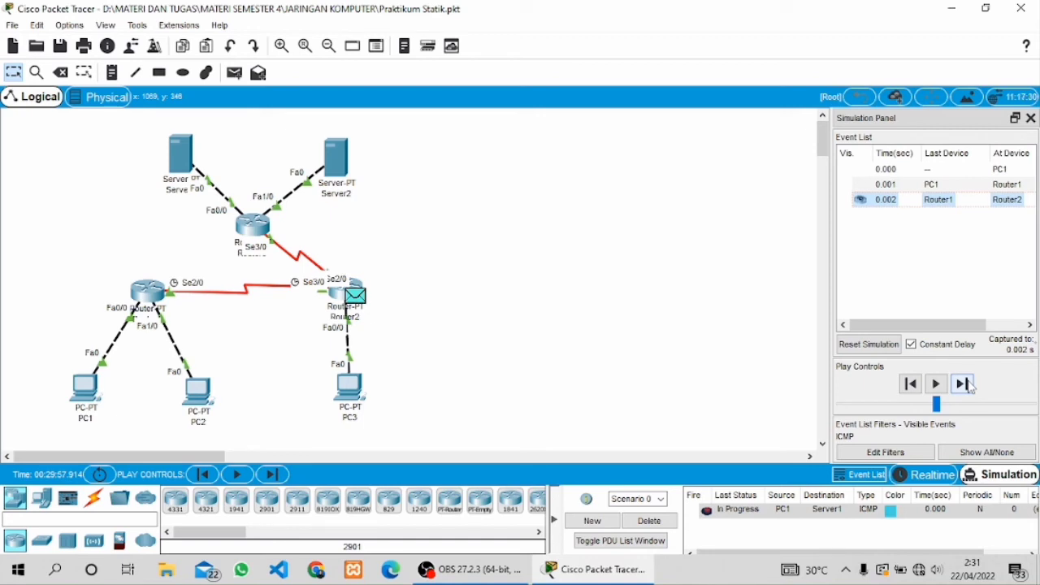
pyautogui.click(969, 387)
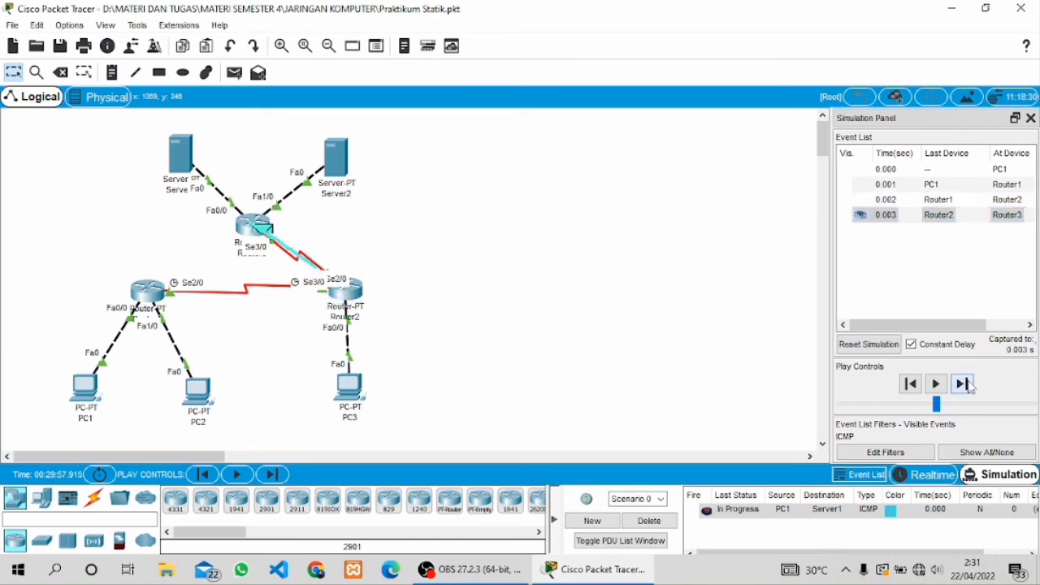
pyautogui.click(969, 387)
pyautogui.click(969, 387)
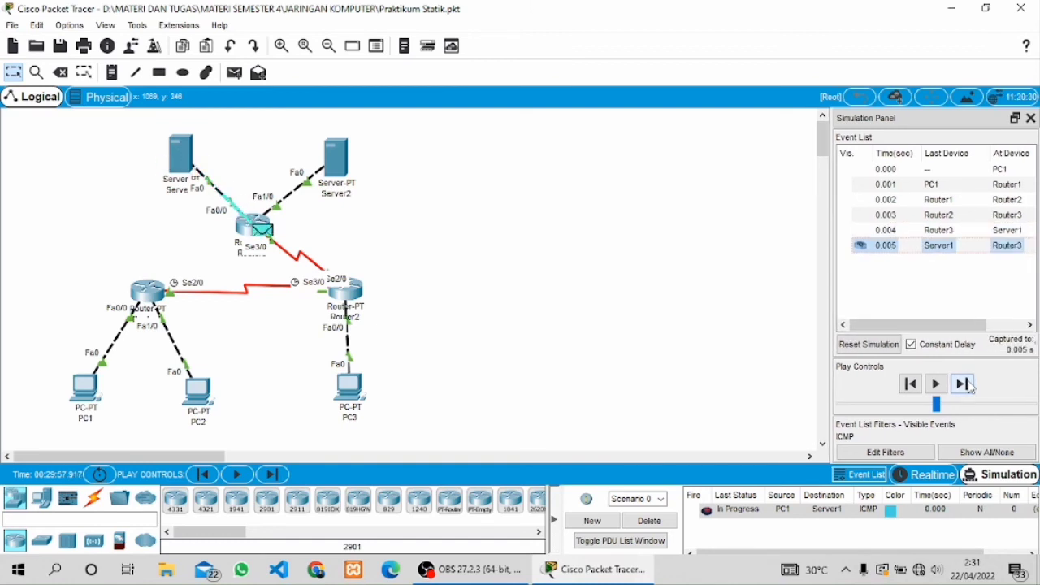
pyautogui.click(969, 387)
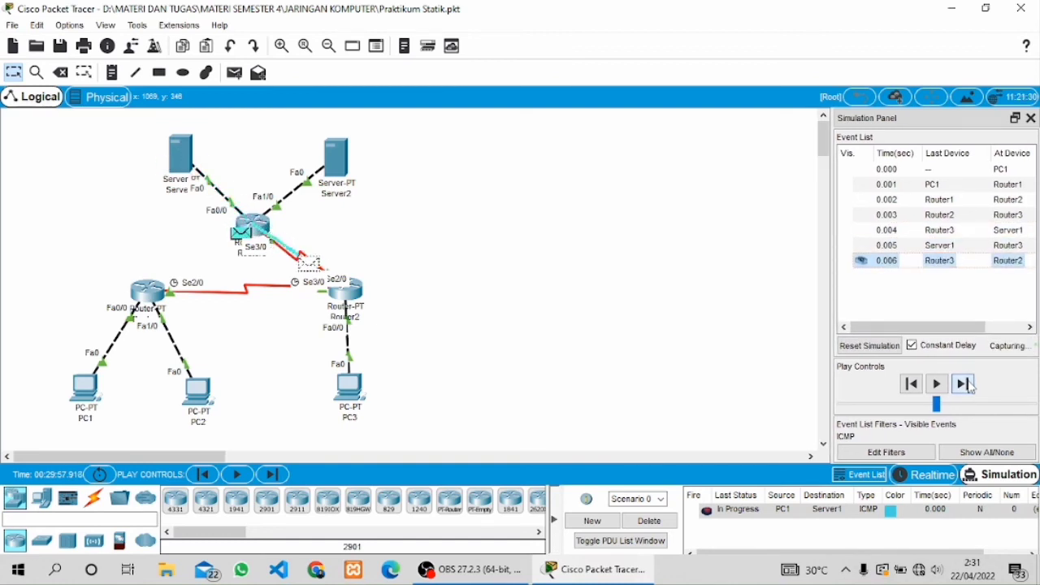
pyautogui.click(969, 387)
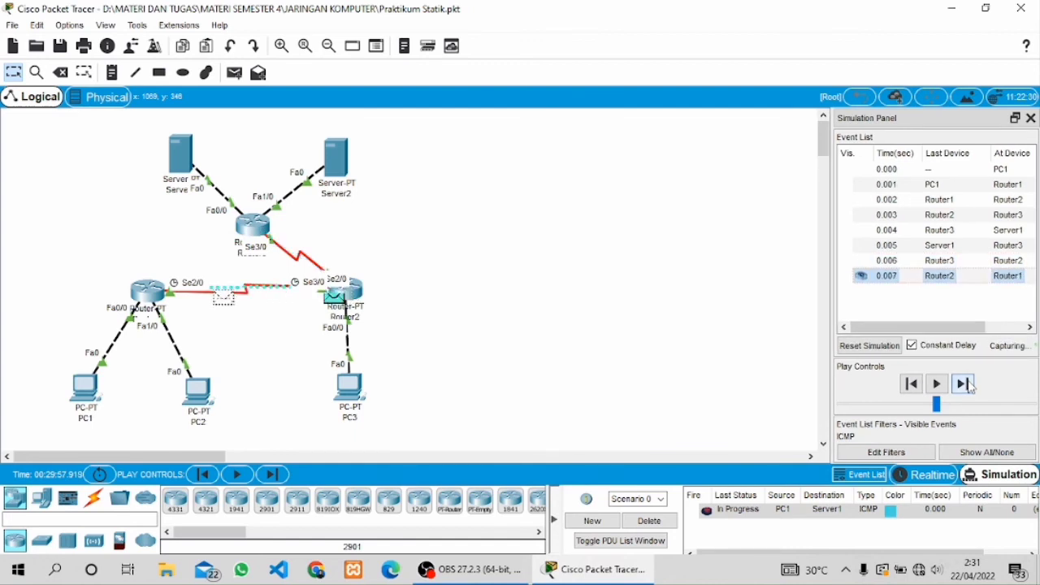
pyautogui.click(969, 387)
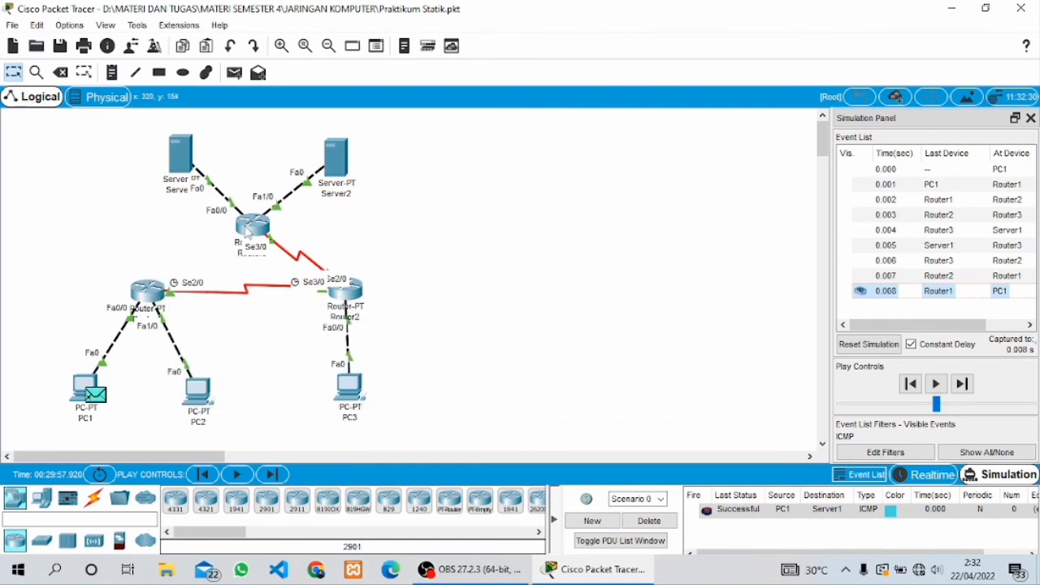
pyautogui.click(652, 520)
# - Send a simple PDU from PC1 to Server2, play the simulation until the reply returns to PC1, and clear the scenario
pyautogui.click(234, 73)
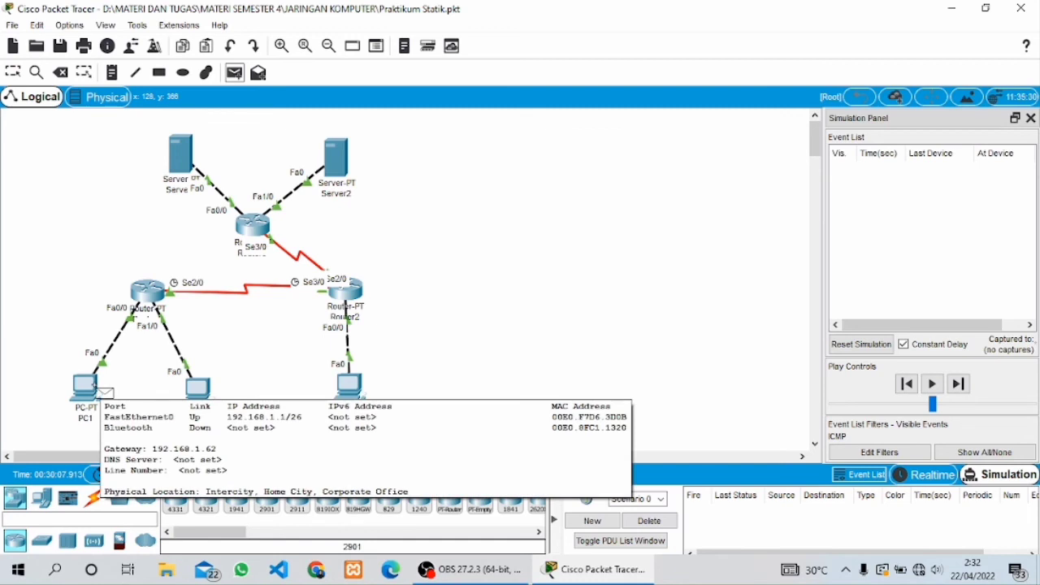
pyautogui.click(95, 388)
pyautogui.click(339, 160)
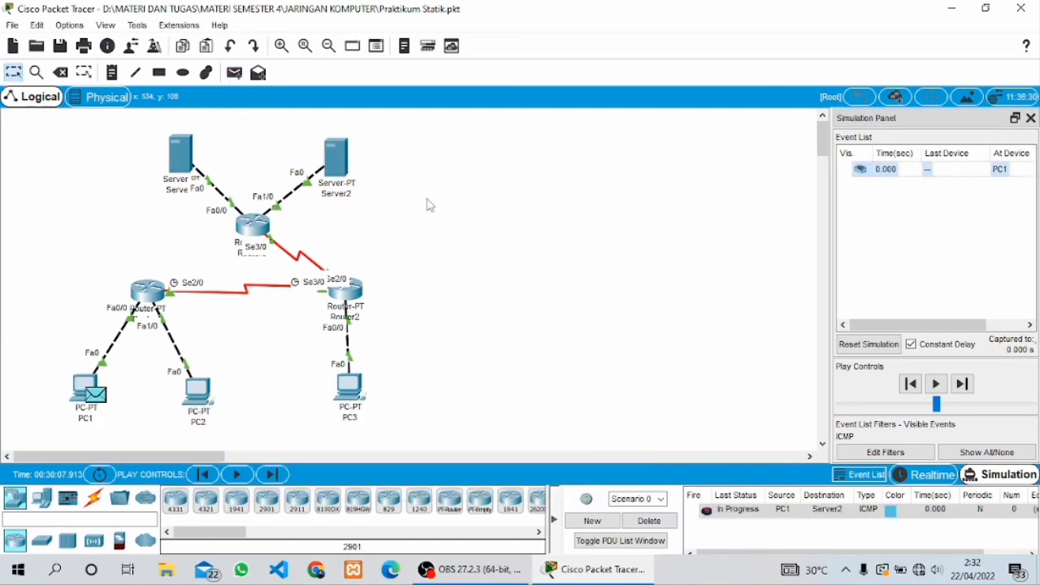
pyautogui.click(936, 383)
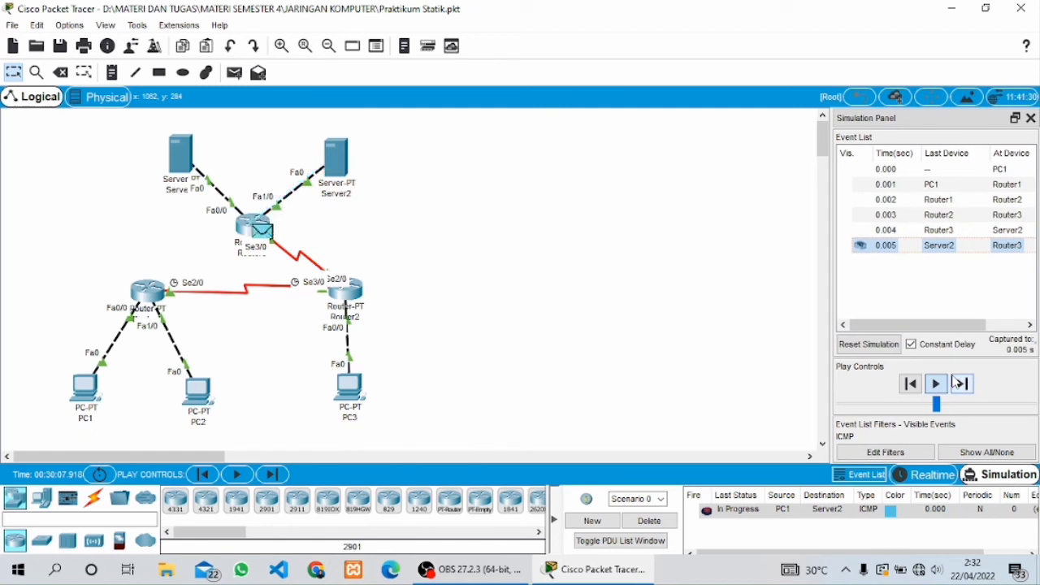
pyautogui.click(956, 383)
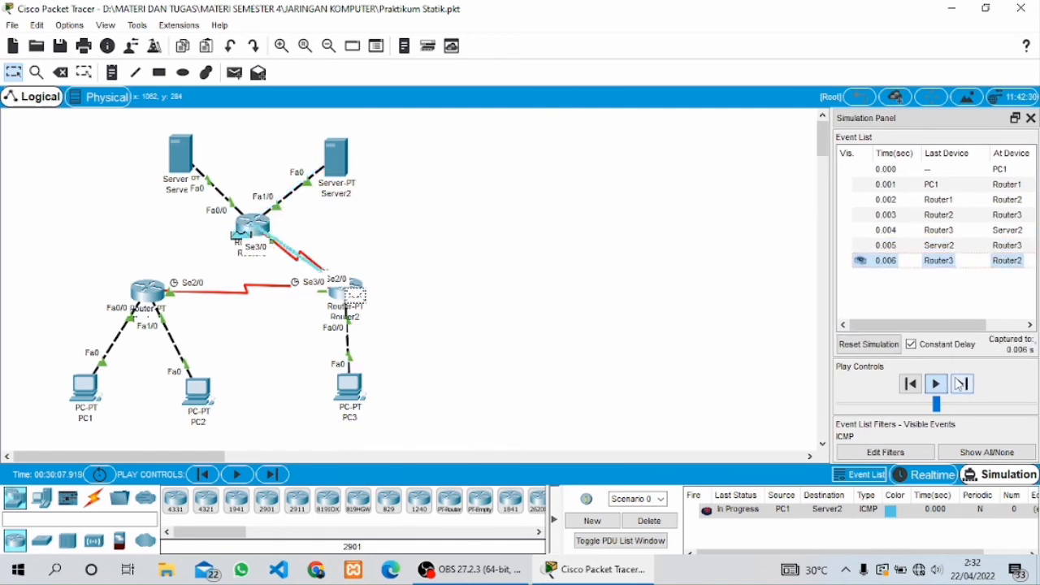
pyautogui.click(961, 385)
pyautogui.click(962, 385)
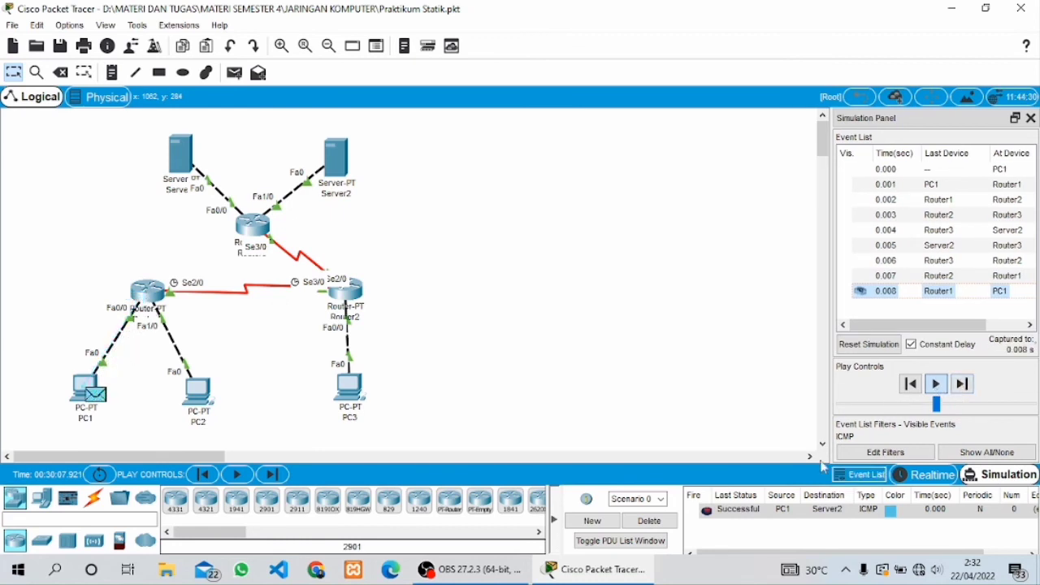
pyautogui.click(653, 521)
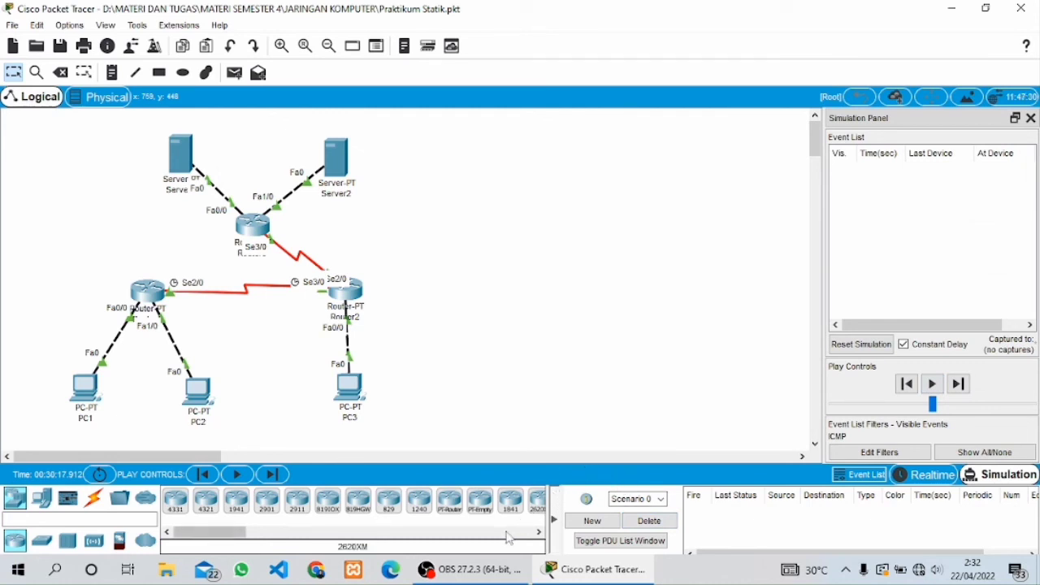
# - Send a simple PDU from PC3 to PC1, step the simulation until the reply returns to PC3, and clear the scenario
pyautogui.click(235, 73)
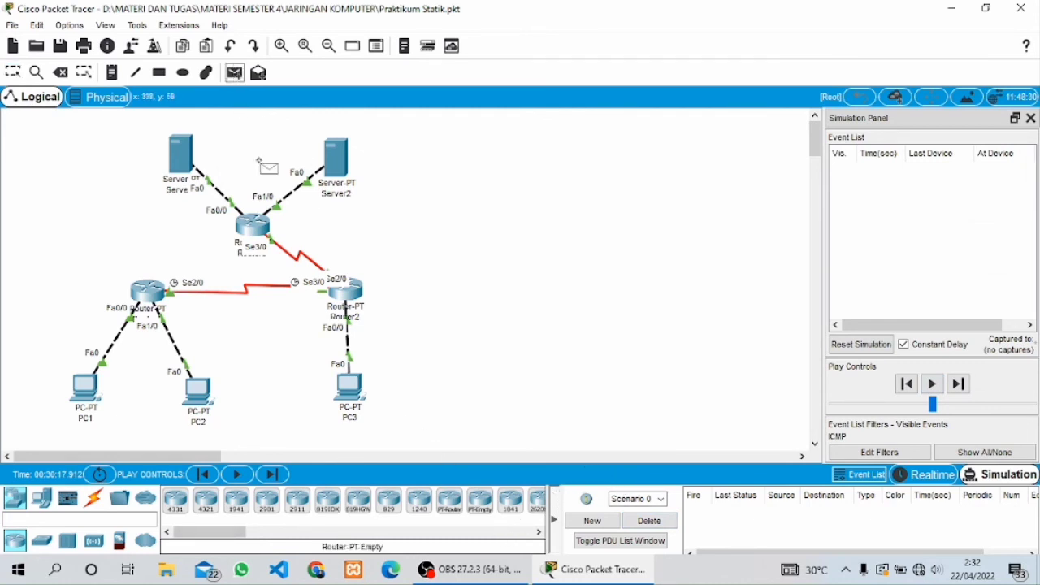
pyautogui.click(350, 388)
pyautogui.click(85, 388)
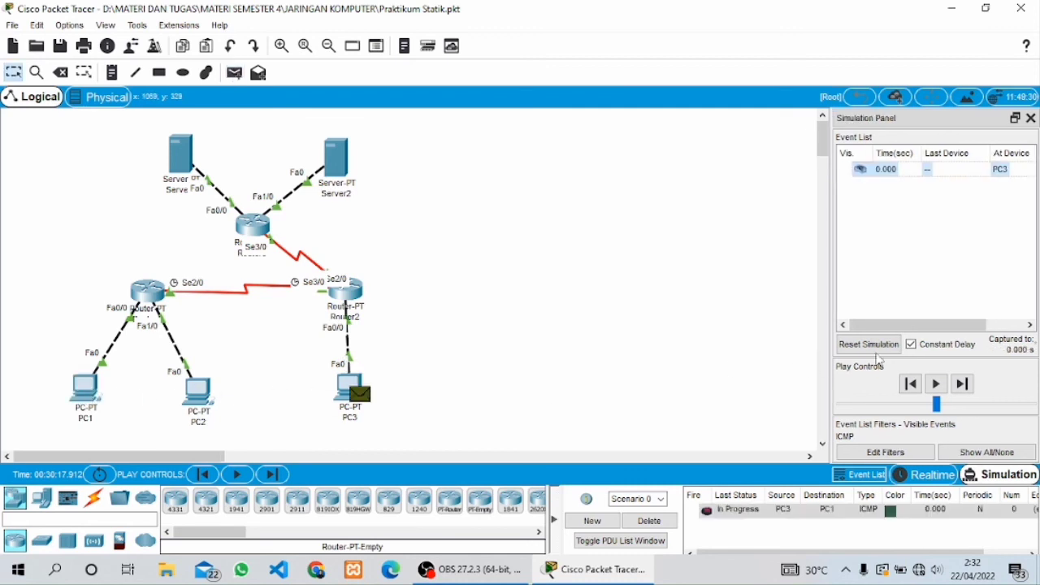
pyautogui.click(963, 384)
pyautogui.click(970, 387)
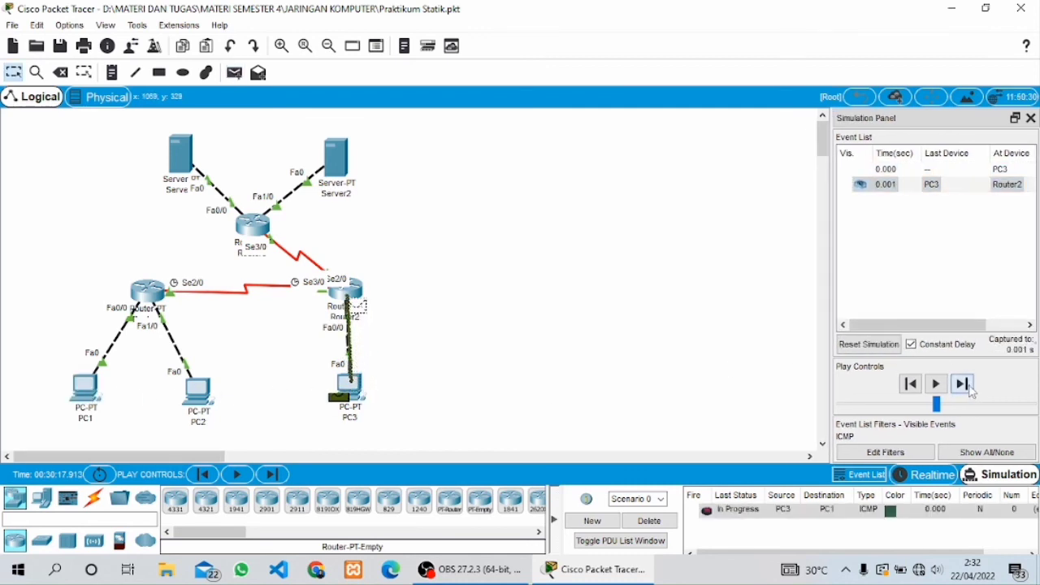
pyautogui.click(968, 386)
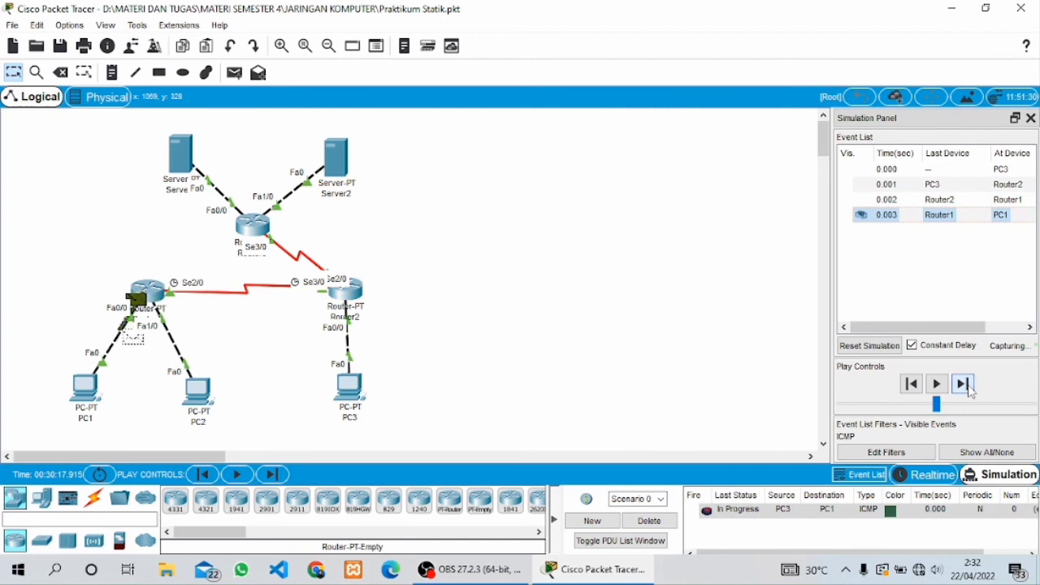
pyautogui.click(968, 386)
pyautogui.click(971, 388)
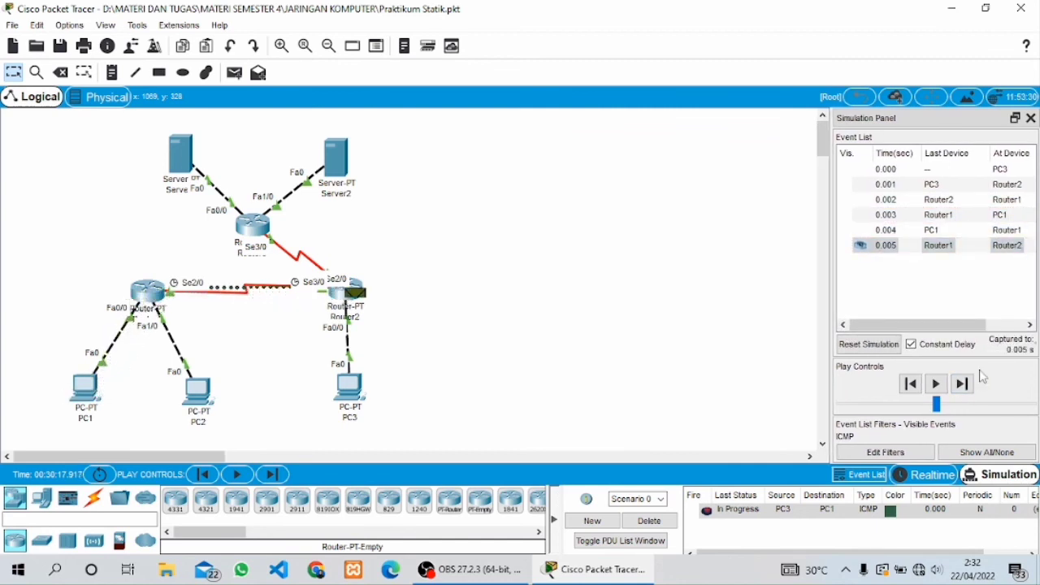
pyautogui.click(963, 385)
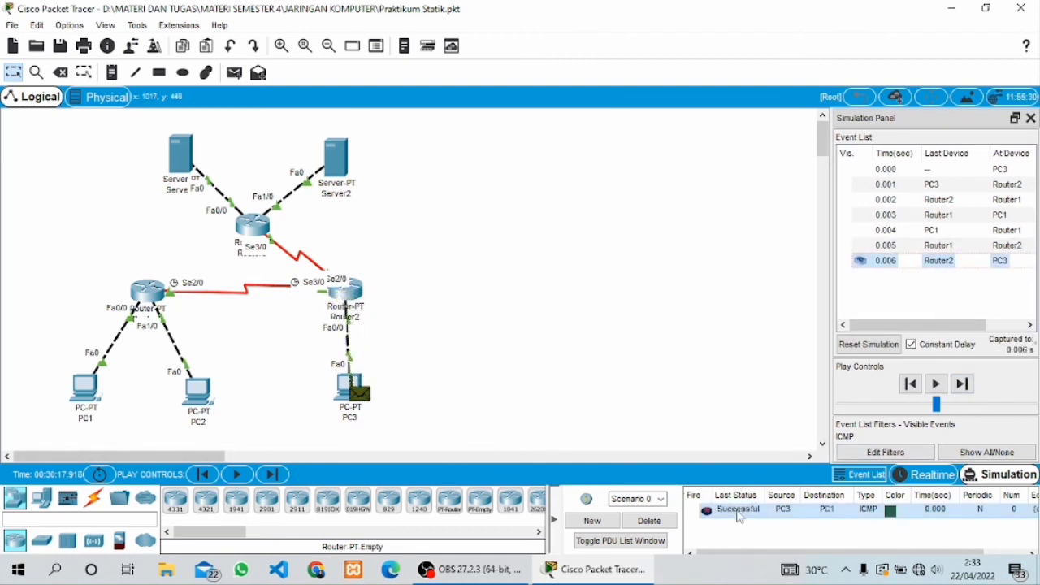
pyautogui.click(667, 521)
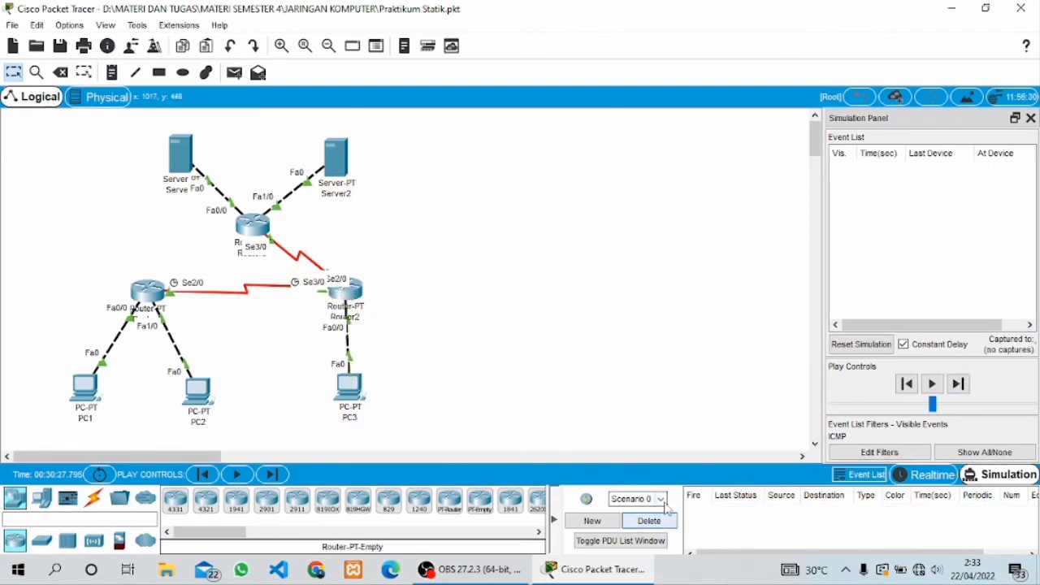
# - Test PC3 to PC2 with a simple PDU, advancing event by event through the full round trip, and clear the scenario
pyautogui.click(234, 72)
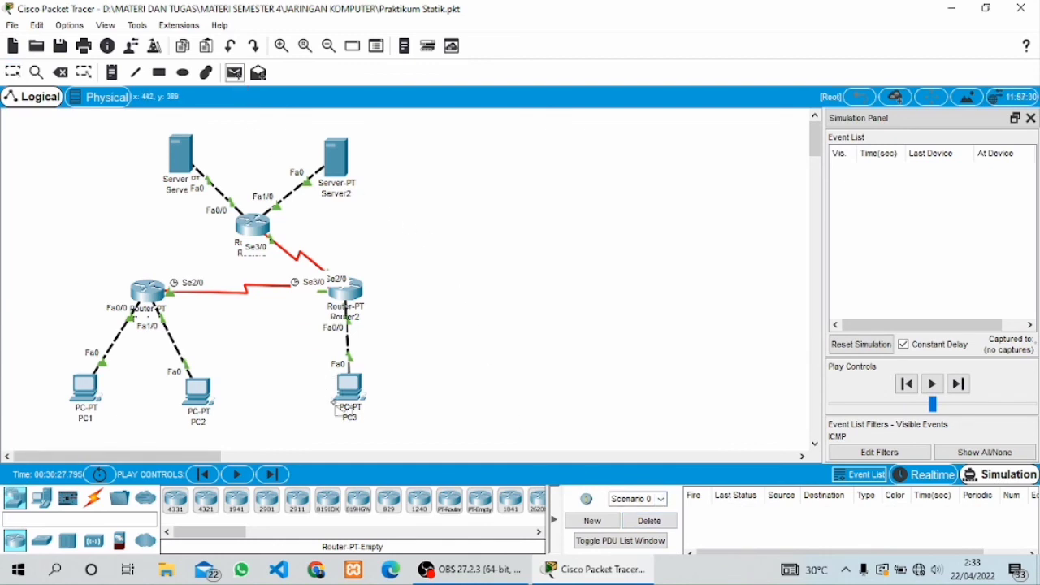
pyautogui.click(347, 389)
pyautogui.click(208, 393)
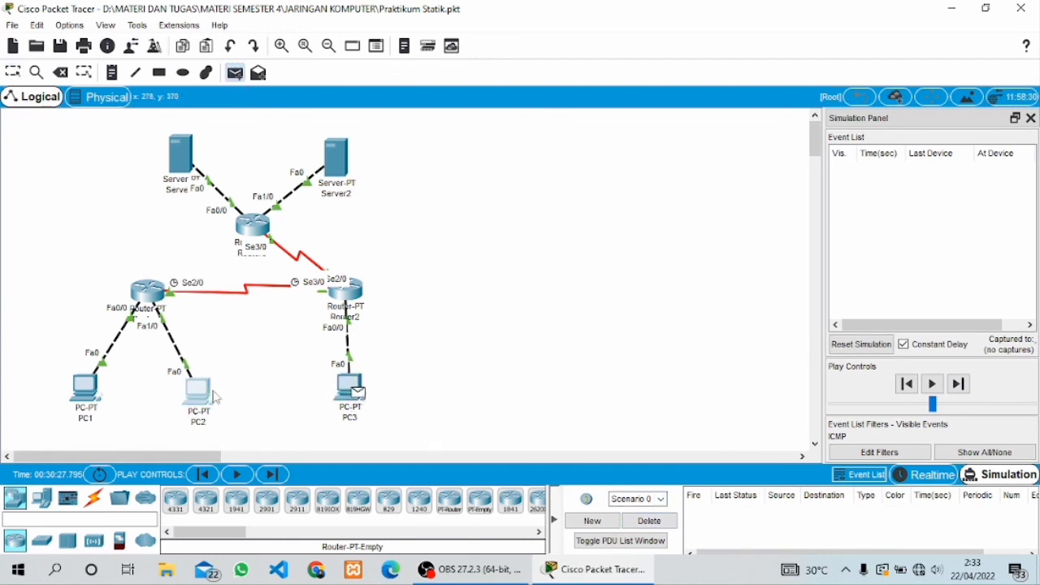
pyautogui.click(965, 385)
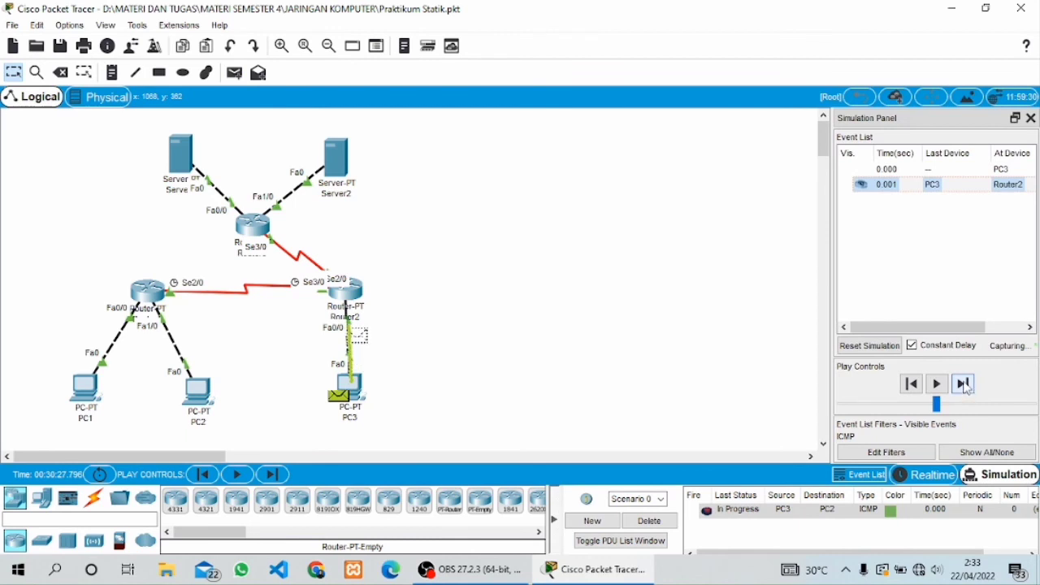
pyautogui.click(965, 385)
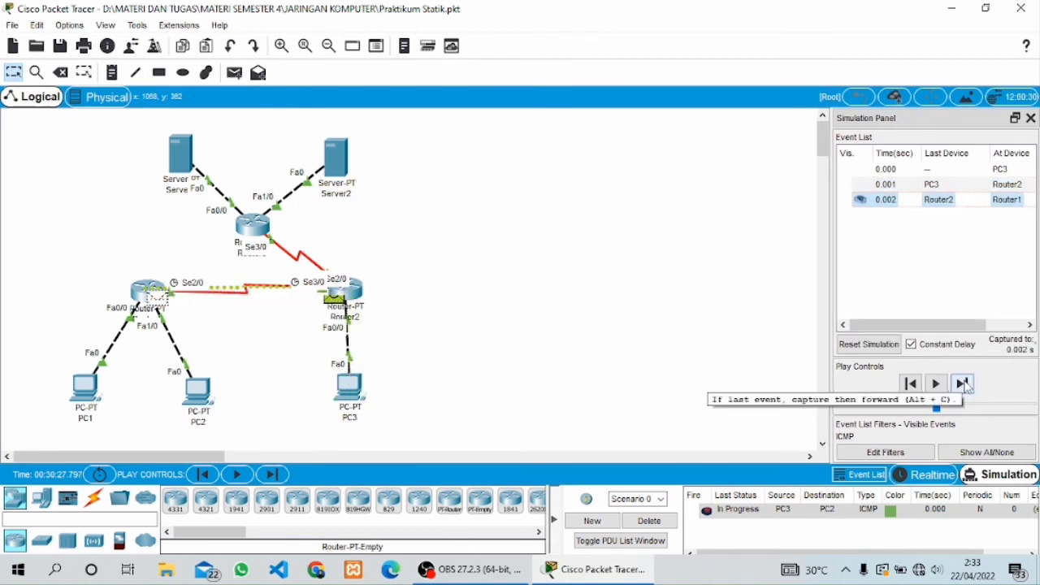
pyautogui.click(965, 385)
pyautogui.click(965, 385)
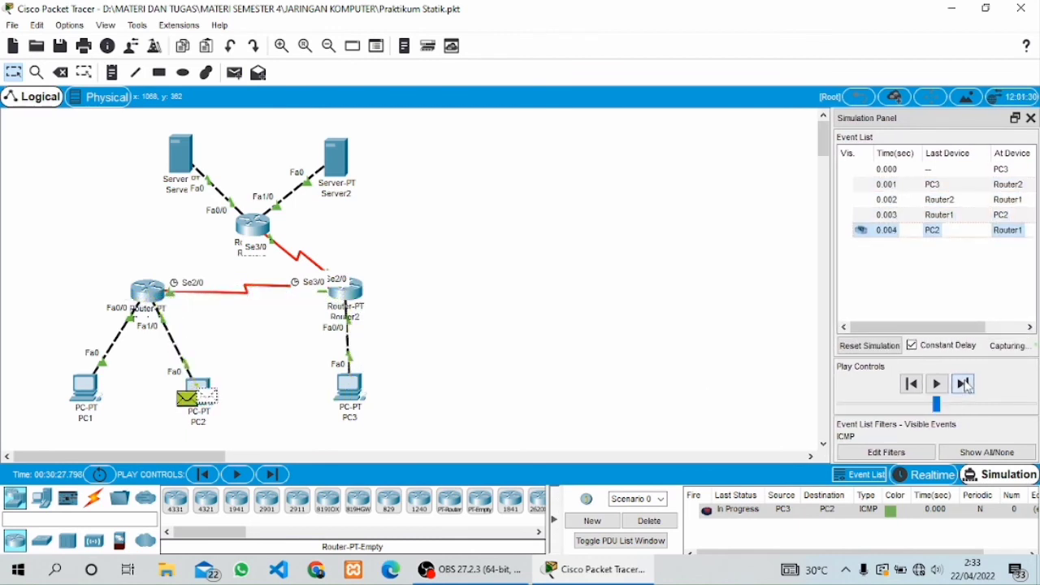
pyautogui.click(965, 385)
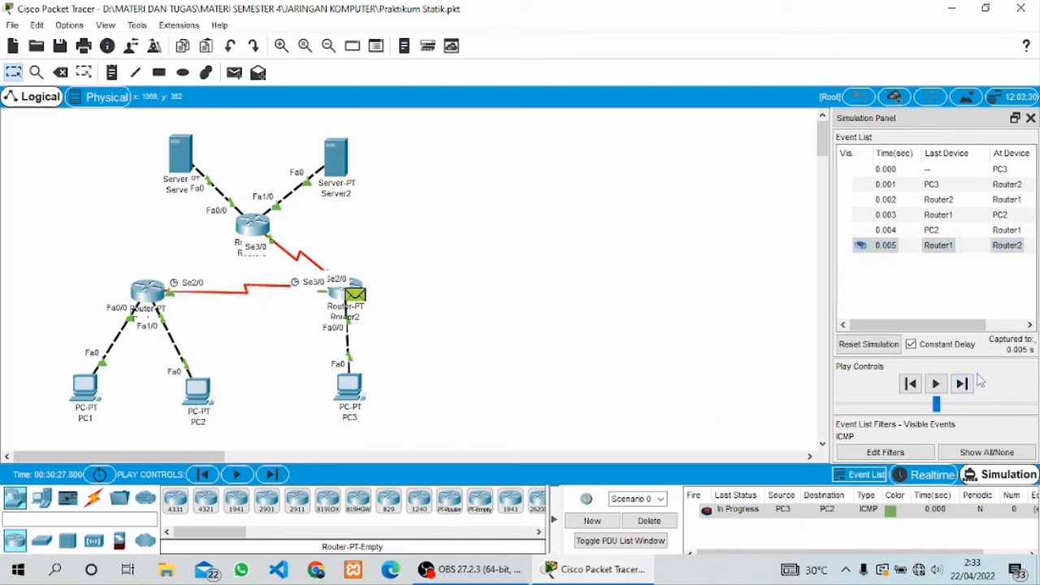
pyautogui.click(967, 385)
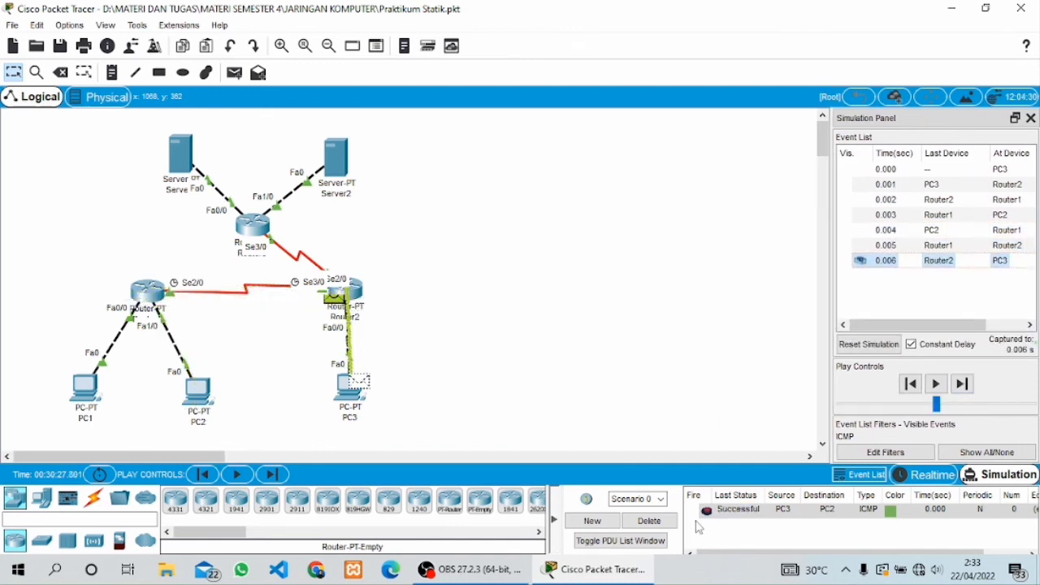
pyautogui.click(664, 524)
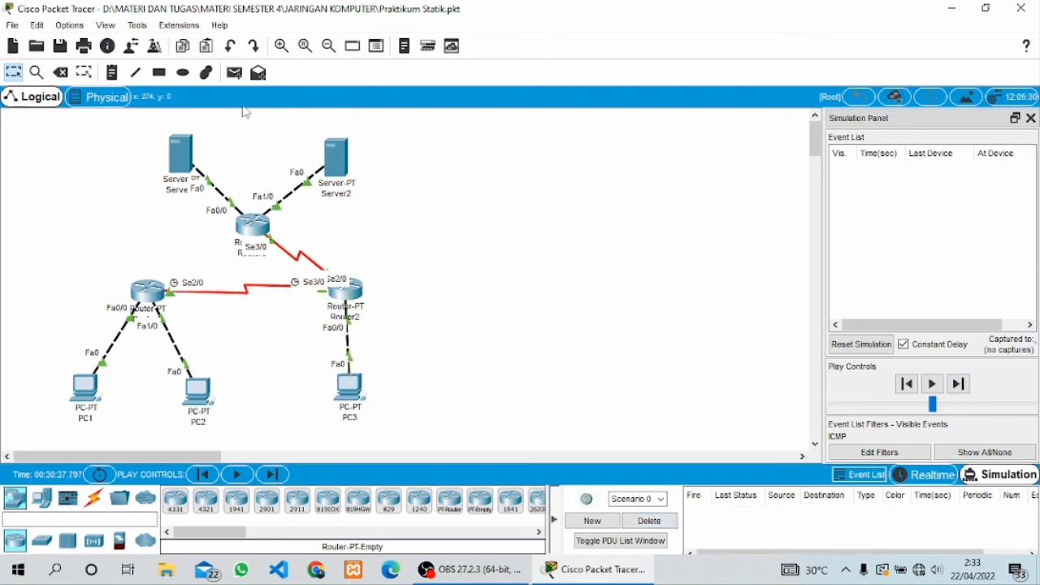
# - Send a simple PDU from PC3 to Server1, play the simulation until the reply reaches PC3, and clear the scenario
pyautogui.click(237, 75)
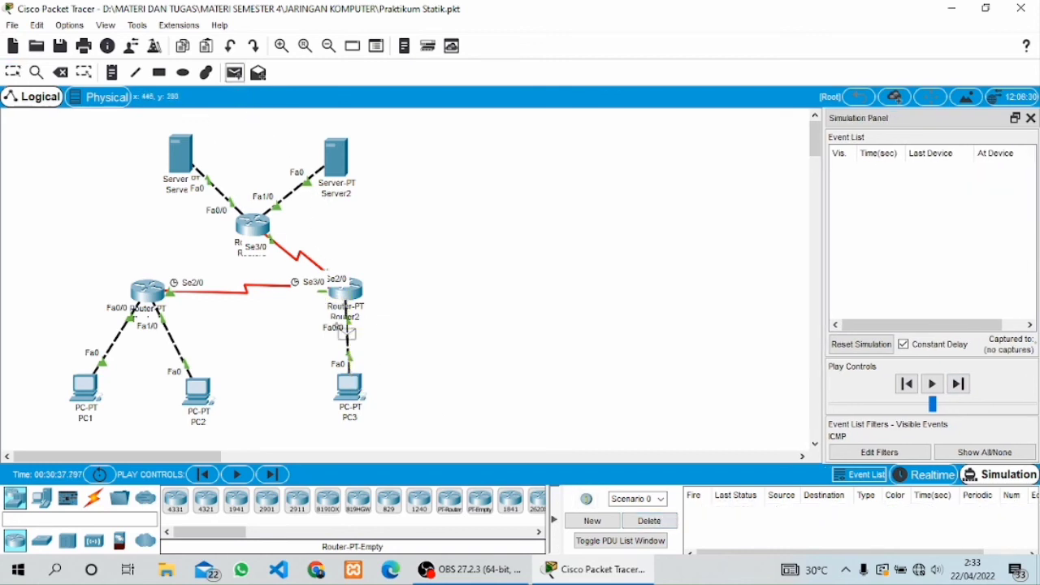
pyautogui.click(347, 386)
pyautogui.click(181, 155)
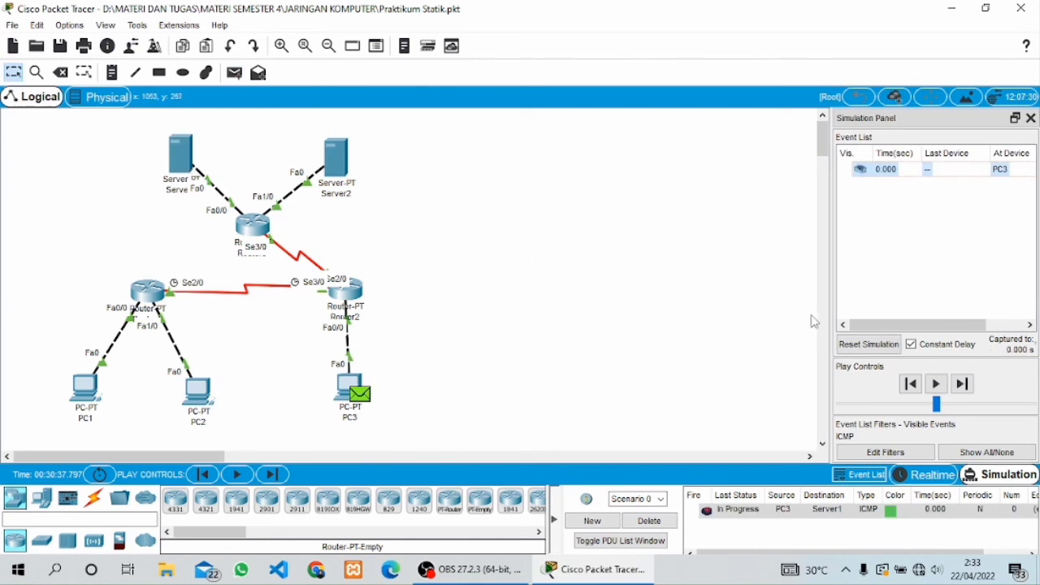
pyautogui.click(942, 382)
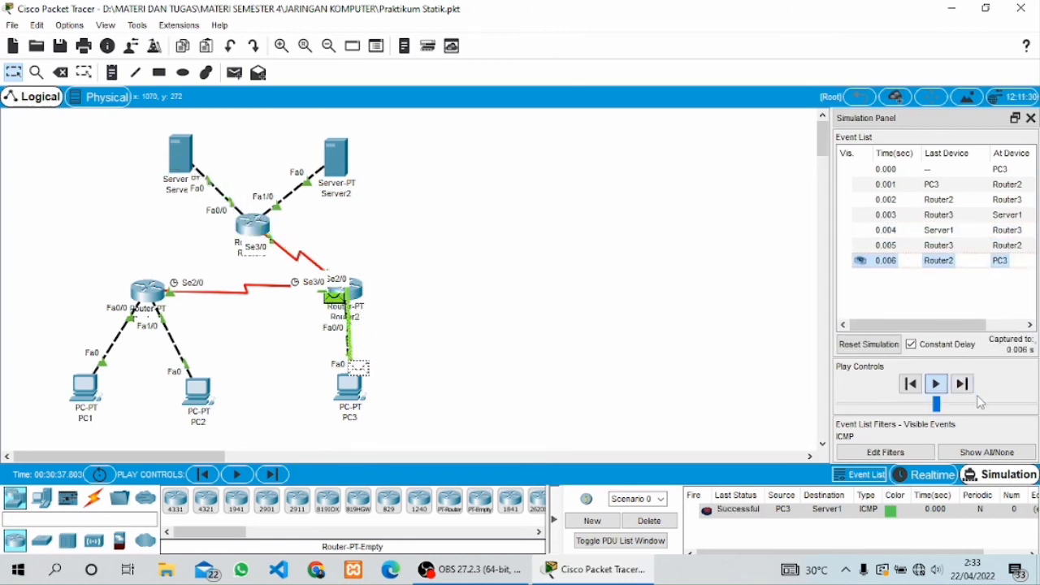
pyautogui.click(652, 521)
# - Send a simple PDU from Server2 to Server1, step it forward until the reply returns to Server2, and clear the scenario
pyautogui.click(236, 75)
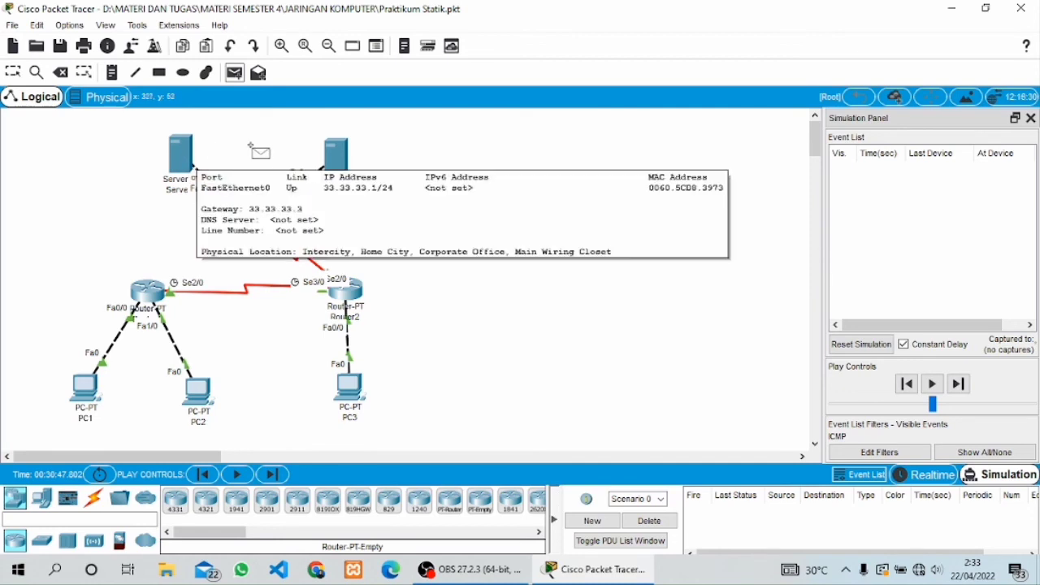
pyautogui.click(335, 156)
pyautogui.click(182, 157)
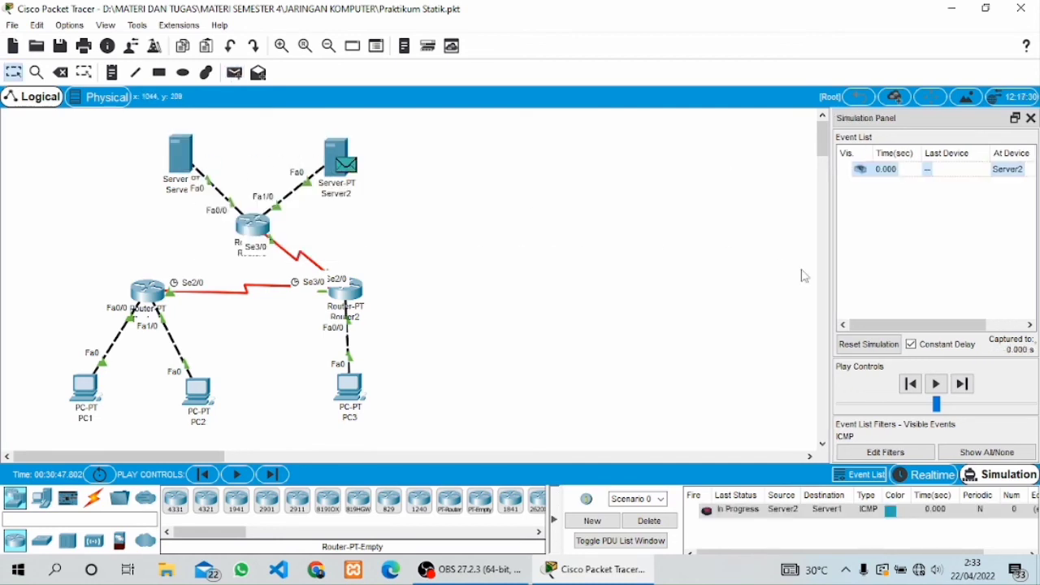
pyautogui.click(963, 385)
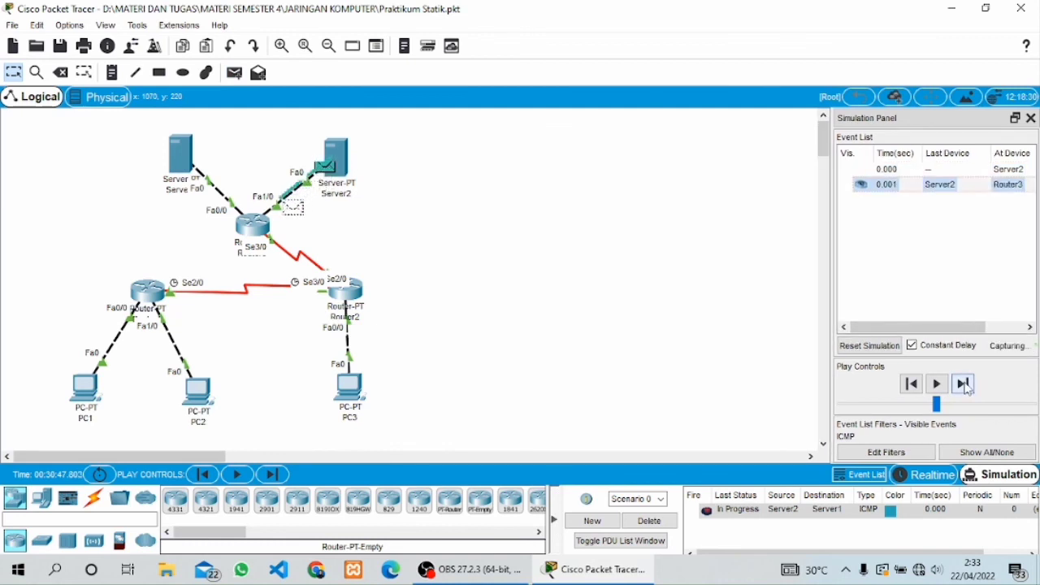
pyautogui.click(963, 384)
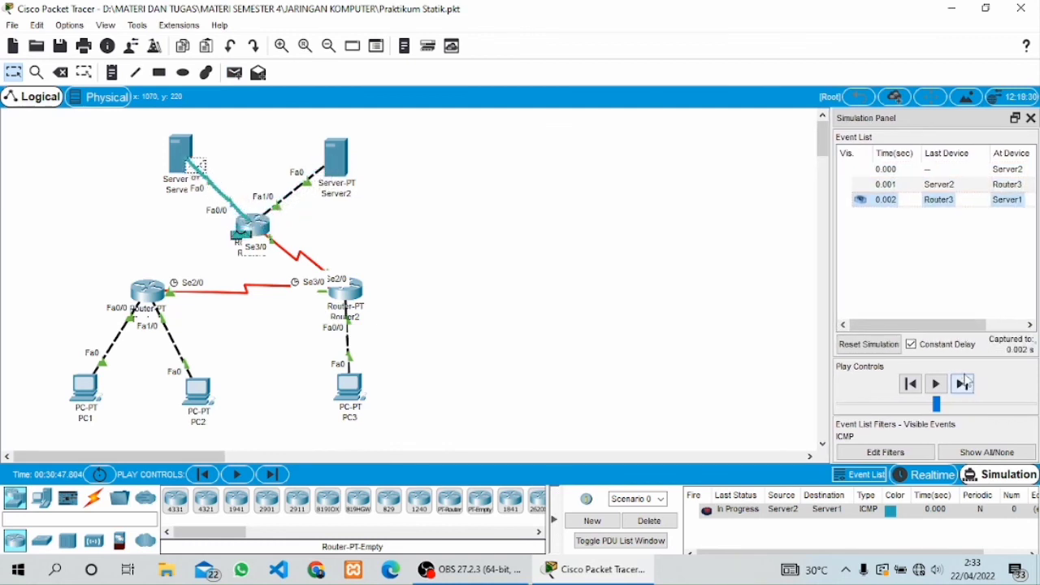
pyautogui.click(964, 385)
pyautogui.click(964, 384)
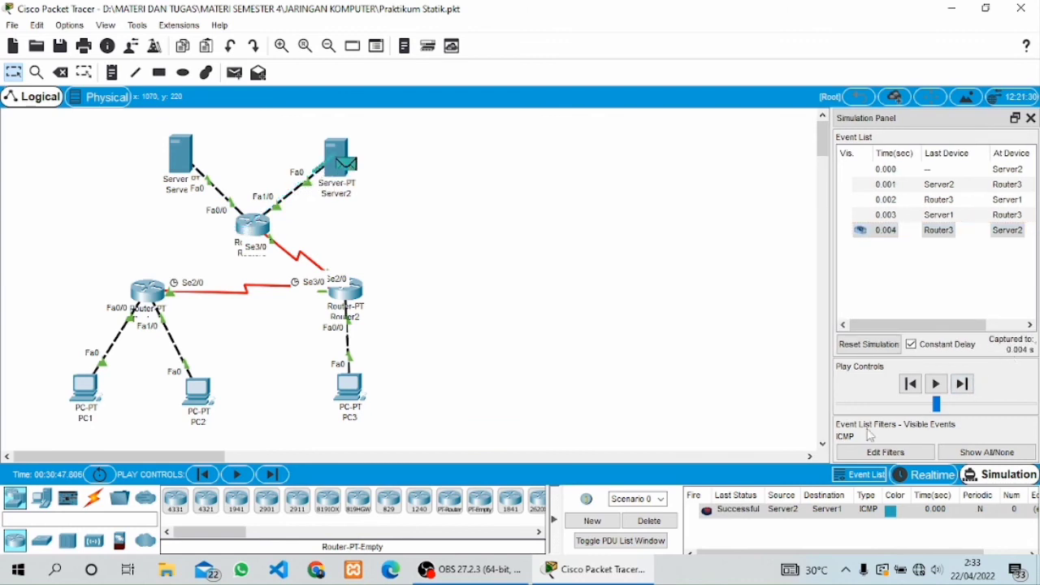
pyautogui.click(671, 522)
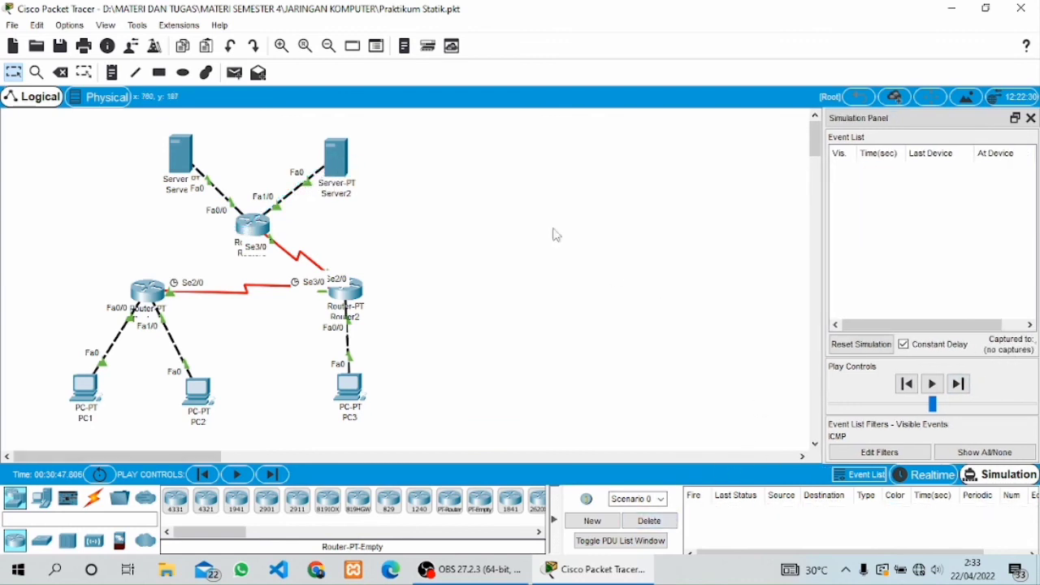
pyautogui.click(234, 72)
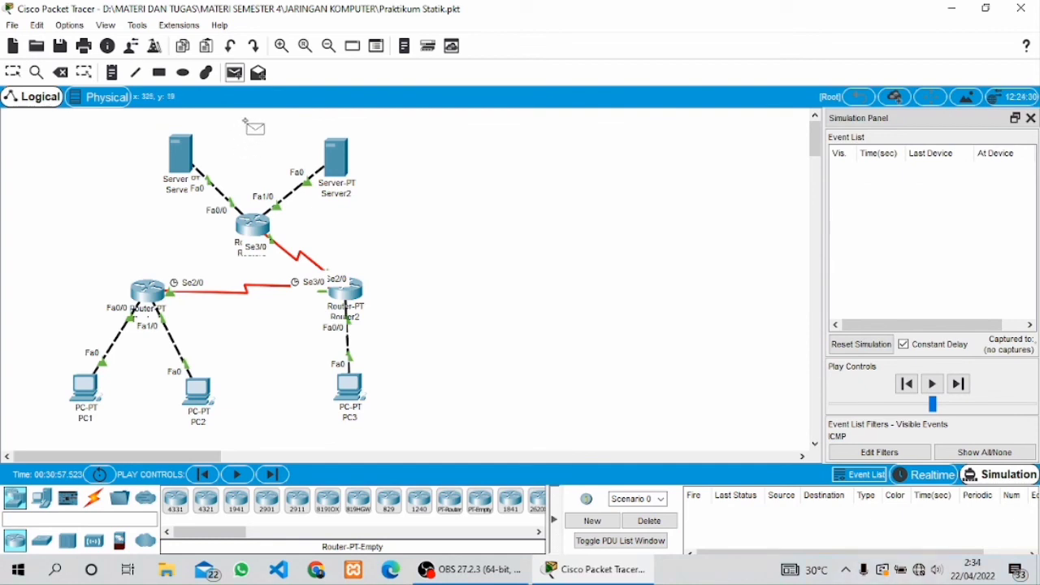
pyautogui.click(339, 159)
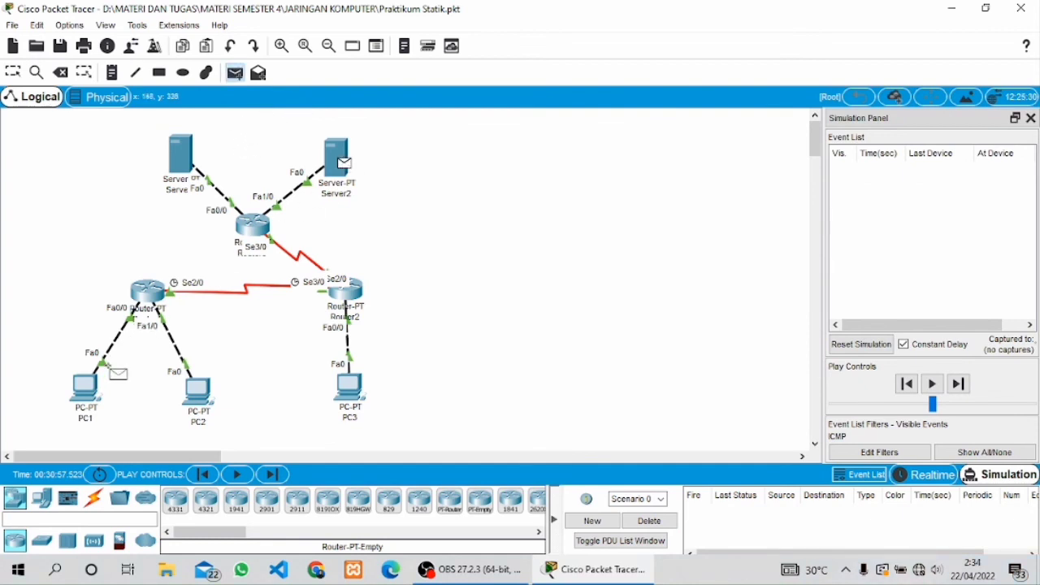
pyautogui.click(96, 403)
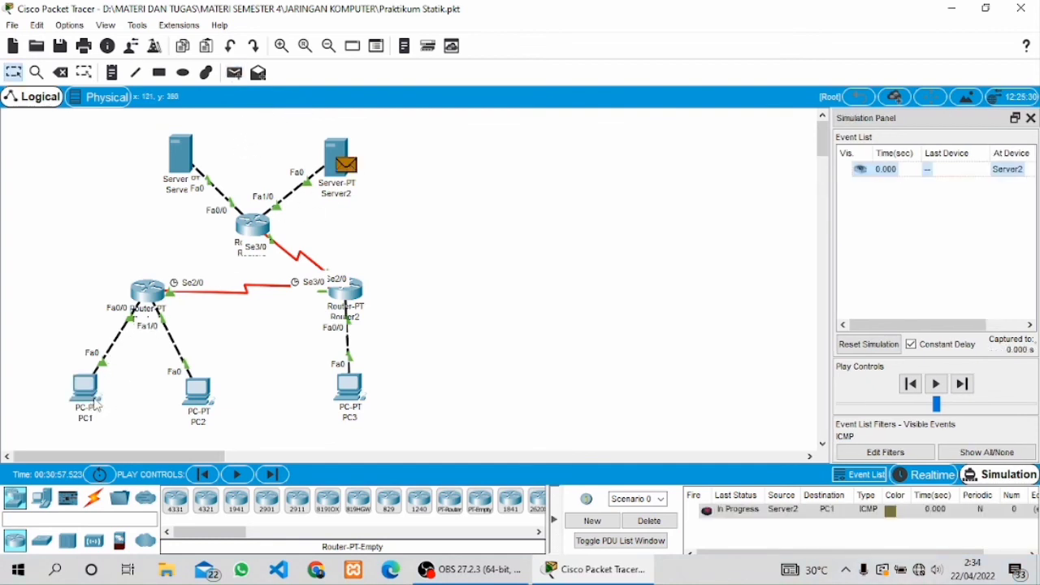
pyautogui.click(656, 521)
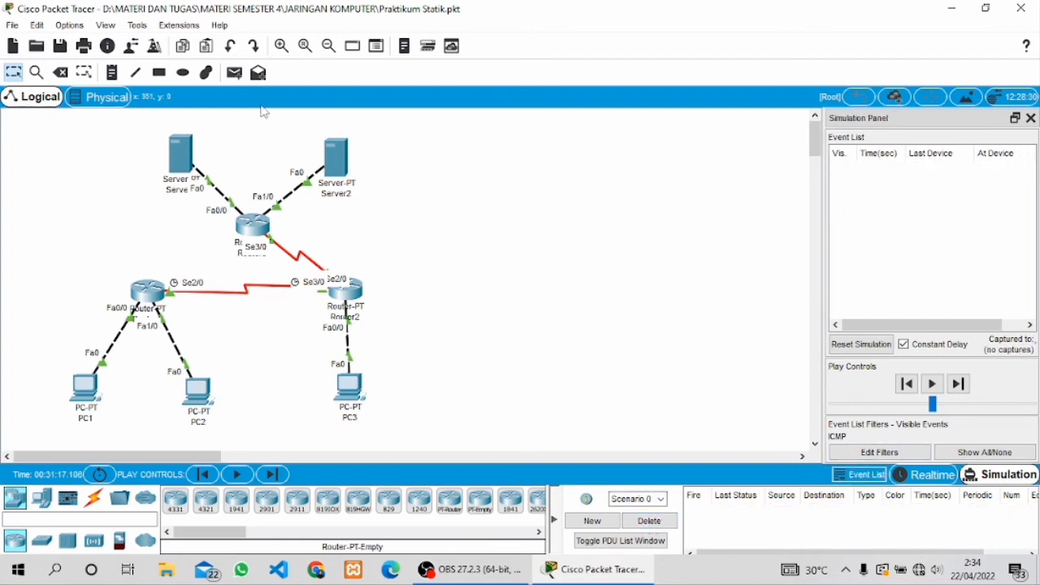
# - Send a simple PDU from Server2 to PC1 and step the simulation through the routers until the request reaches PC1
pyautogui.click(236, 78)
pyautogui.click(341, 161)
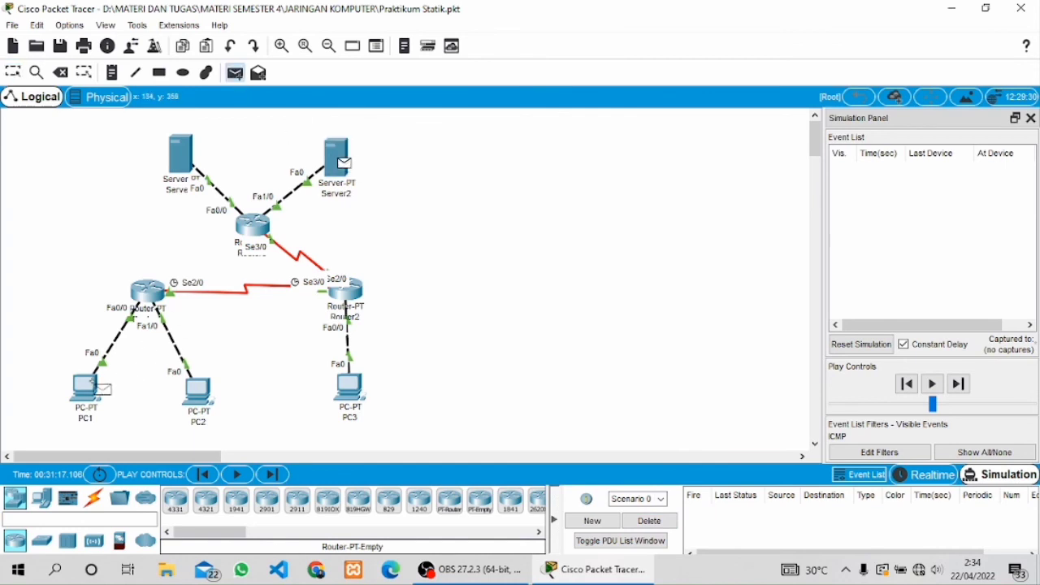
pyautogui.click(98, 393)
pyautogui.click(969, 392)
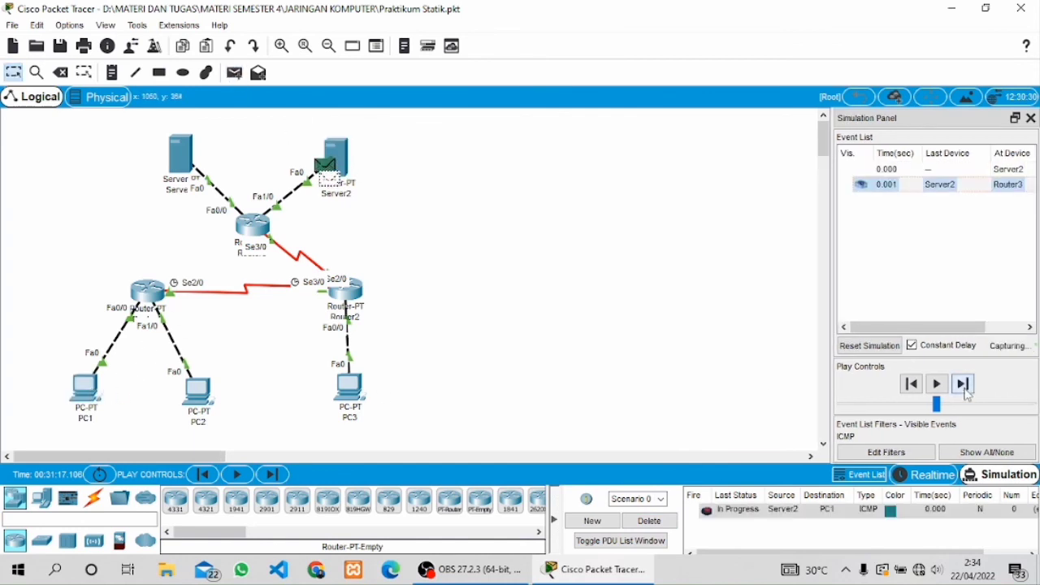
pyautogui.click(968, 391)
pyautogui.click(968, 392)
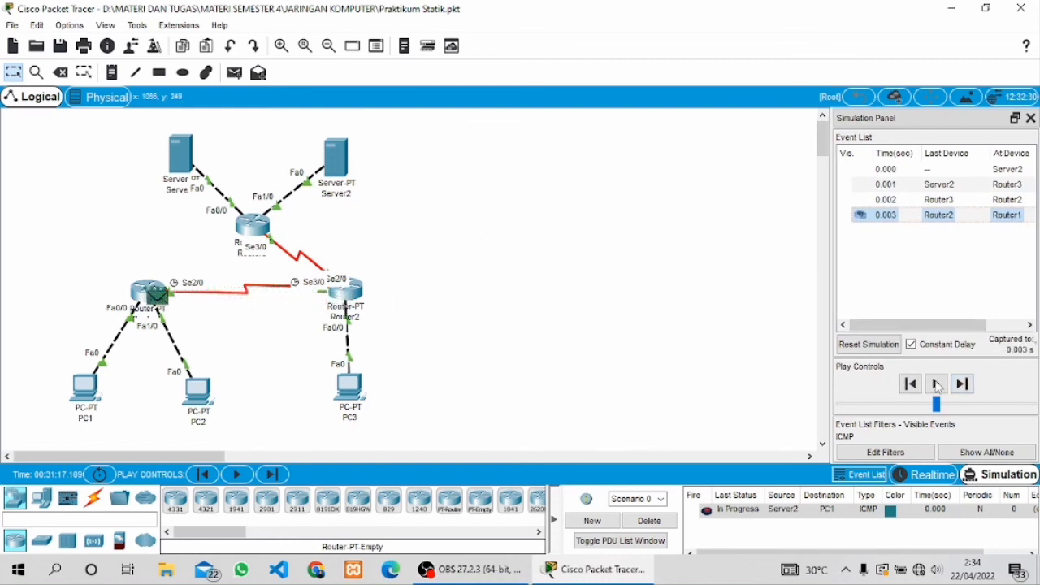
pyautogui.click(962, 385)
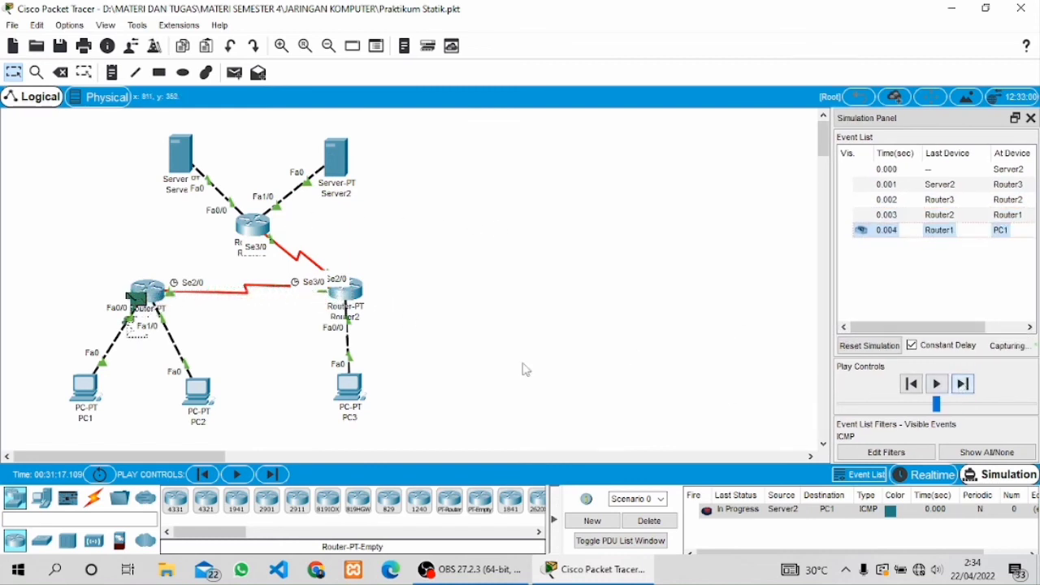
# - Step PC1's reply back to Server2, then clear the scenario and return to Realtime mode
pyautogui.click(963, 384)
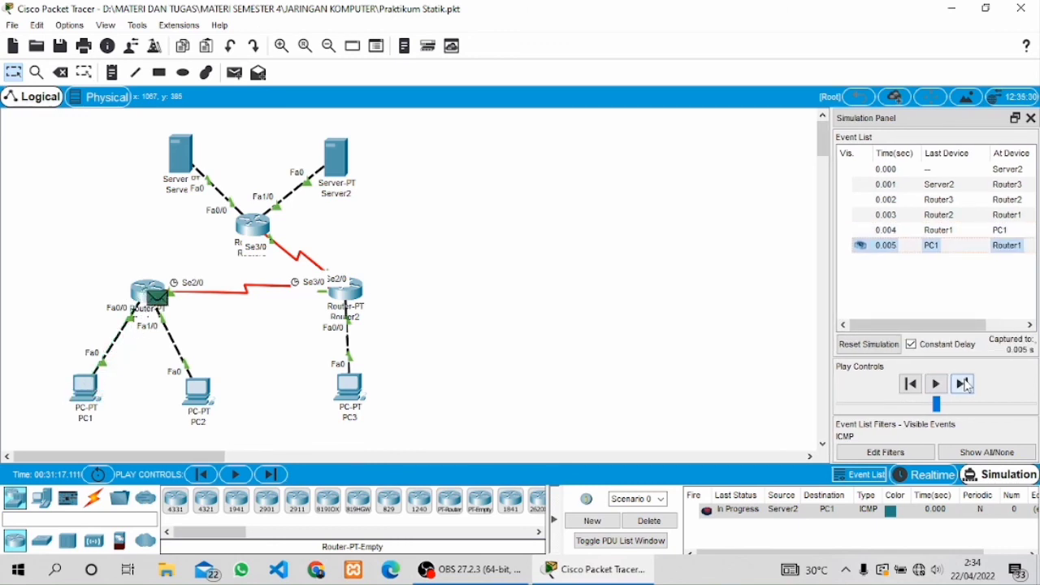
pyautogui.click(963, 384)
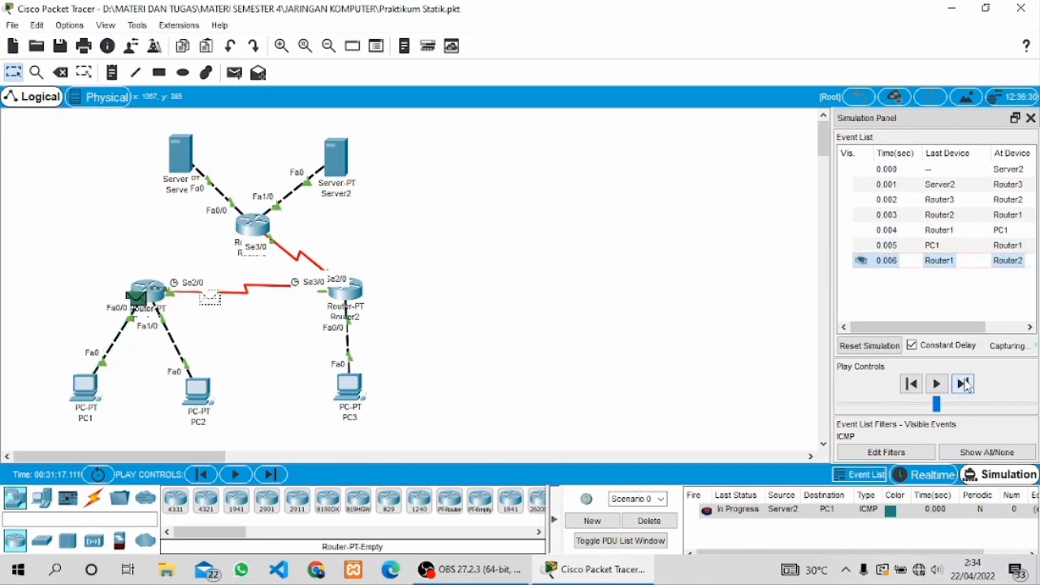
pyautogui.click(963, 384)
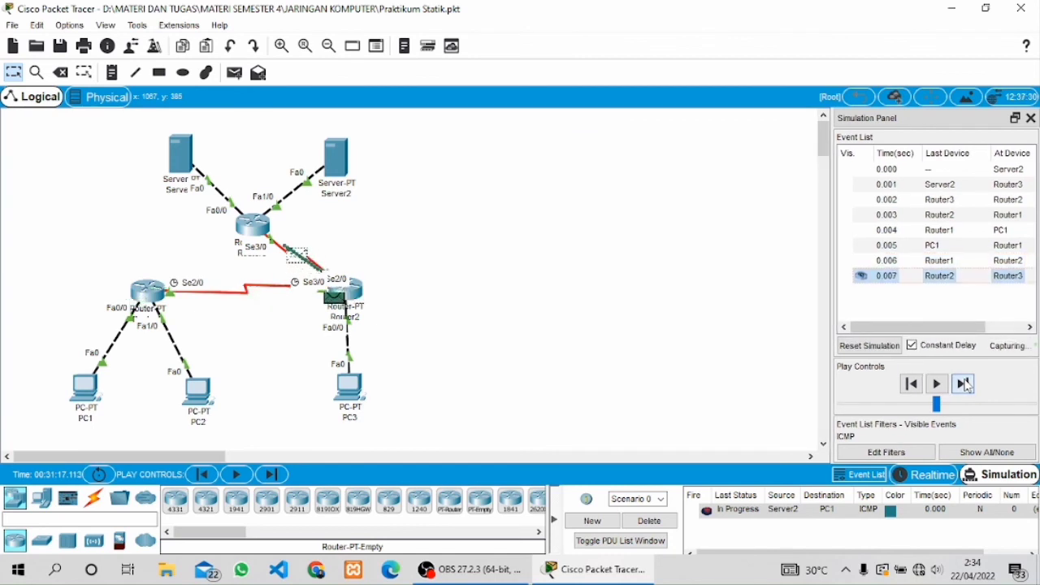
pyautogui.click(964, 383)
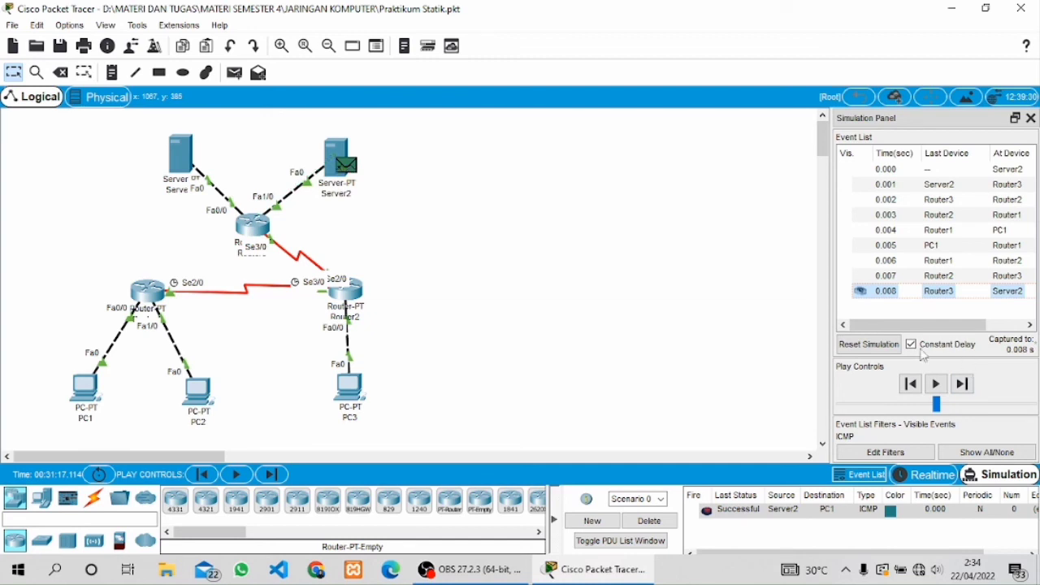
pyautogui.click(654, 522)
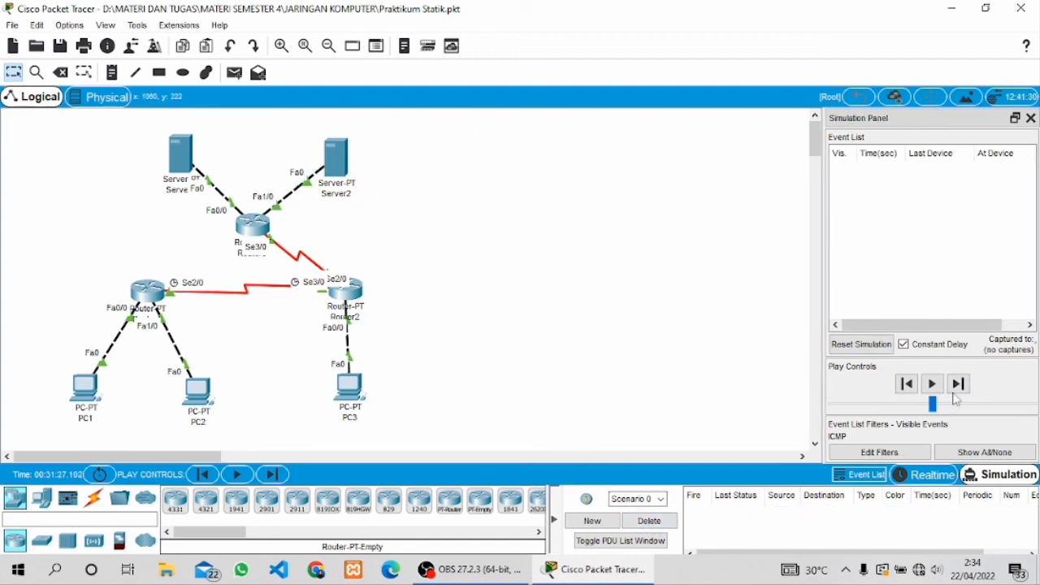
pyautogui.click(932, 478)
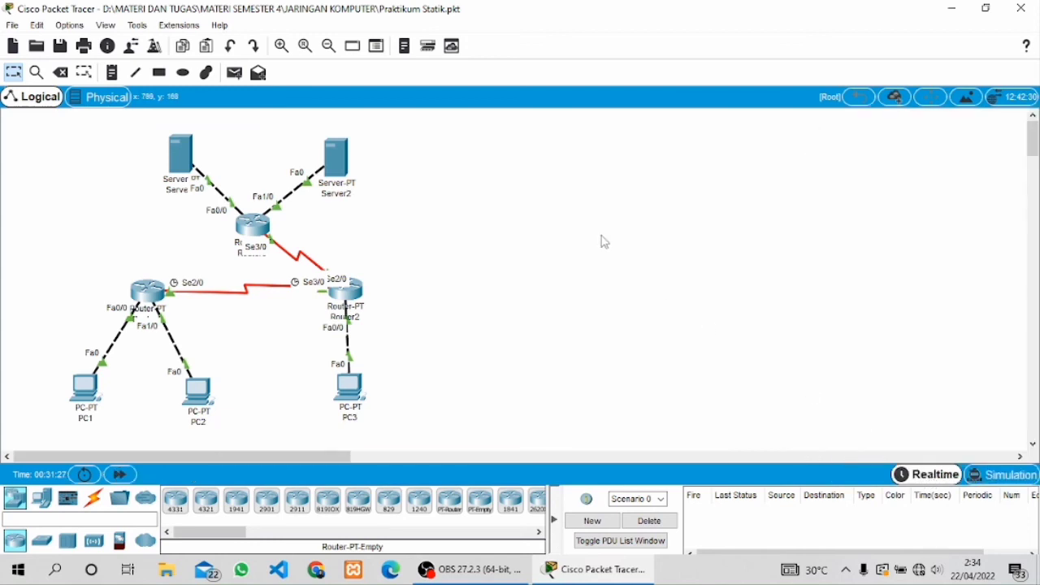